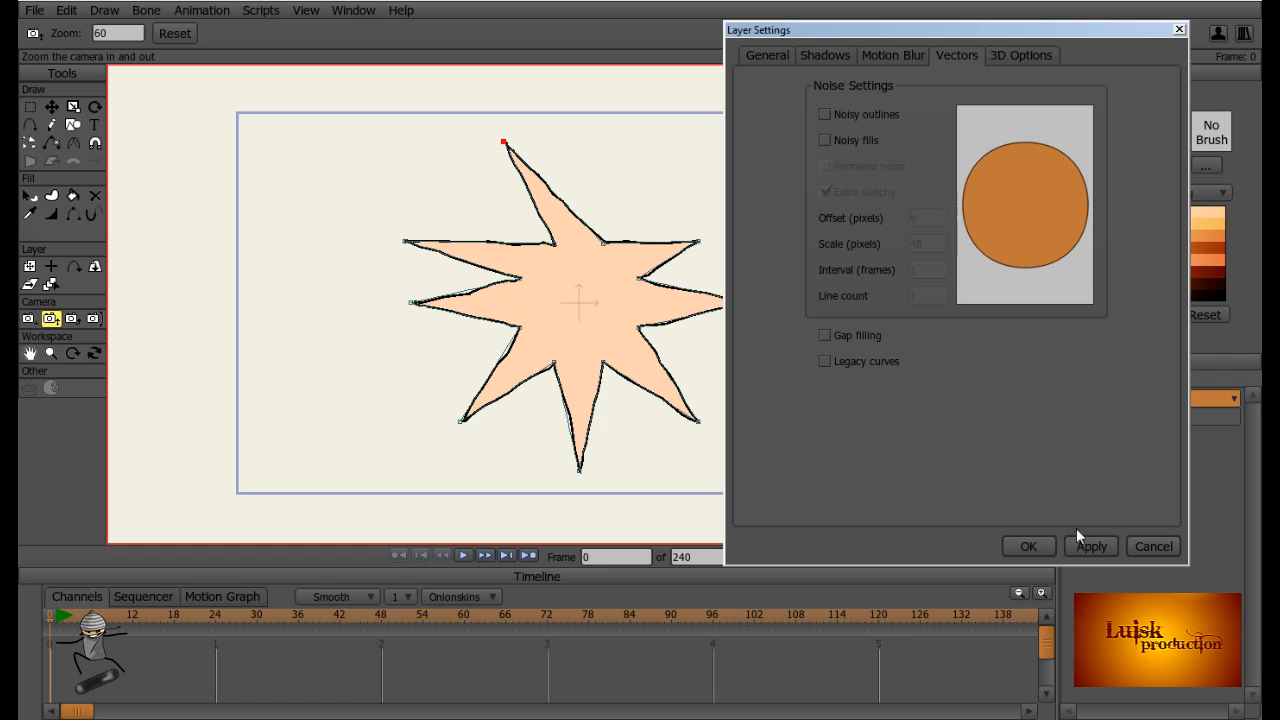
# - Confirm the current layer settings, then open the shadow settings of the Estrella layer, keeping the star in view
pyautogui.click(1030, 546)
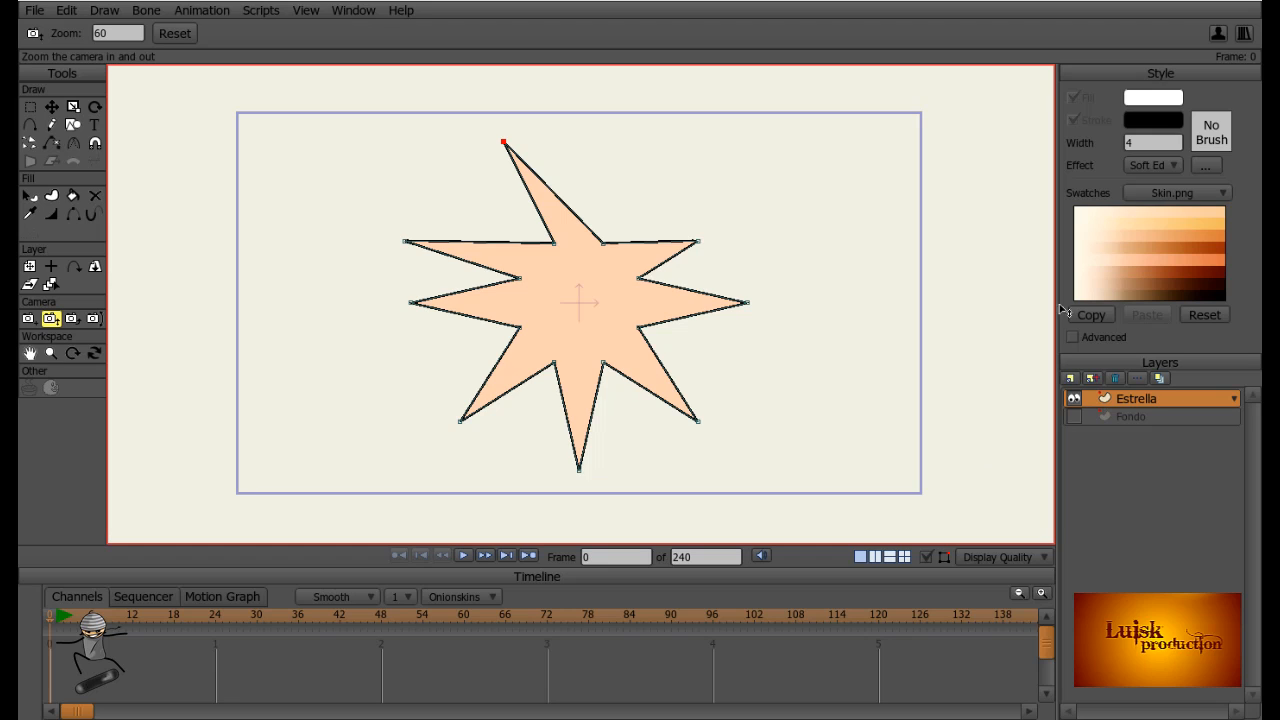
pyautogui.doubleClick(1132, 397)
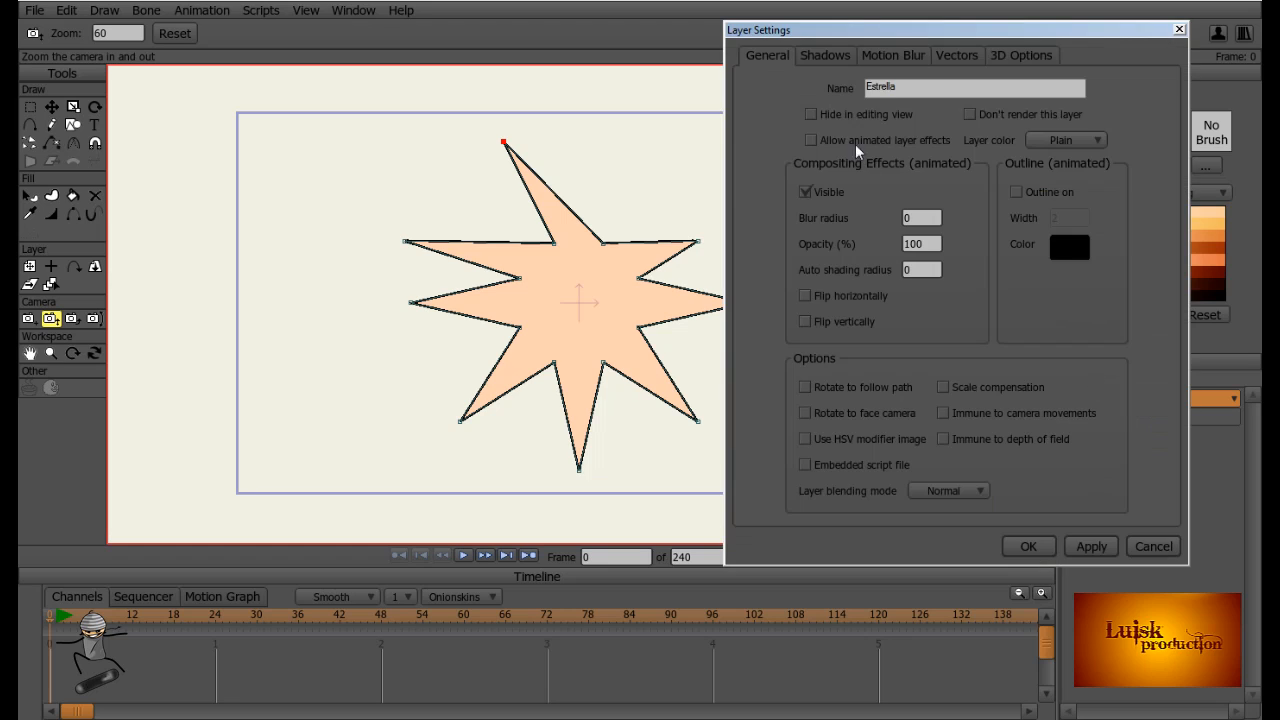
pyautogui.moveTo(845, 32); pyautogui.dragTo(829, 66)
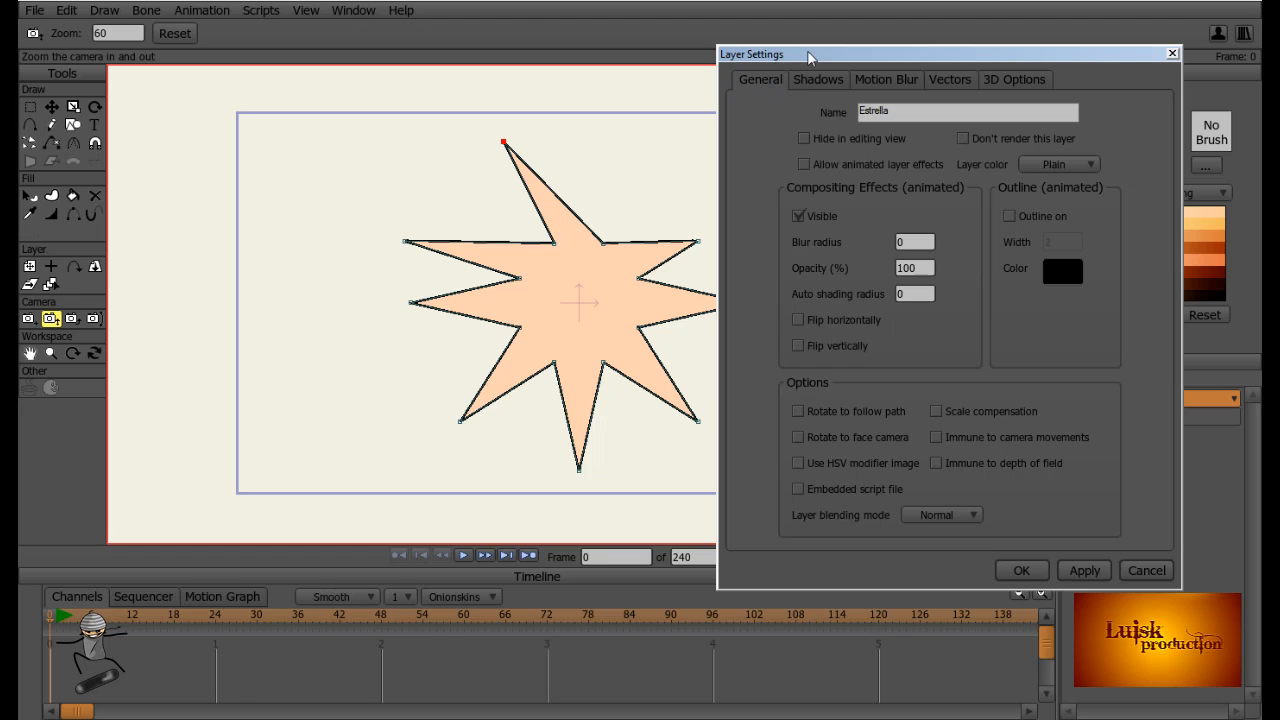
pyautogui.moveTo(810, 58); pyautogui.dragTo(620, 55)
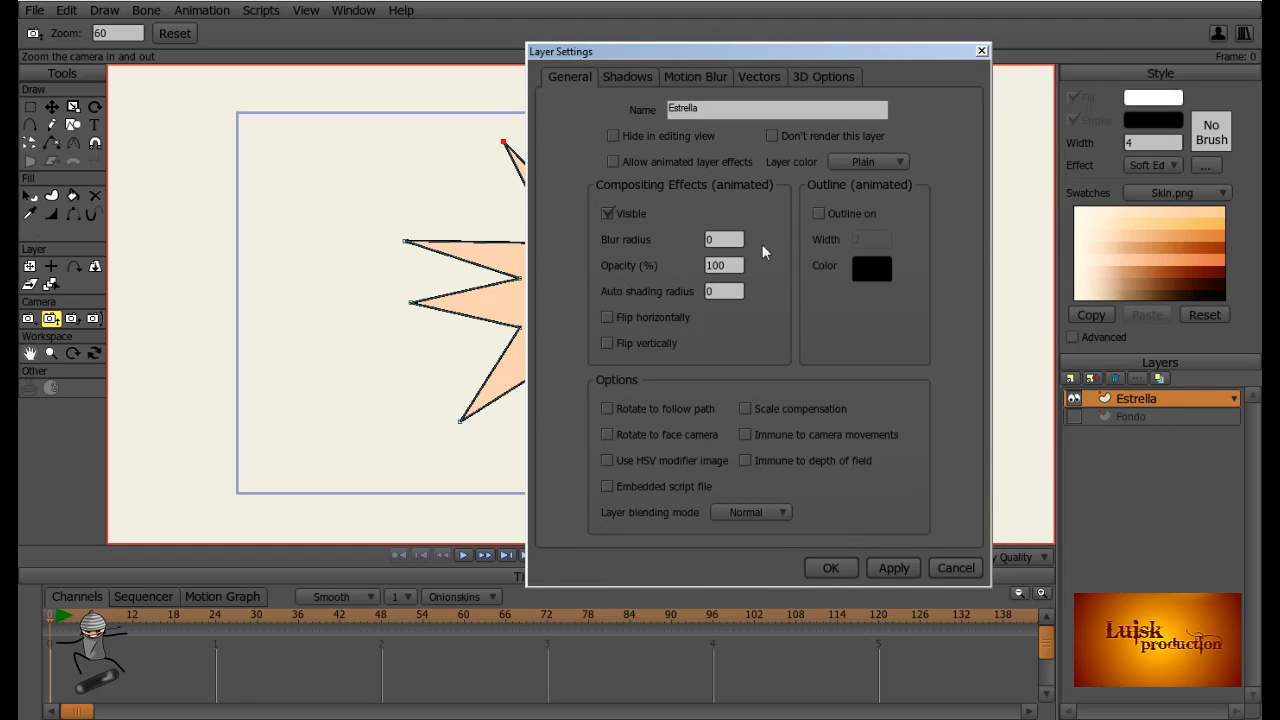
pyautogui.moveTo(667, 56); pyautogui.dragTo(752, 45)
pyautogui.click(660, 66)
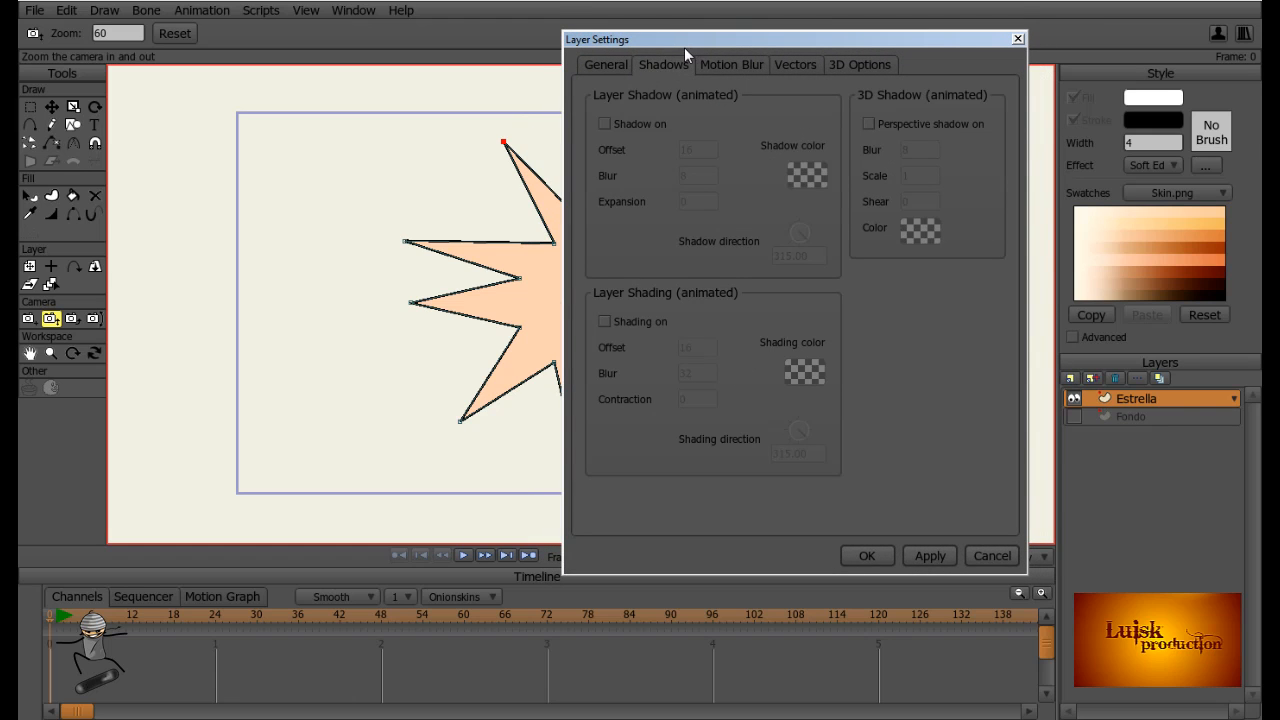
pyautogui.moveTo(604, 47); pyautogui.dragTo(792, 29)
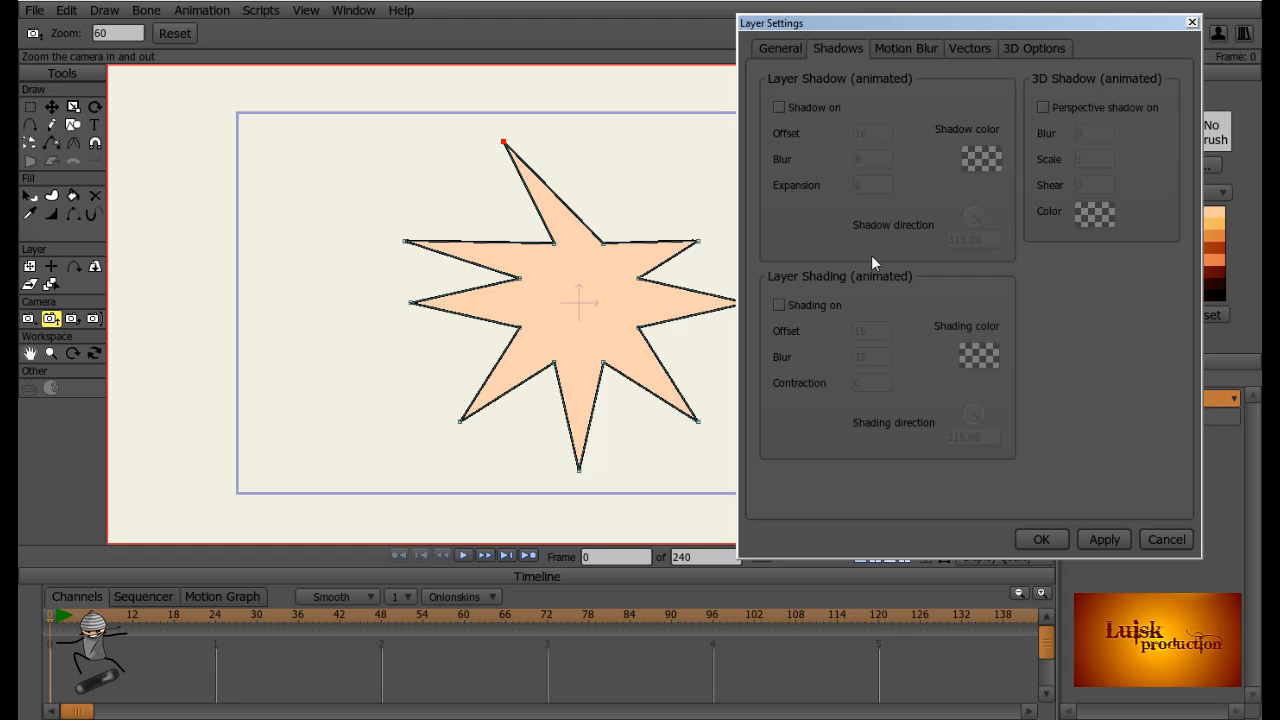
# - Enable the layer shadow for the star with its default values, apply it and preview it in a test render
pyautogui.click(795, 102)
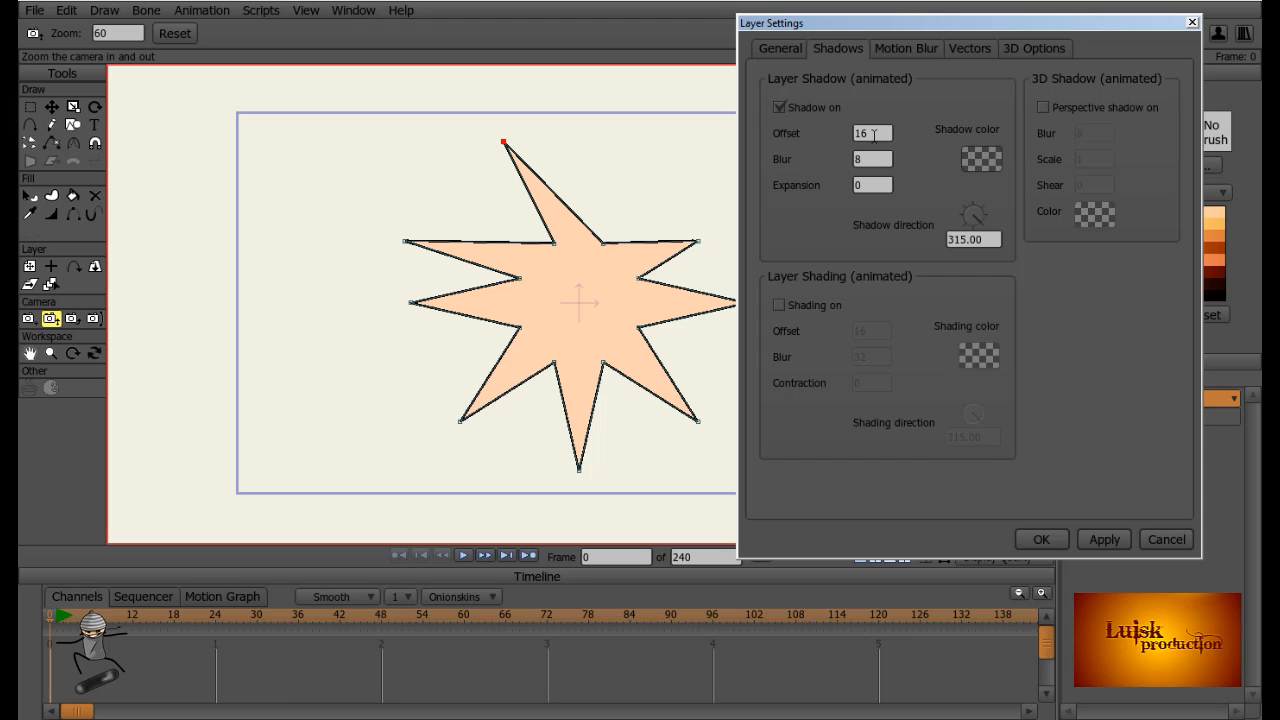
pyautogui.moveTo(626, 349); pyautogui.dragTo(511, 366)
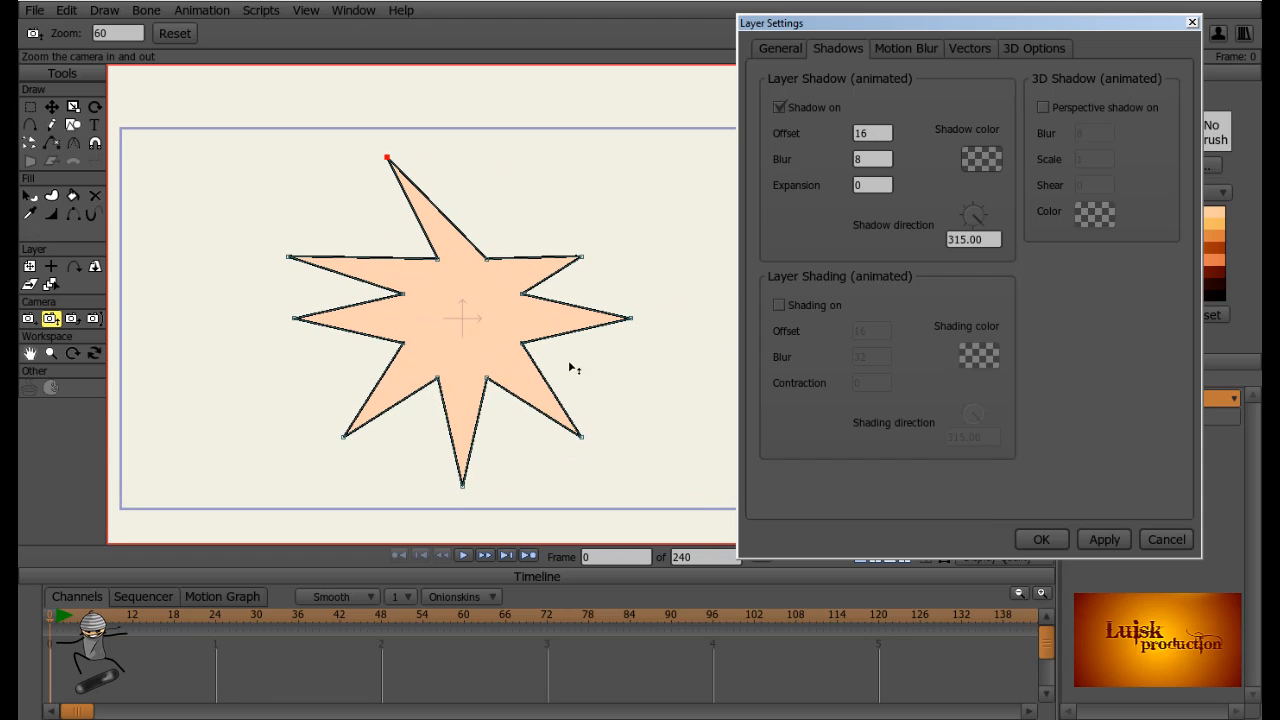
pyautogui.click(1105, 539)
pyautogui.hotkey('ctrl', 'r')
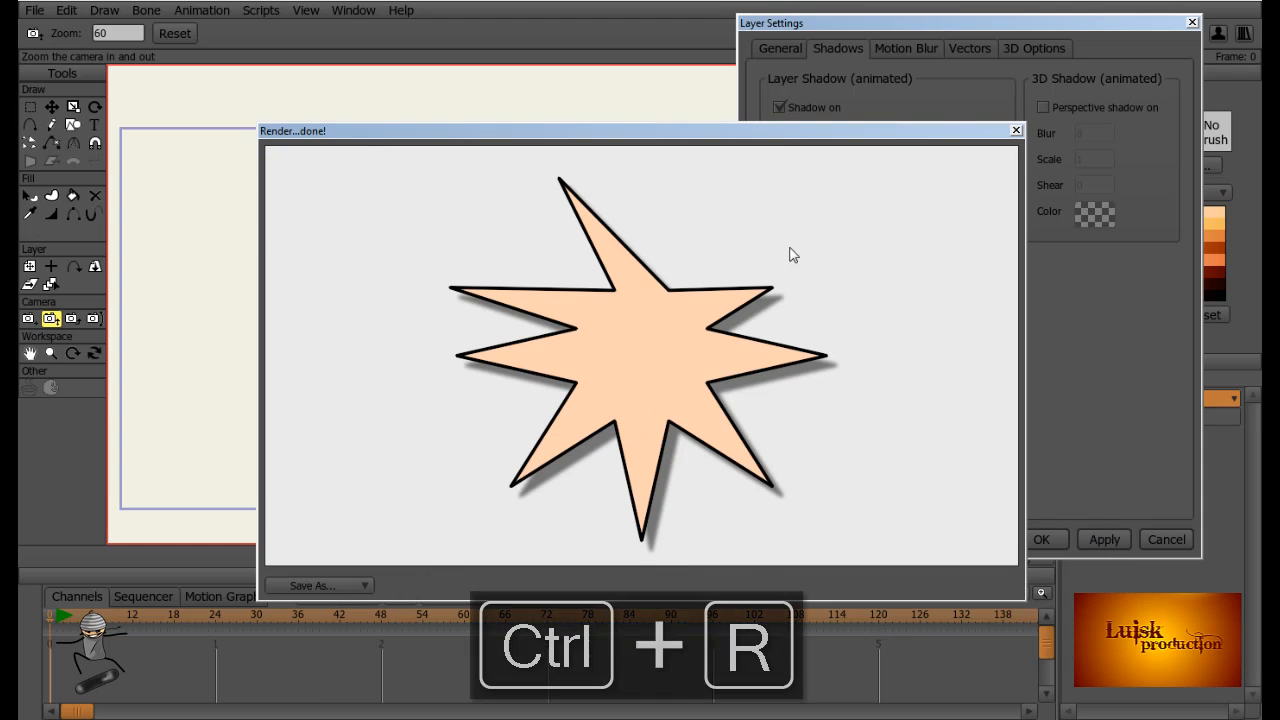
pyautogui.moveTo(820, 137); pyautogui.dragTo(763, 127)
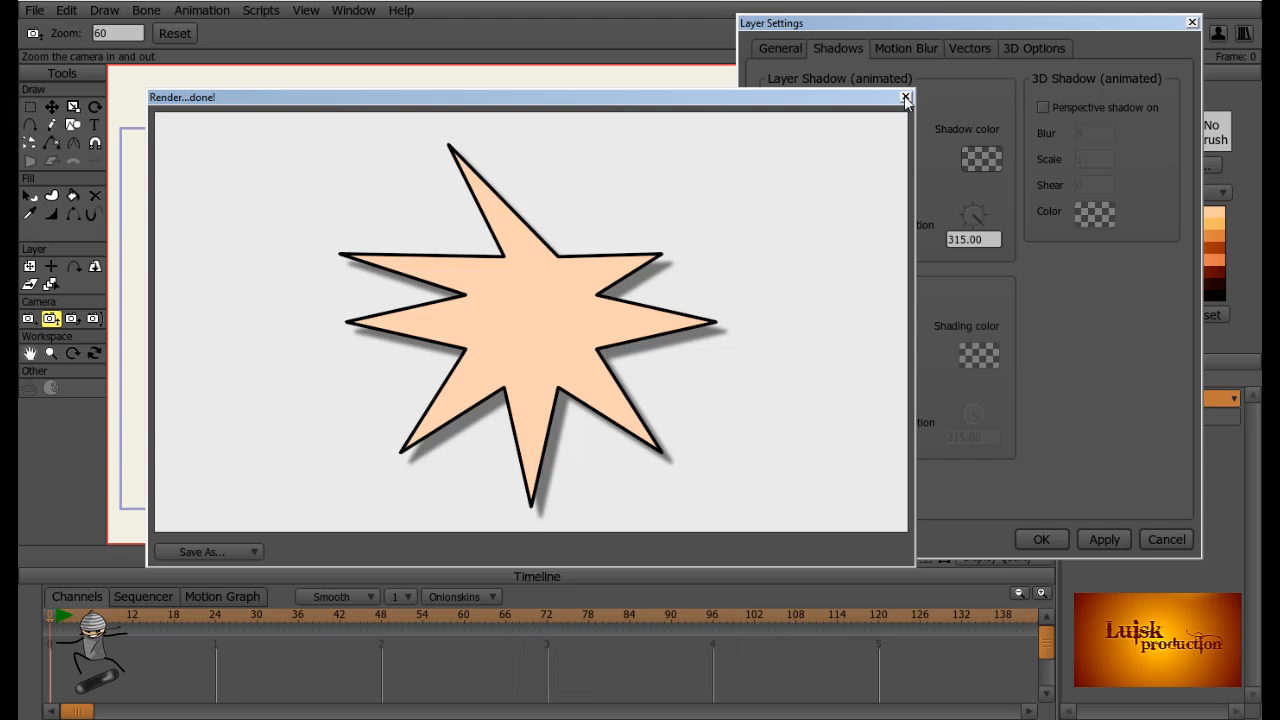
pyautogui.click(905, 98)
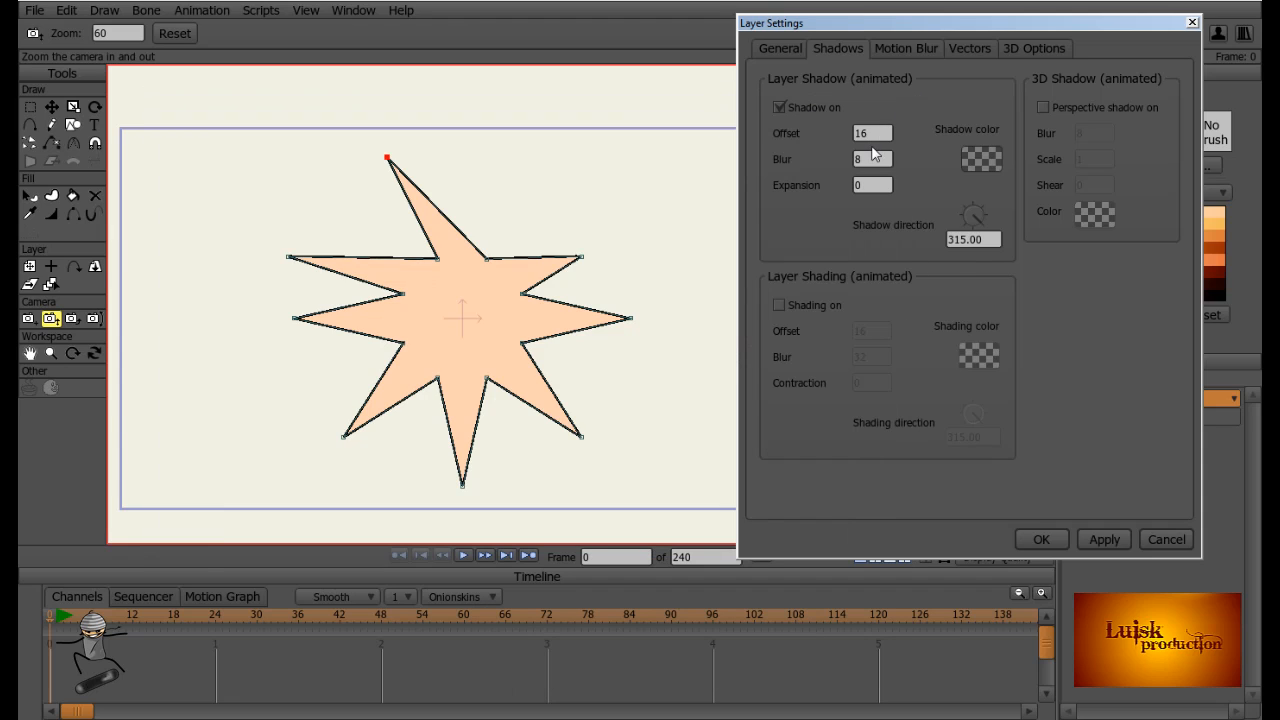
# - Set the layer shadow's offset to 50, apply it and preview the frame in a test render
pyautogui.click(870, 133)
pyautogui.write('50')
pyautogui.click(1104, 539)
pyautogui.hotkey('ctrl', 'r')
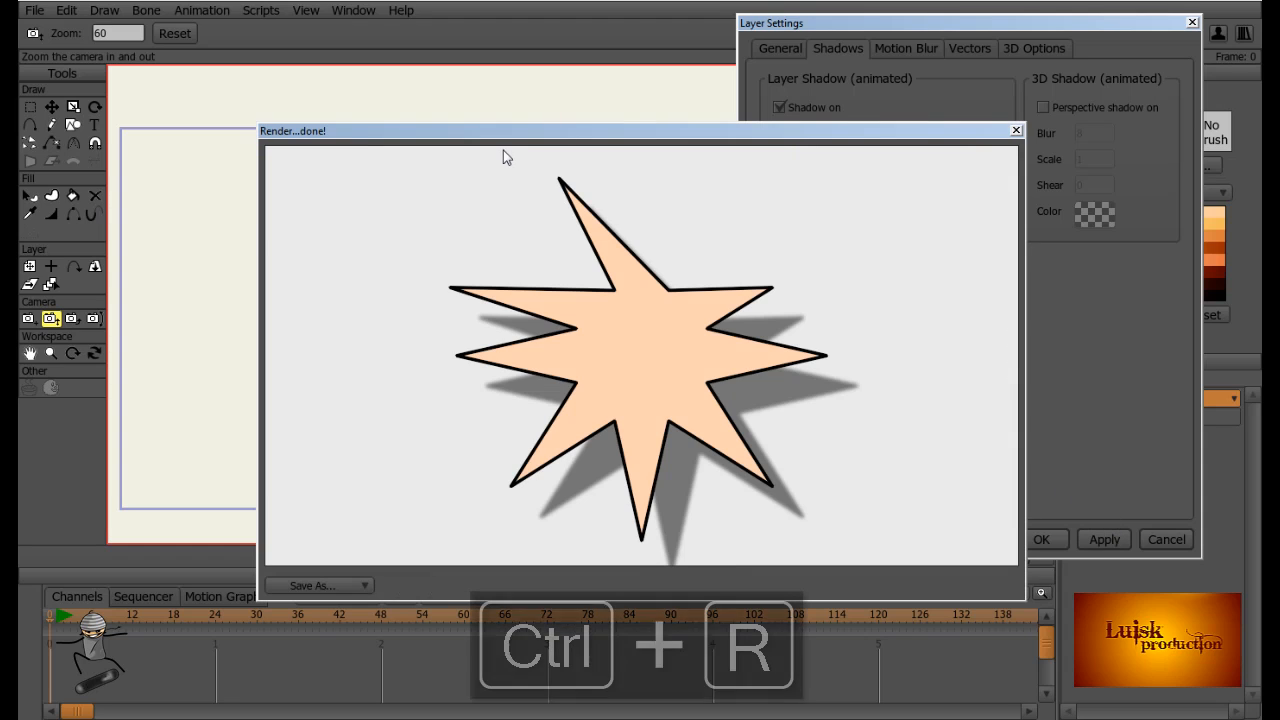
pyautogui.click(1017, 131)
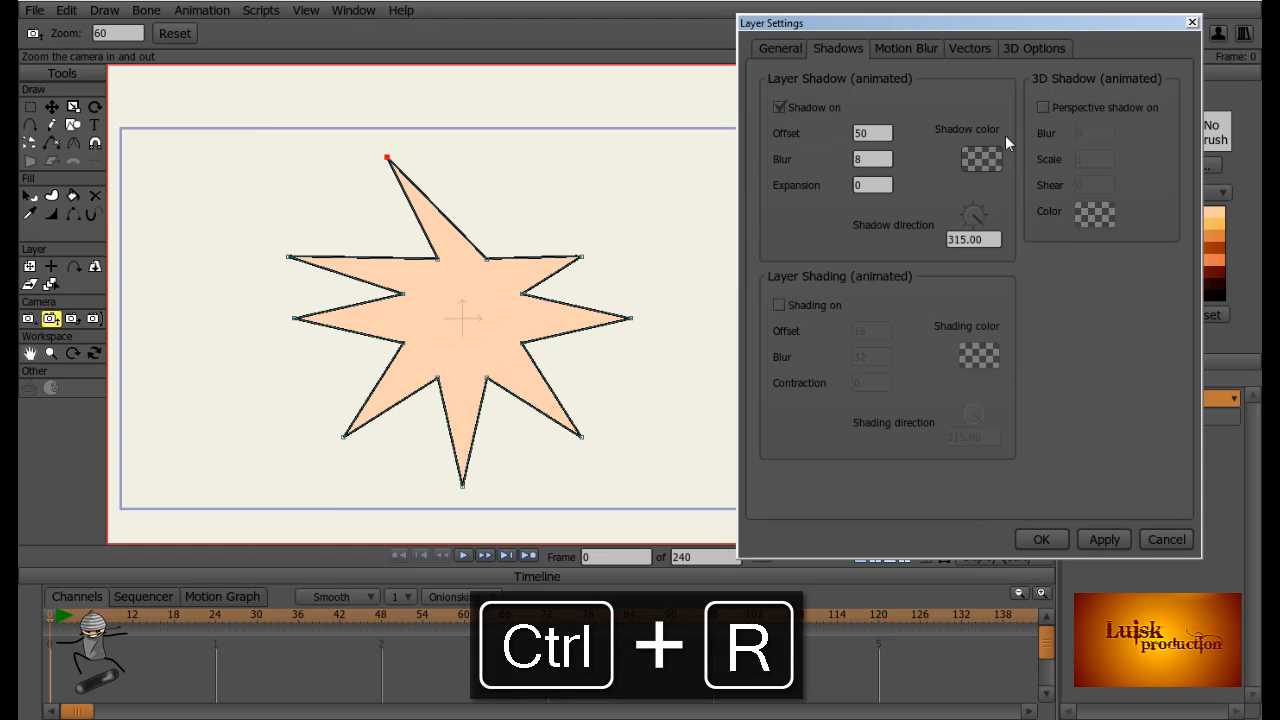
# - Set the layer shadow's blur to 0, apply it and check the shadow edges in a test render
pyautogui.doubleClick(875, 159)
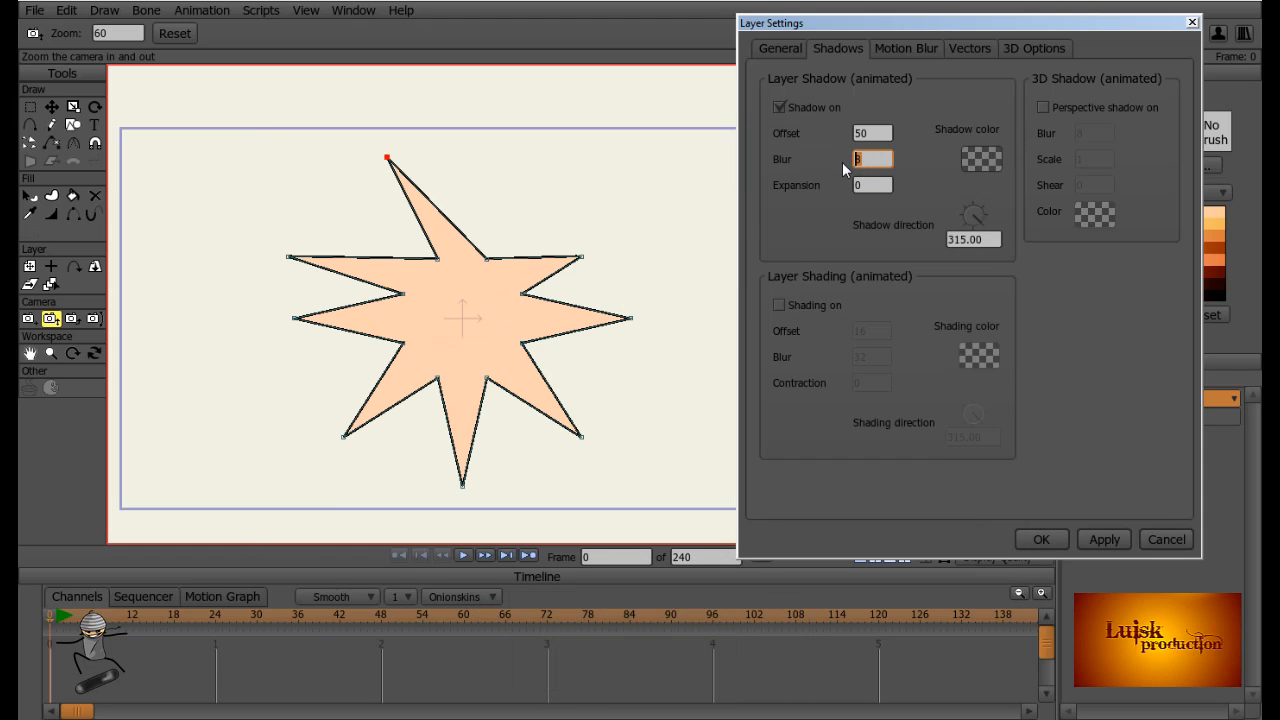
pyautogui.write('0')
pyautogui.click(1105, 540)
pyautogui.hotkey('ctrl', 'r')
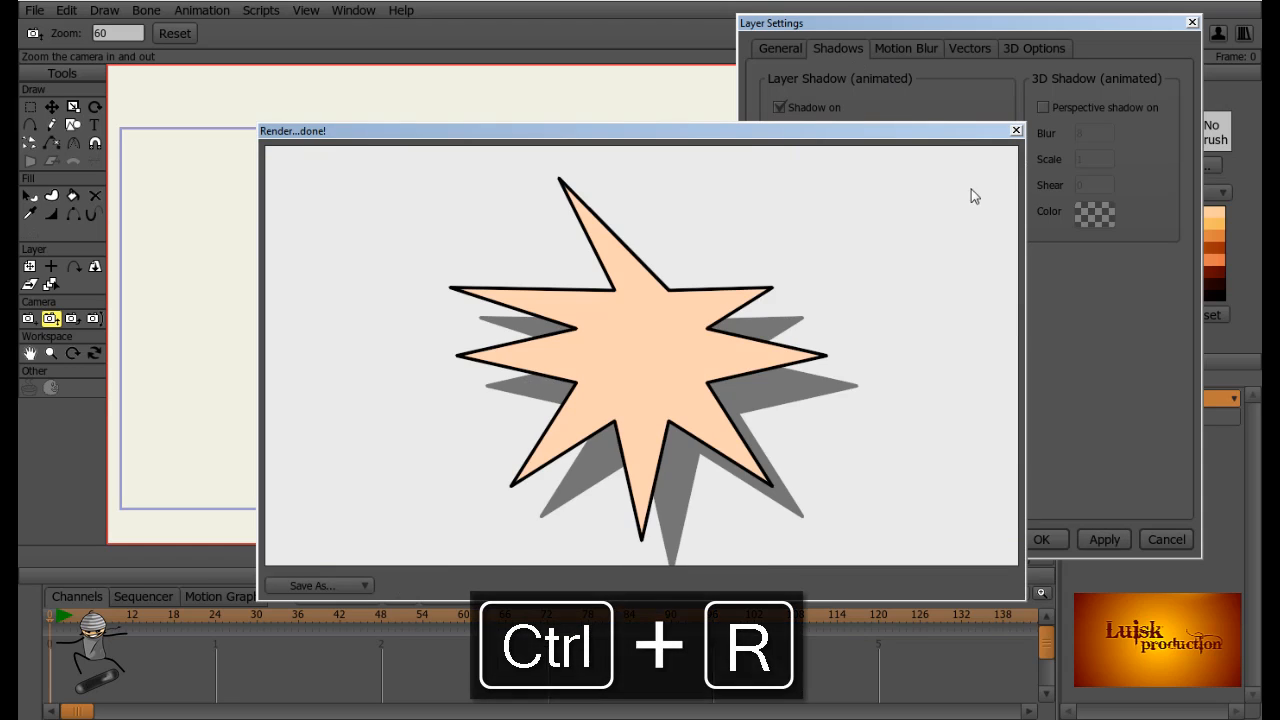
pyautogui.click(1015, 131)
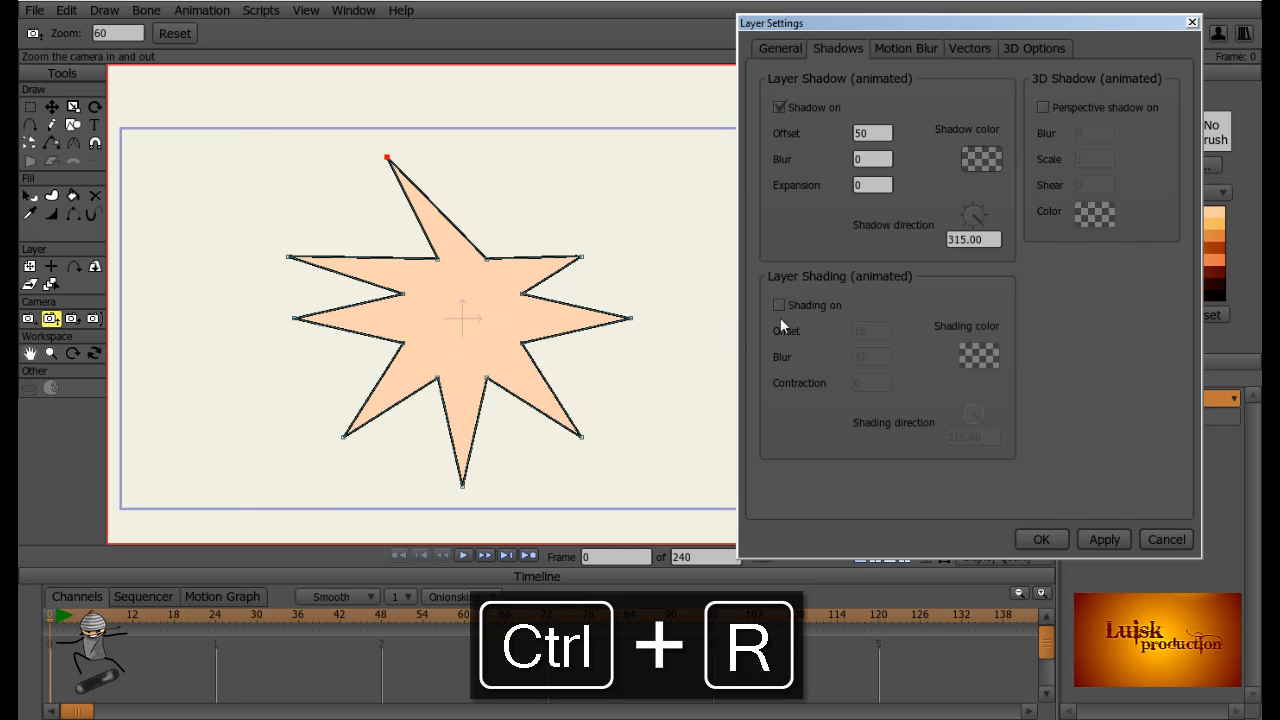
# - Set the layer shadow's blur to 8 and its expansion to 10, confirm the settings and render a preview
pyautogui.press('Tab')
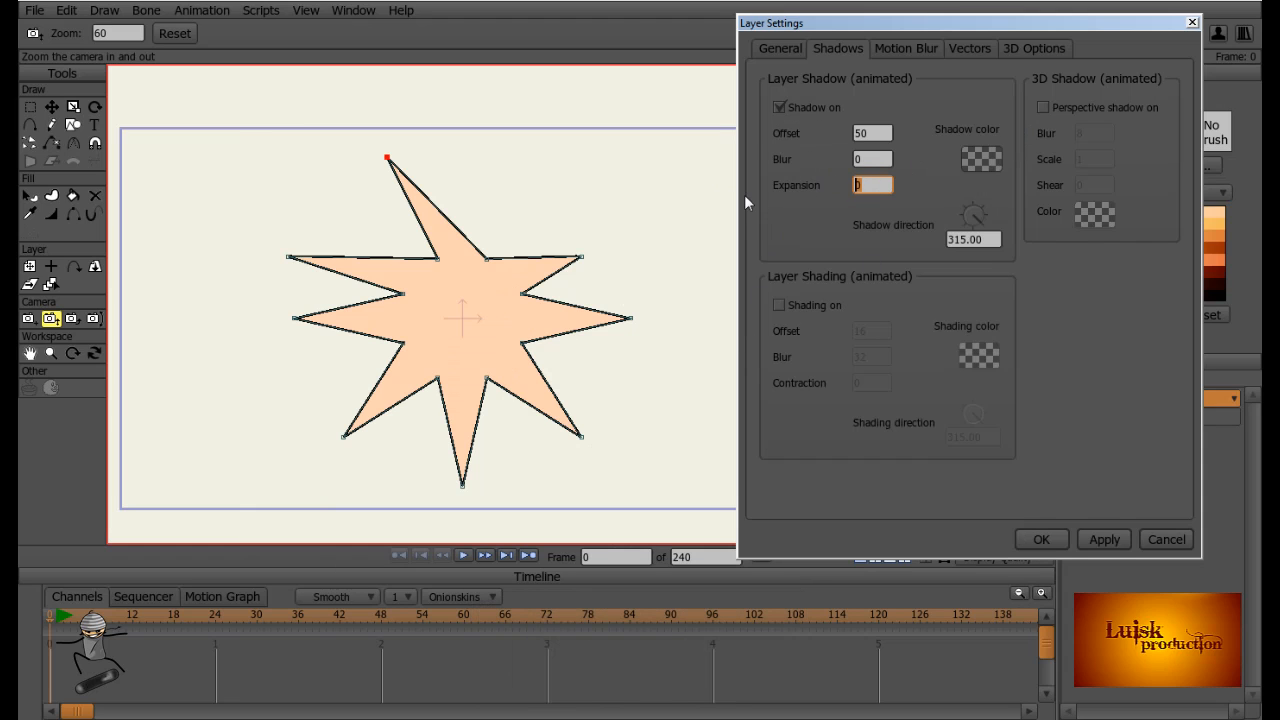
pyautogui.hotkey('shift', 'Tab')
pyautogui.press('Tab')
pyautogui.press('Return')
pyautogui.hotkey('ctrl', 'r')
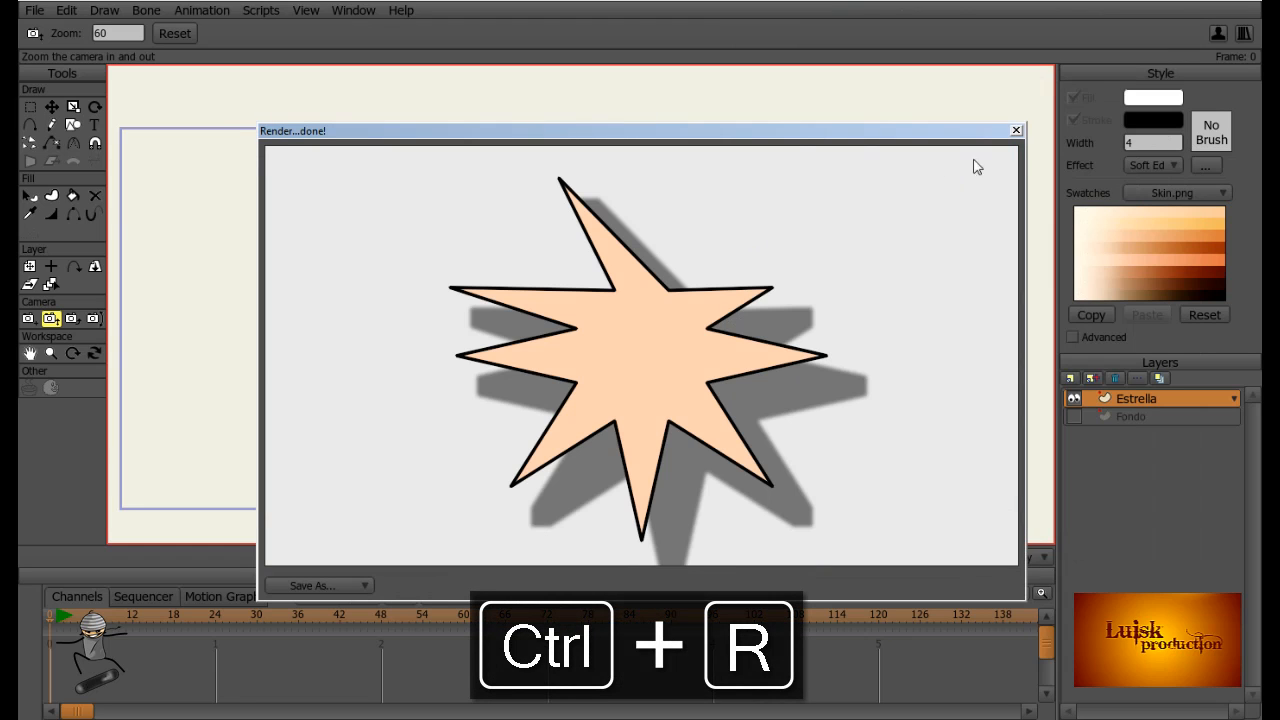
pyautogui.click(1016, 131)
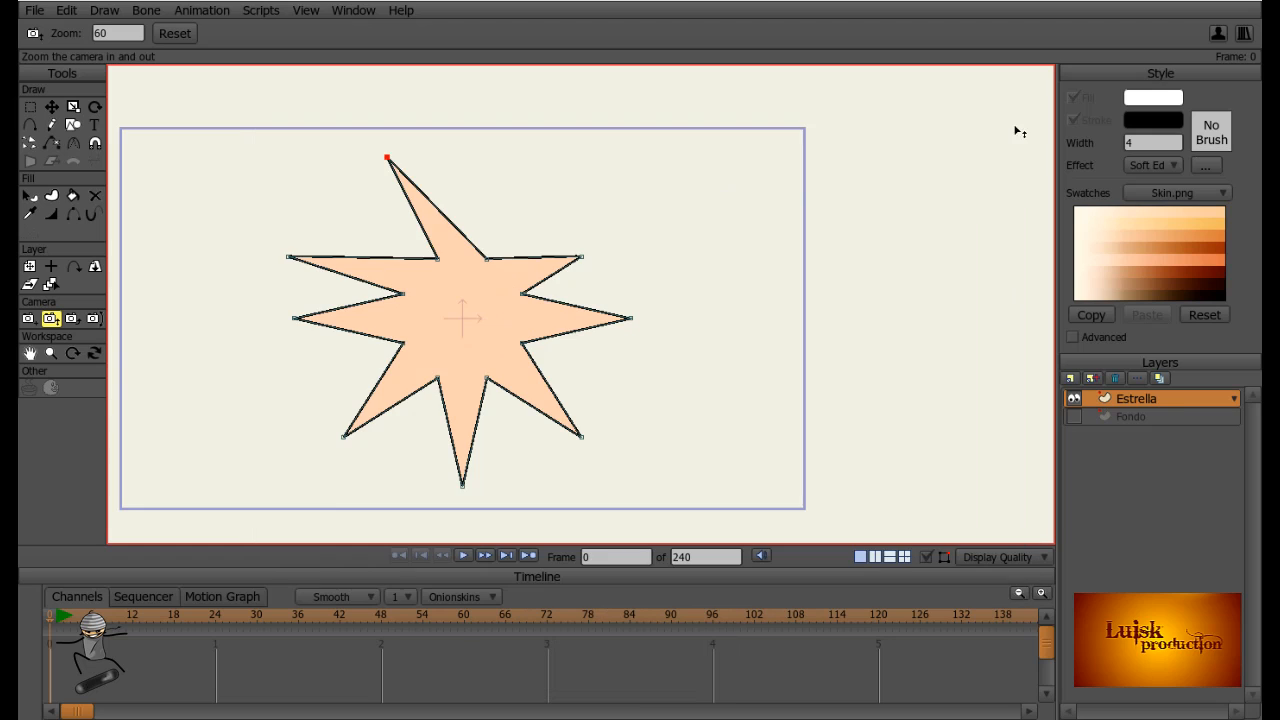
# - Reopen the Estrella layer's shadow settings and set the shadow expansion to 0
pyautogui.doubleClick(1115, 393)
pyautogui.click(838, 48)
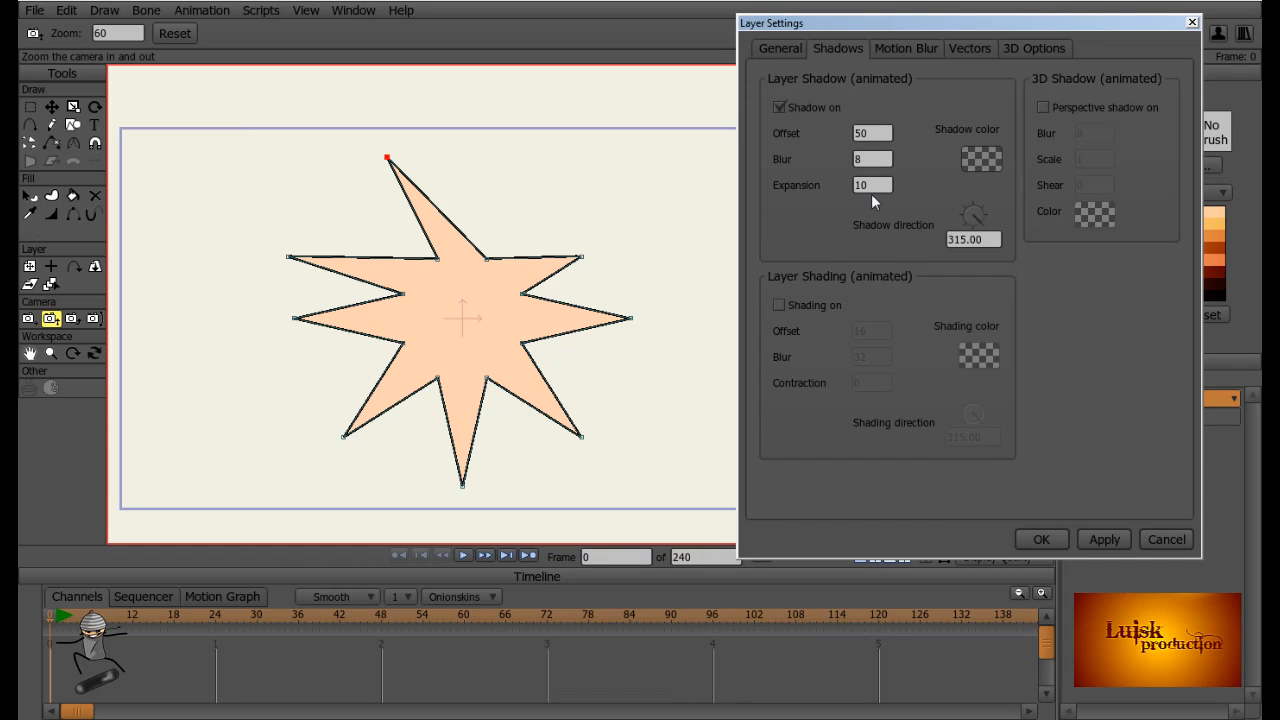
pyautogui.write('0')
# - Change the layer shadow colour to red (FA0000) with alpha 128 and preview the frame in a test render
pyautogui.click(978, 160)
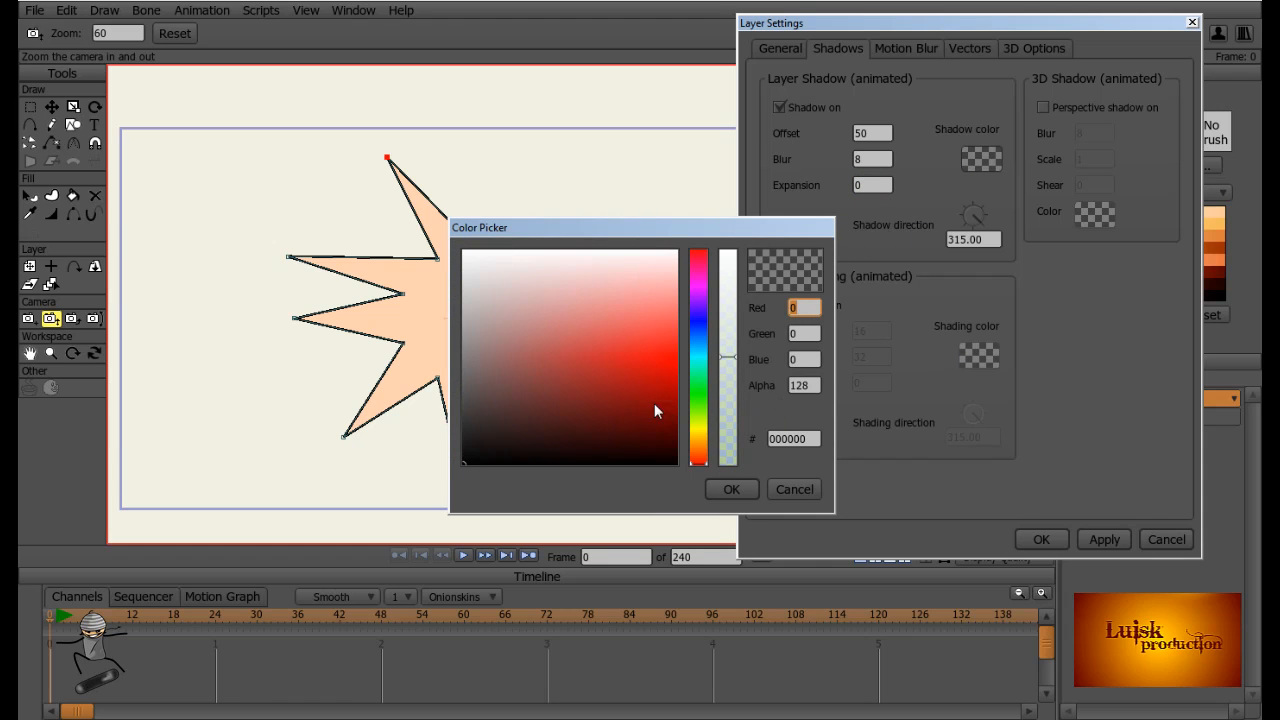
pyautogui.moveTo(654, 403); pyautogui.dragTo(690, 360)
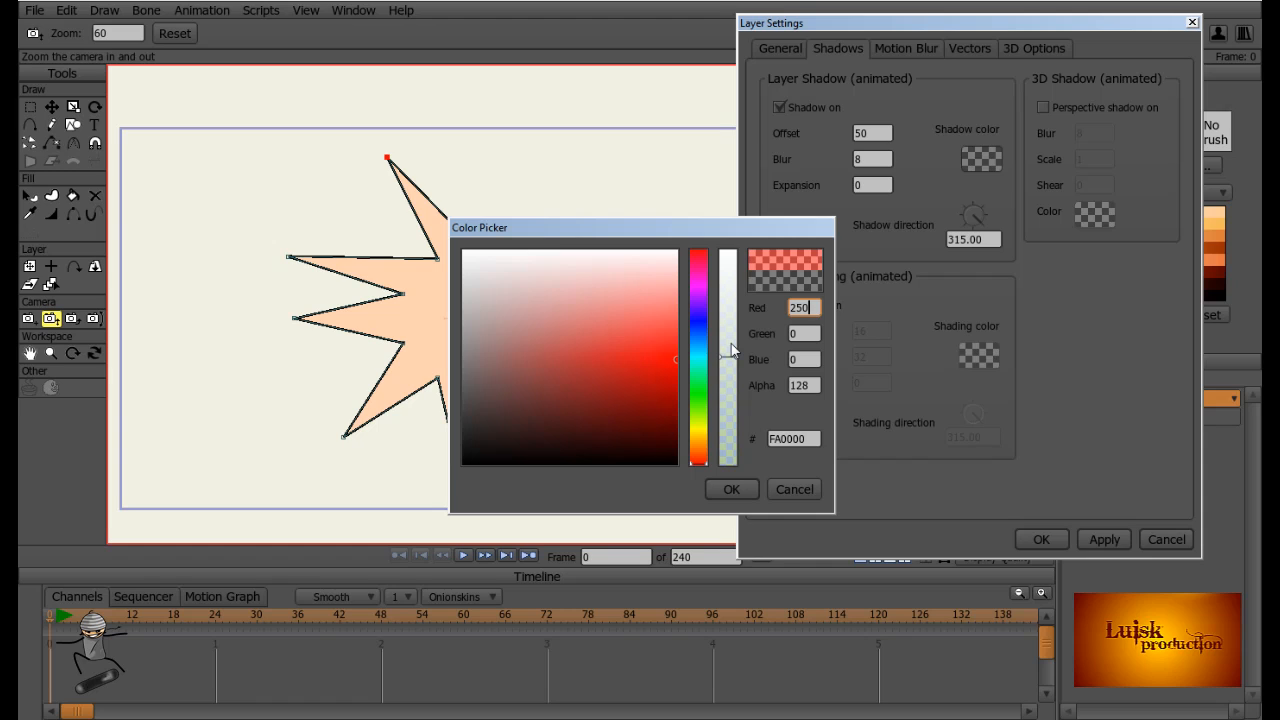
pyautogui.click(729, 486)
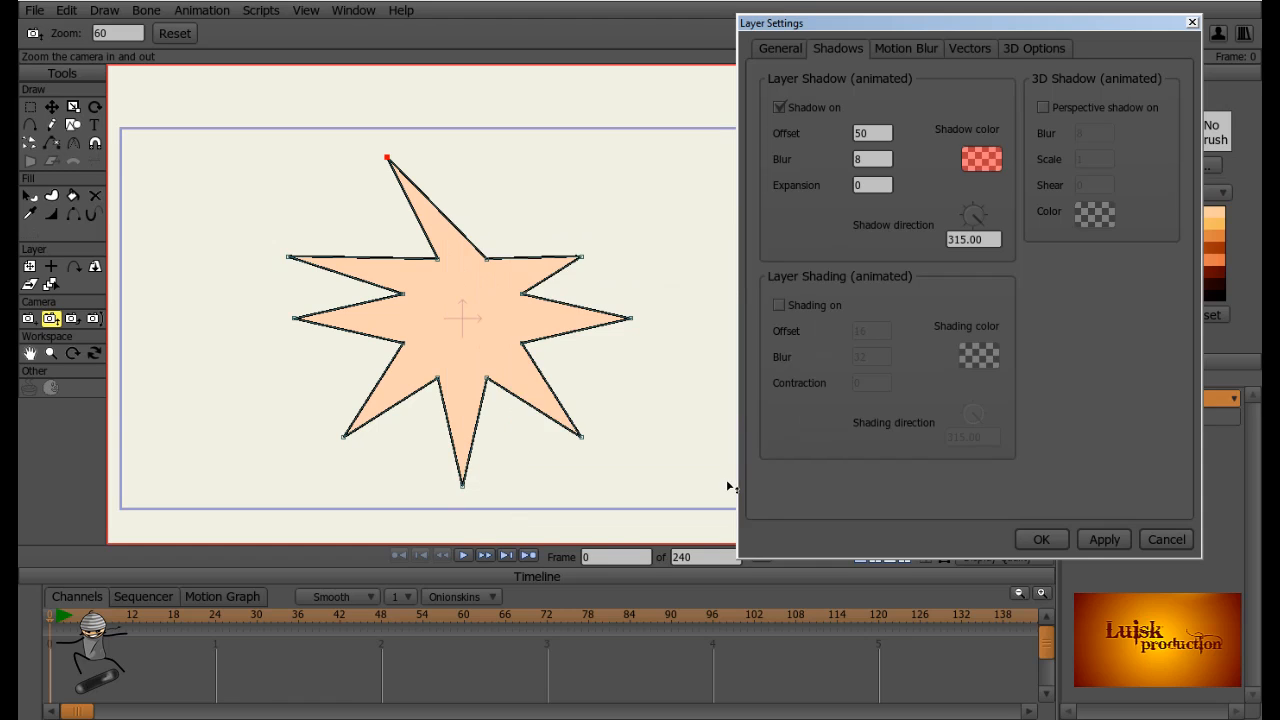
pyautogui.hotkey('ctrl', 'r')
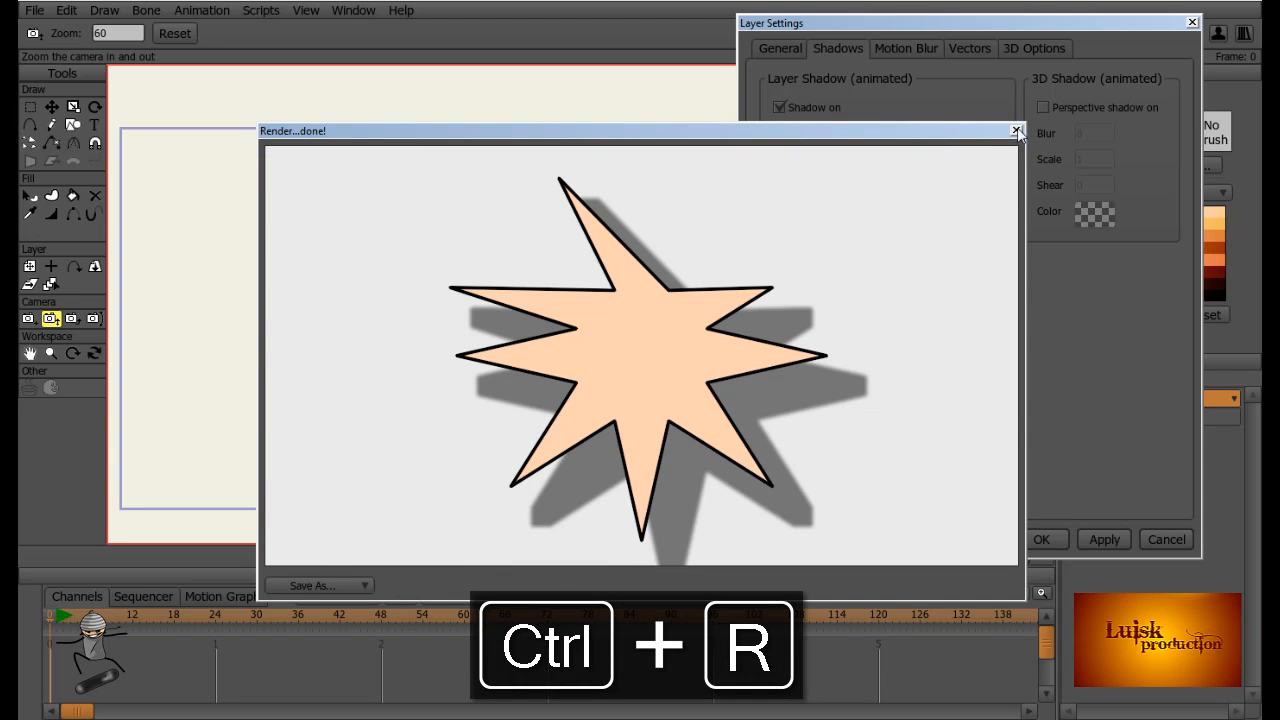
pyautogui.click(1016, 130)
pyautogui.hotkey('ctrl', 'r')
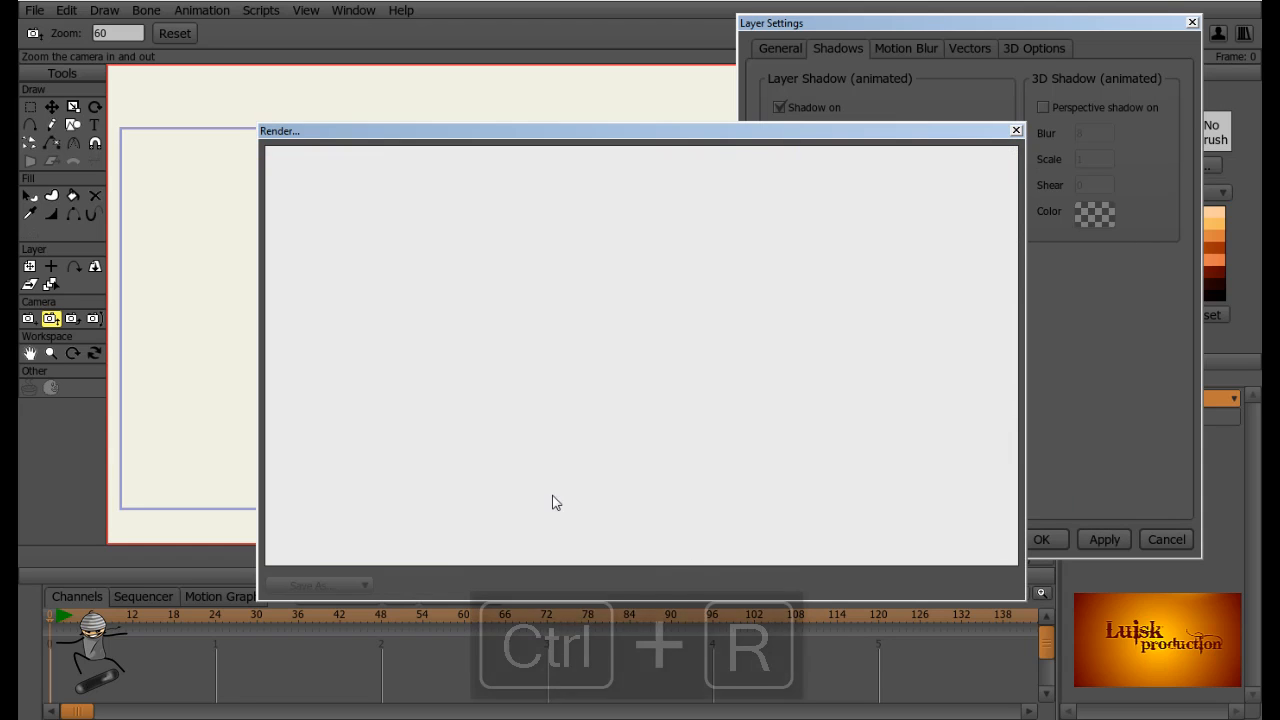
pyautogui.click(1016, 131)
# - Lower the alpha of the red shadow colour until it is nearly transparent and preview the frame in a test render
pyautogui.click(981, 160)
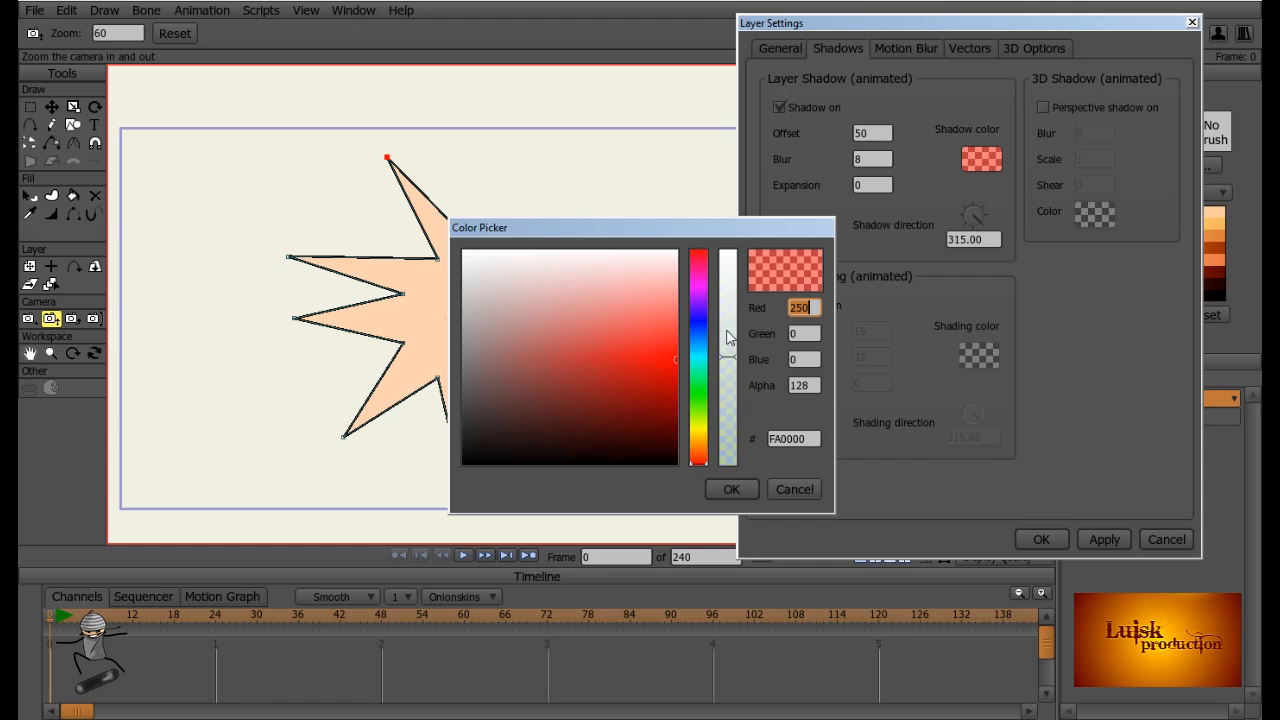
pyautogui.moveTo(733, 279); pyautogui.dragTo(722, 440)
pyautogui.click(733, 488)
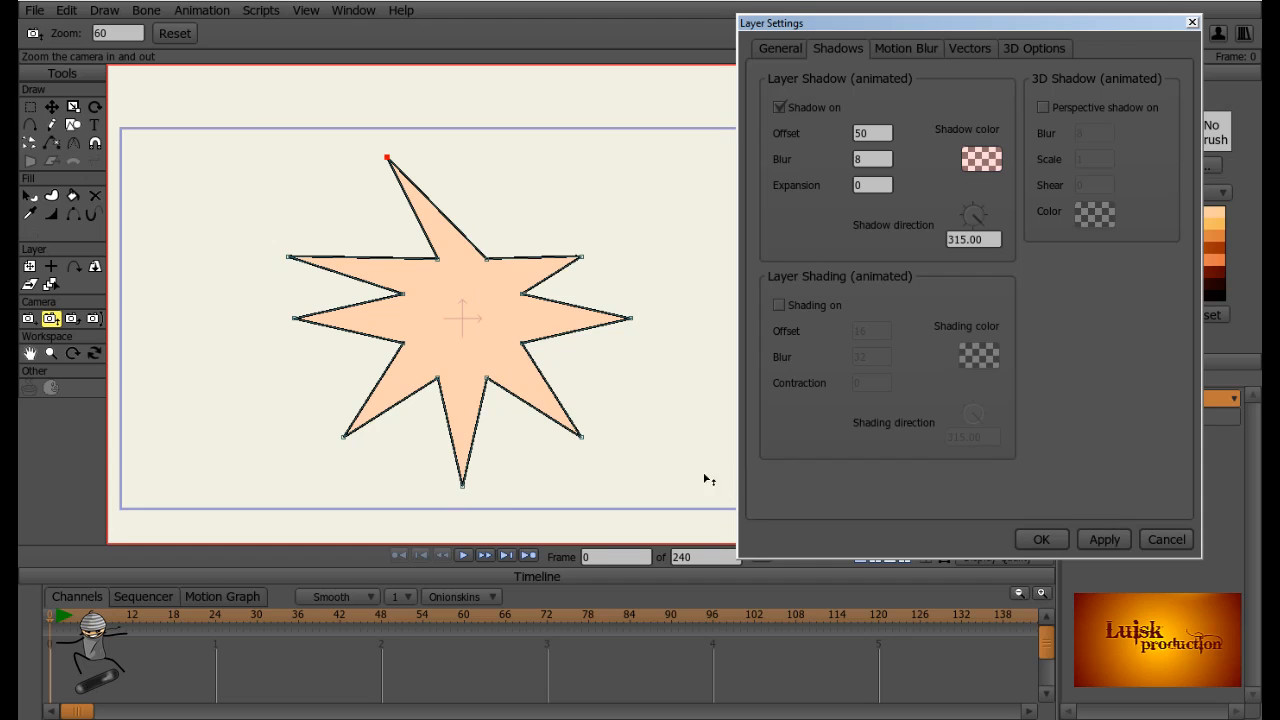
pyautogui.hotkey('ctrl', 'r')
pyautogui.click(1016, 129)
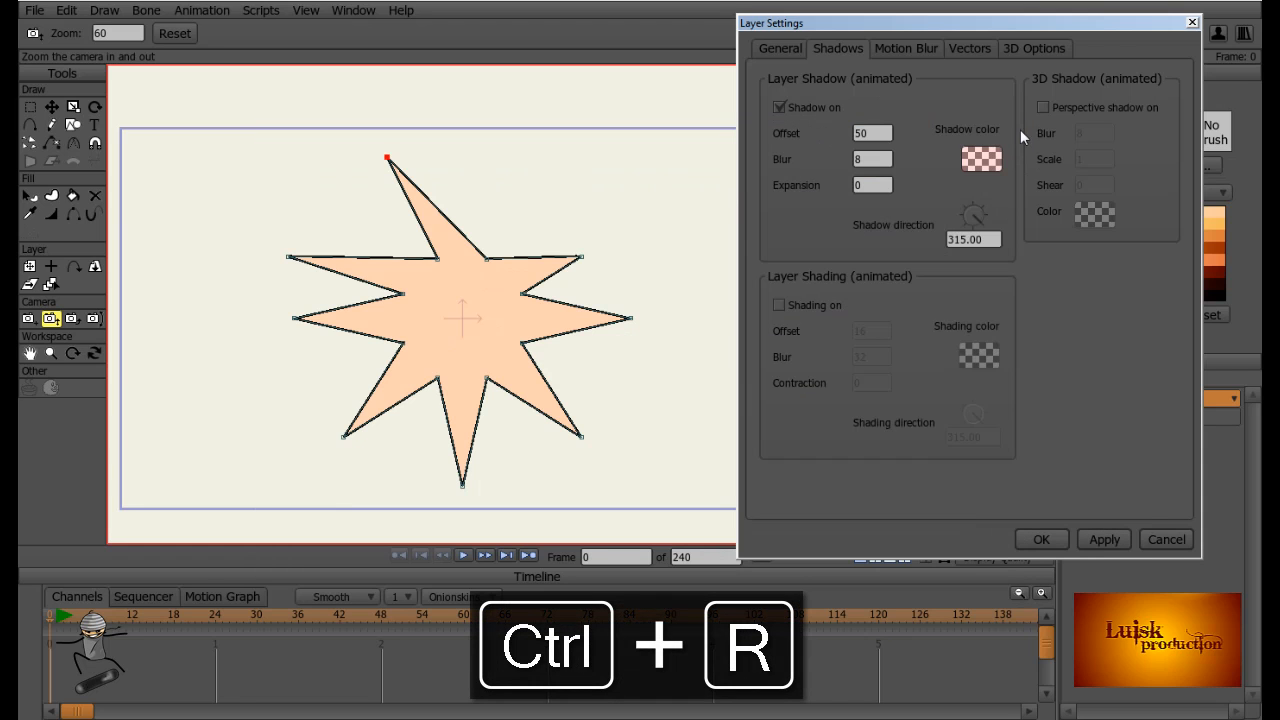
# - Set the layer shadow's direction to 135 degrees, apply it and preview the star in a test render
pyautogui.moveTo(975, 217)
pyautogui.mouseDown()
pyautogui.moveTo(954, 199)
pyautogui.moveTo(990, 207)
pyautogui.moveTo(988, 235)
pyautogui.mouseUp()
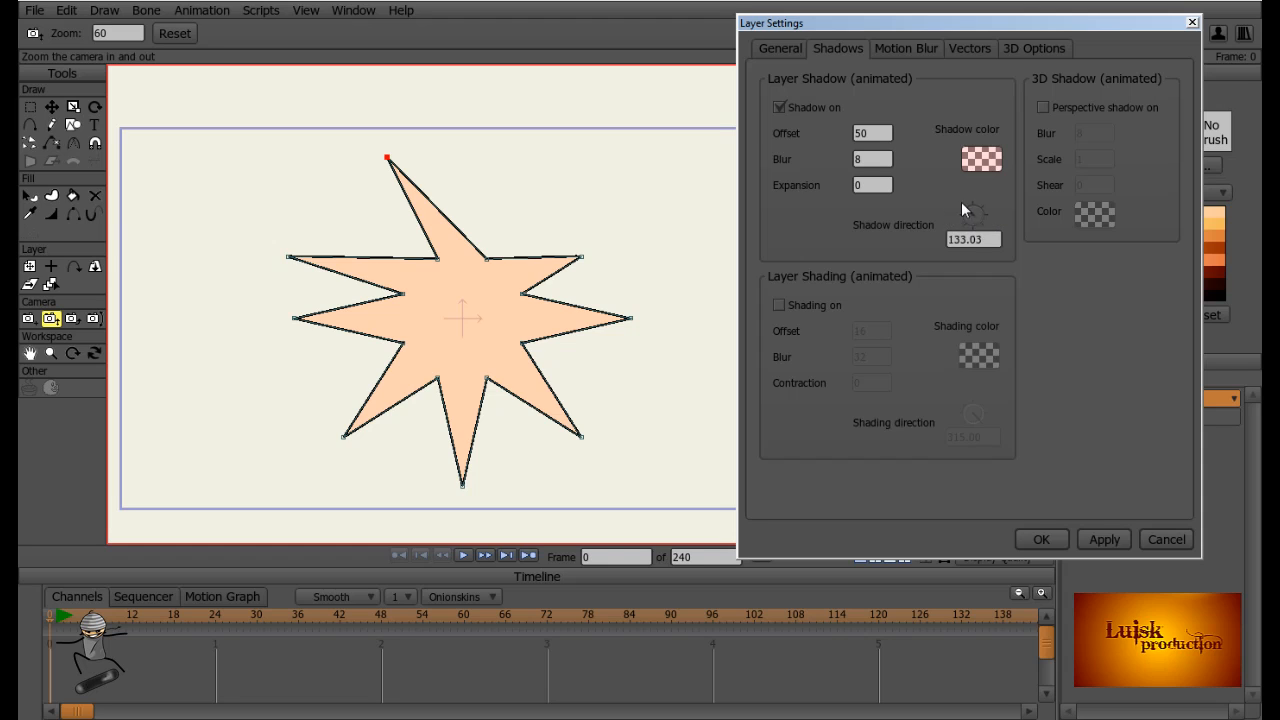
pyautogui.hotkey('ctrl', 'r')
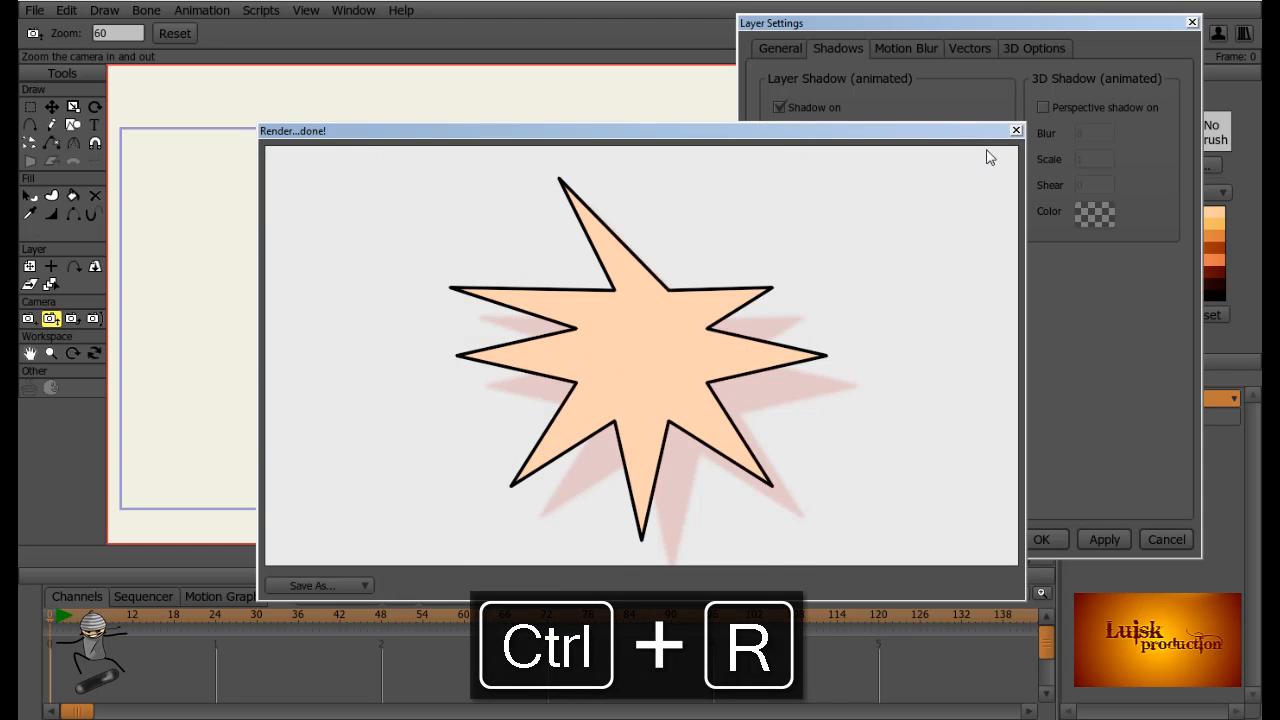
pyautogui.click(1016, 130)
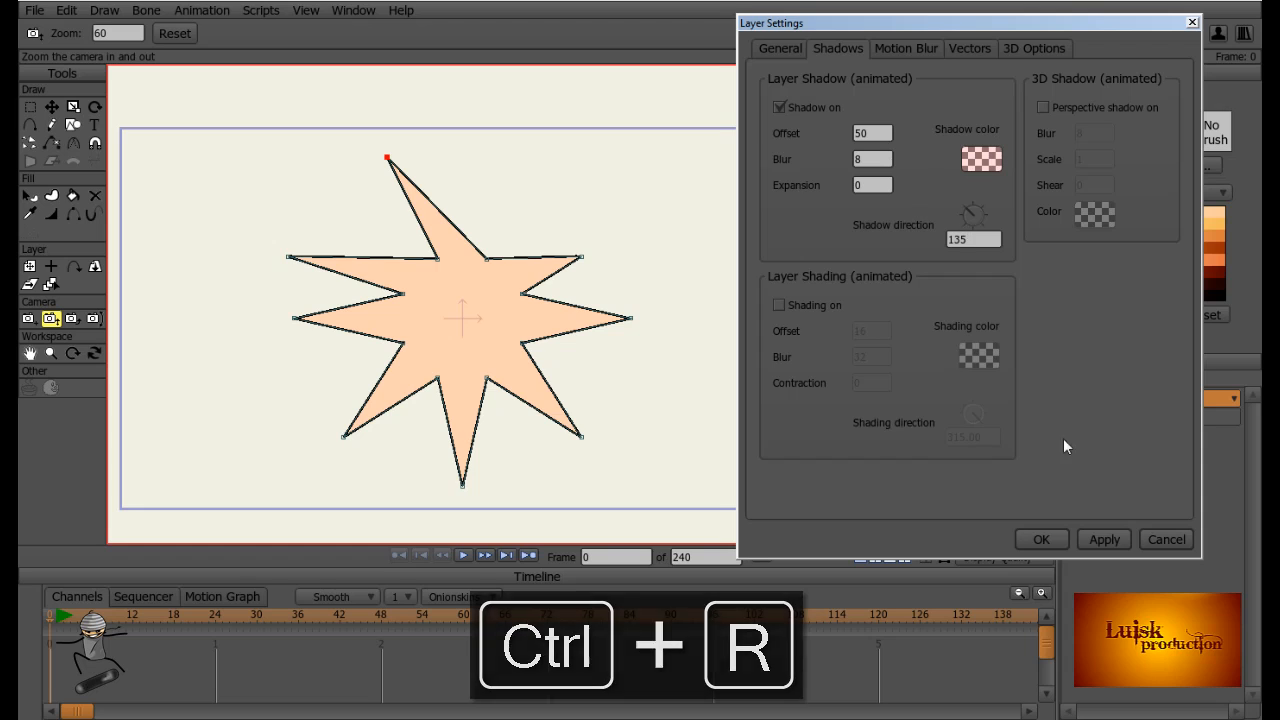
pyautogui.click(1104, 539)
pyautogui.hotkey('ctrl', 'r')
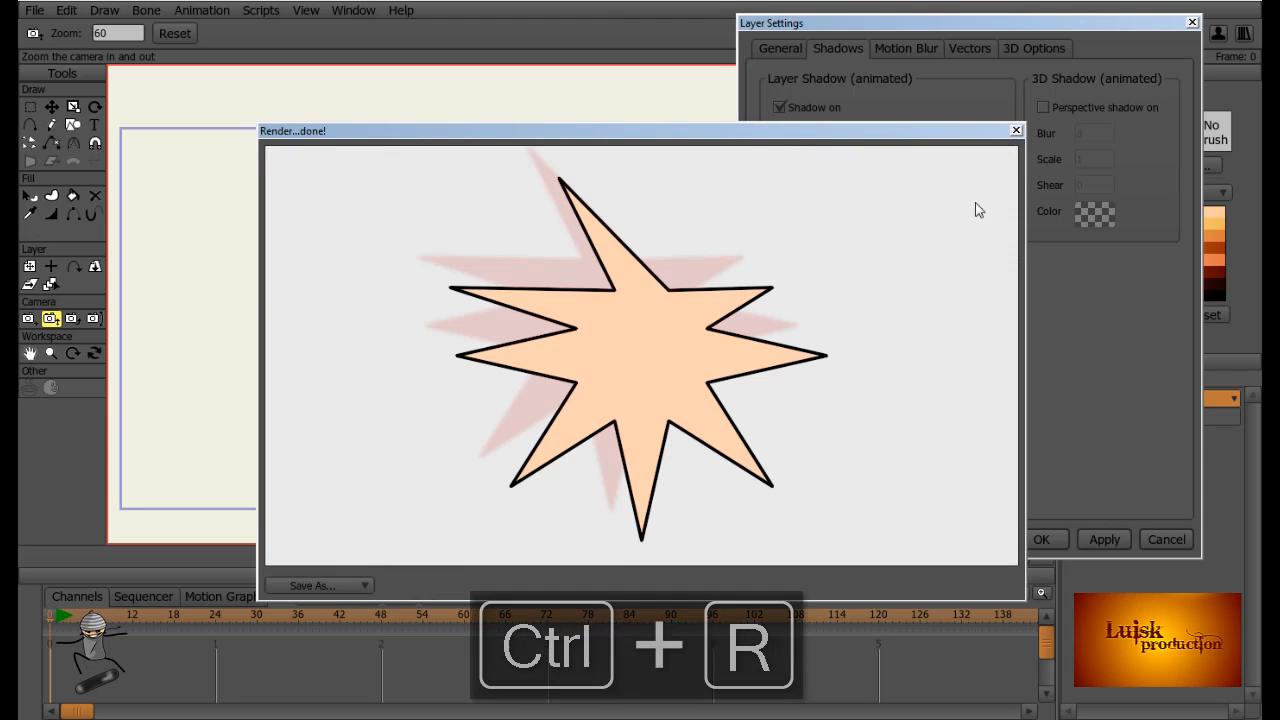
pyautogui.click(1014, 131)
# - Turn off the layer shadow, look at Auto shading radius in the general layer settings and return to the shadow settings
pyautogui.click(780, 107)
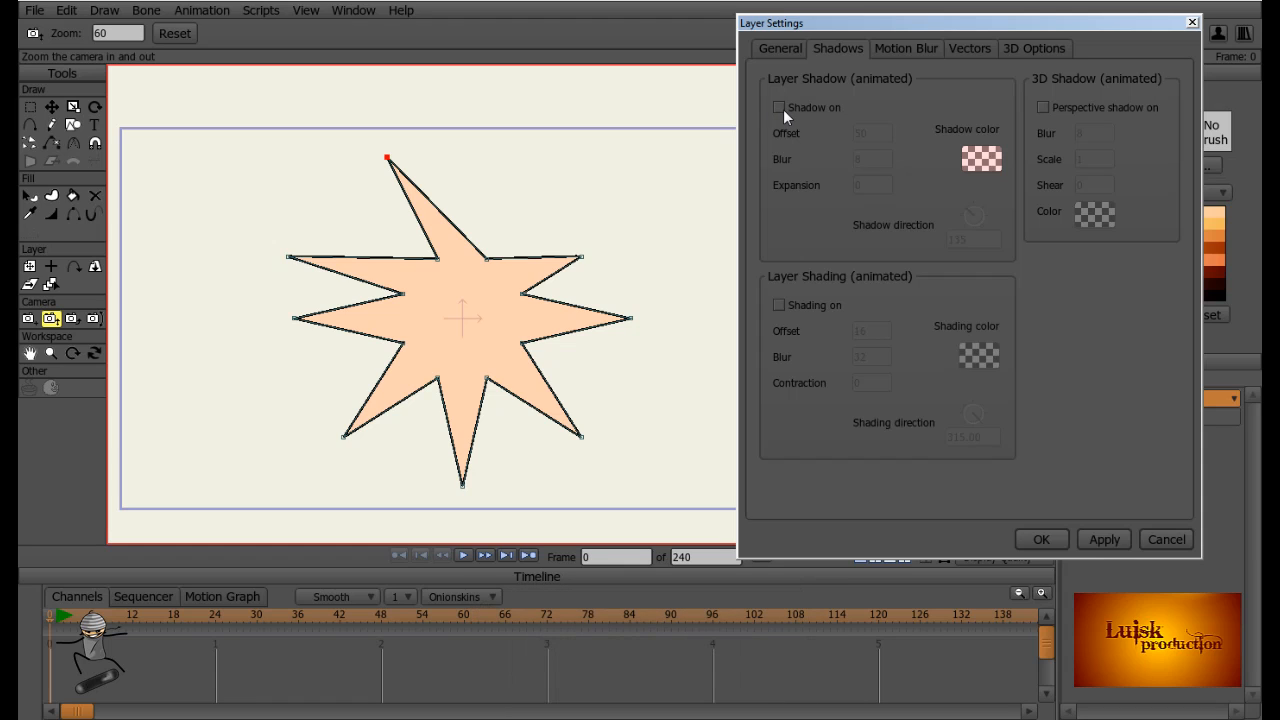
pyautogui.click(784, 50)
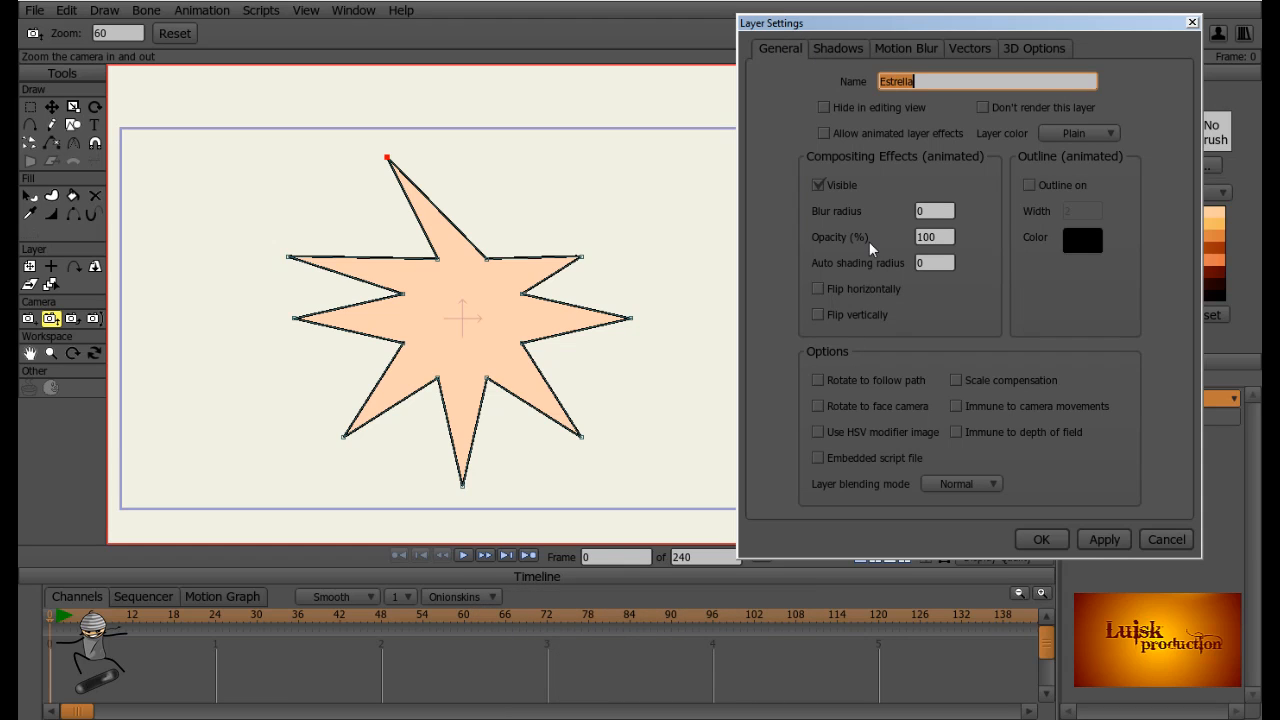
pyautogui.click(948, 266)
pyautogui.click(837, 49)
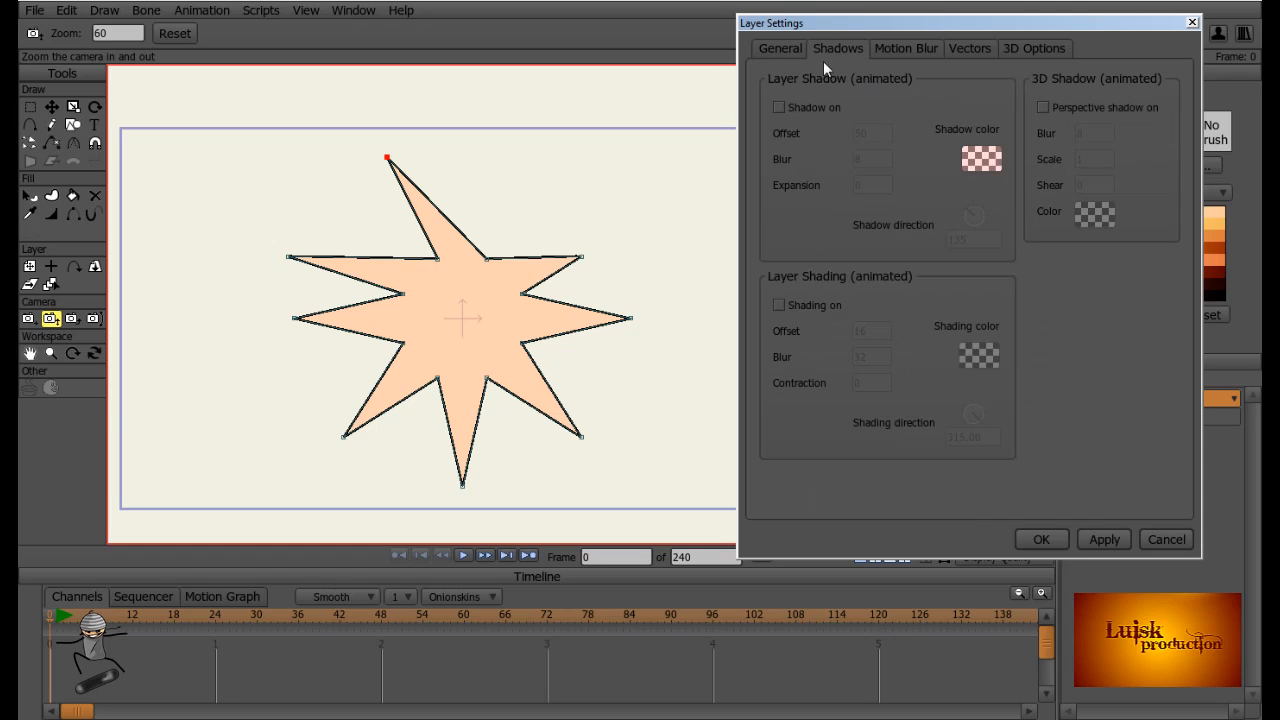
# - Turn on layer shading for the star, apply it and preview the frame in a test render
pyautogui.click(788, 307)
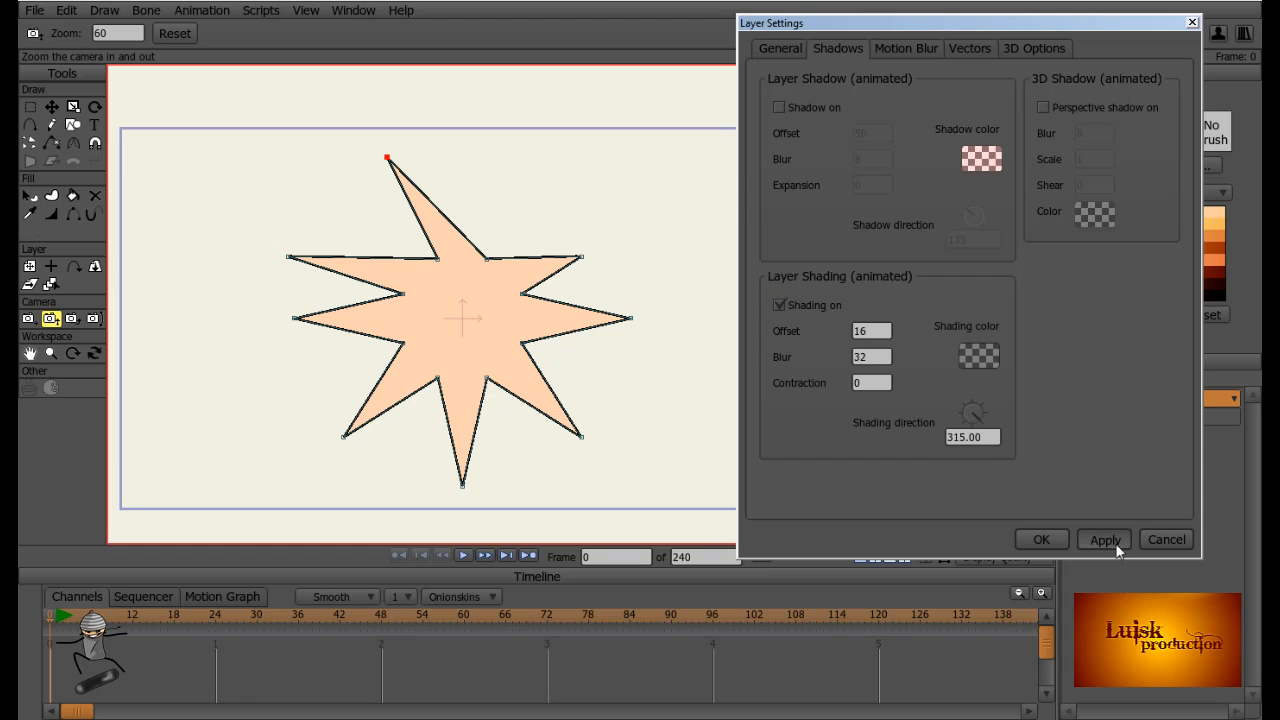
pyautogui.hotkey('ctrl', 'r')
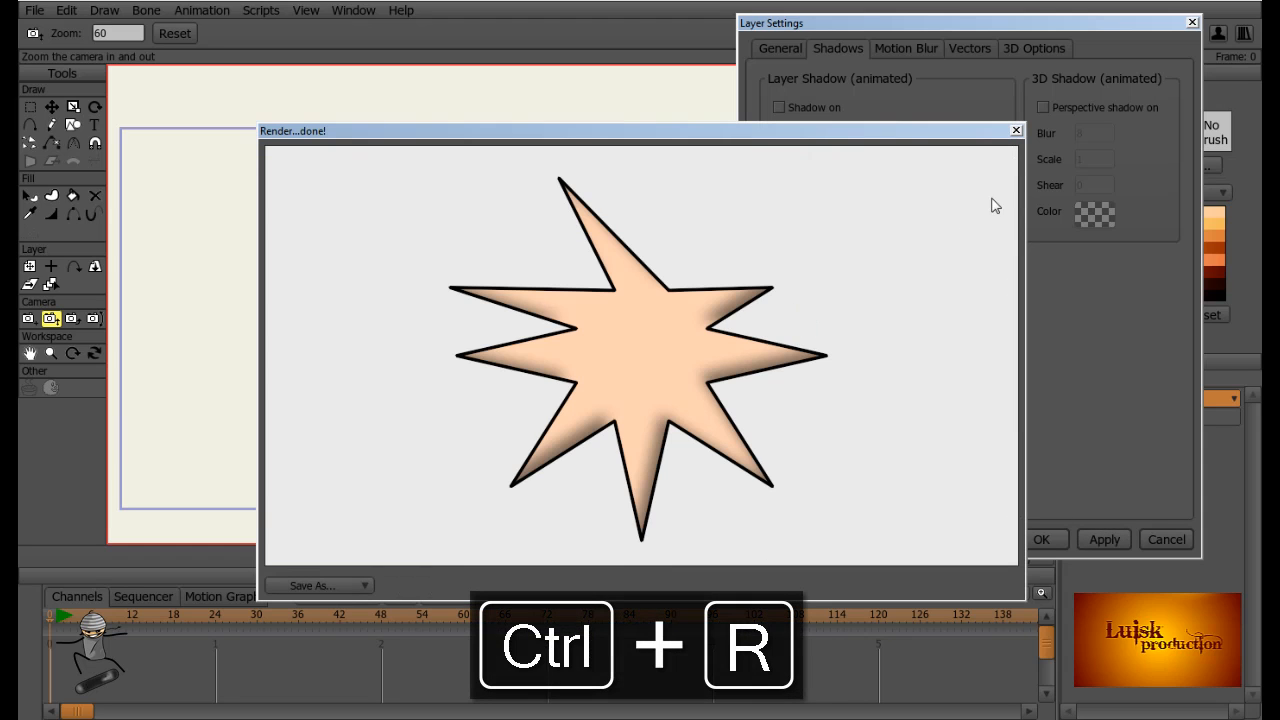
pyautogui.click(1016, 131)
# - Set the layer shading's direction to about 122 degrees and its contraction to 20, apply, and preview the star in a test render
pyautogui.moveTo(988, 410); pyautogui.dragTo(951, 377)
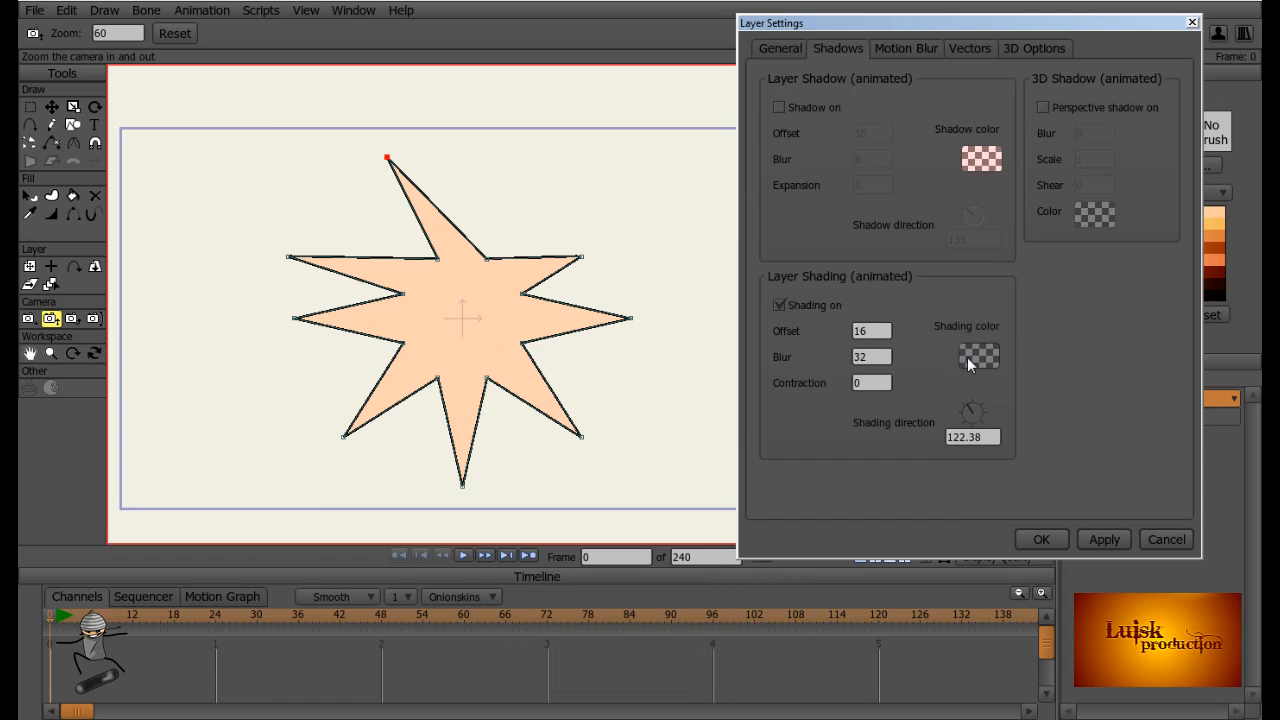
pyautogui.click(858, 386)
pyautogui.click(1108, 540)
pyautogui.hotkey('ctrl', 'r')
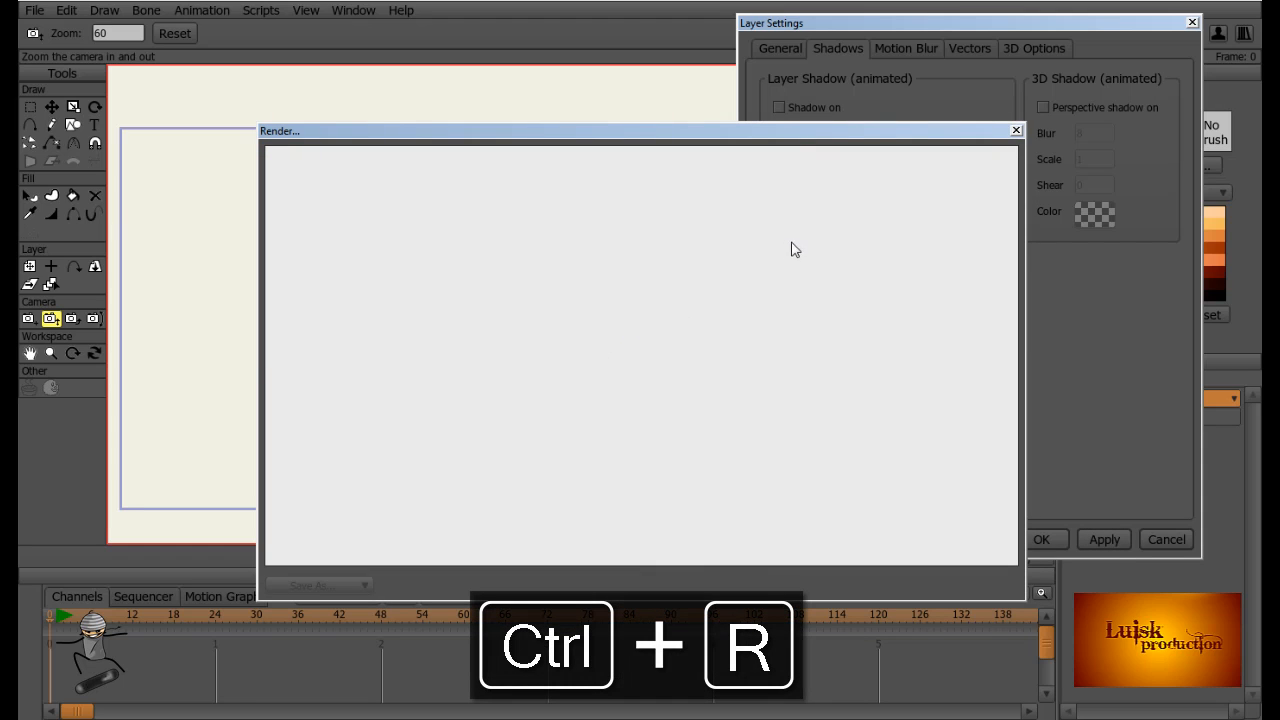
pyautogui.click(1016, 130)
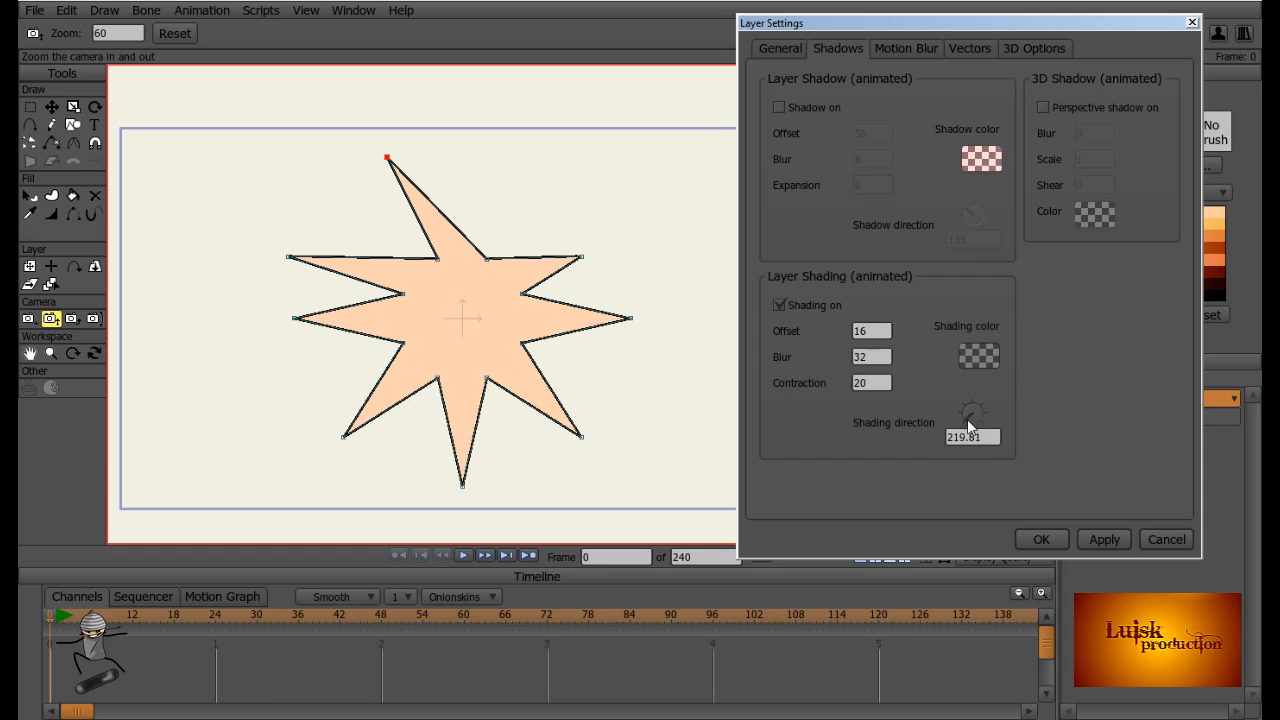
# - Turn the layer shading's direction to about 107 degrees and switch layer shading off
pyautogui.moveTo(967, 419)
pyautogui.mouseDown()
pyautogui.moveTo(942, 413)
pyautogui.moveTo(969, 385)
pyautogui.moveTo(817, 415)
pyautogui.mouseUp()
pyautogui.click(778, 304)
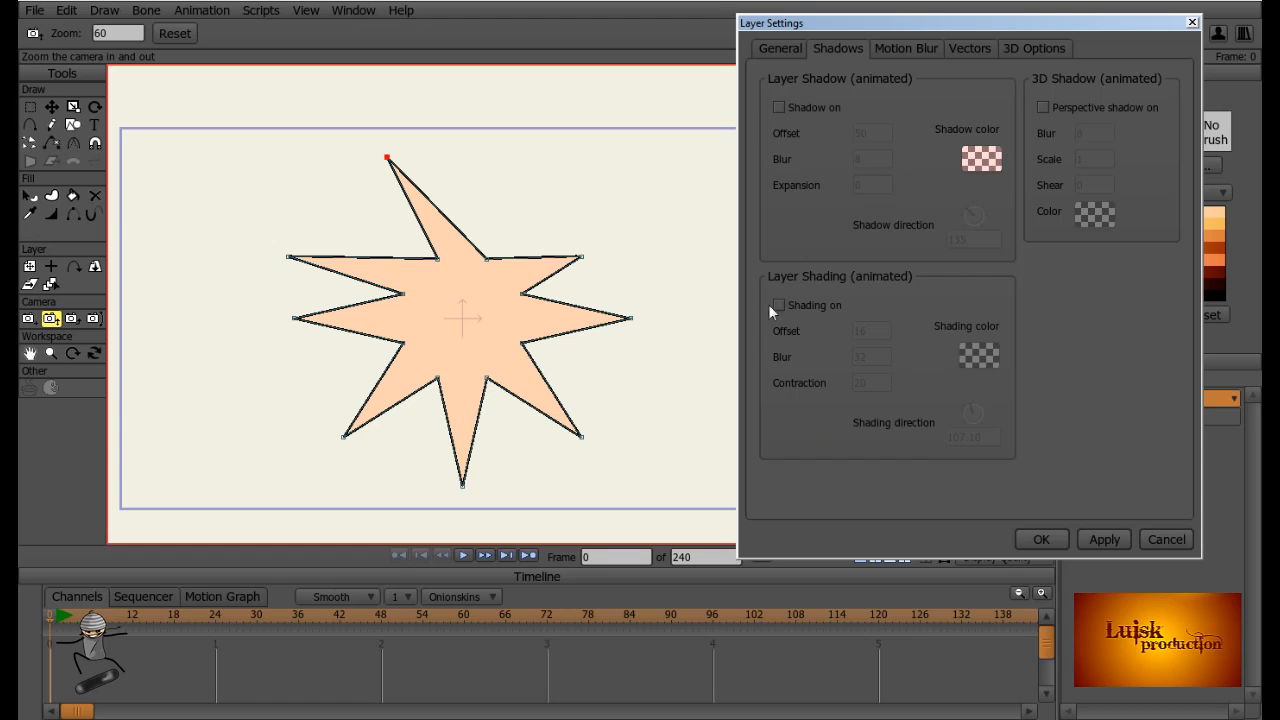
# - Turn on the perspective 3D shadow for the star, apply it and preview the frame in a test render
pyautogui.click(1044, 107)
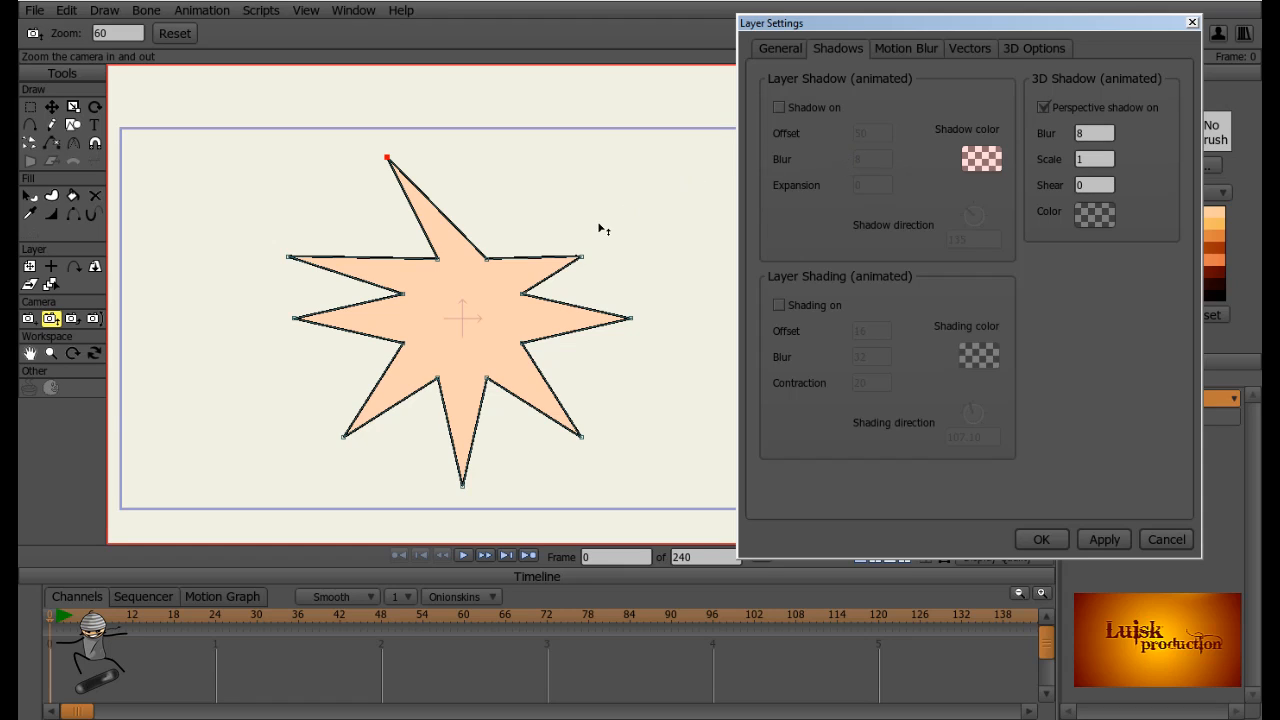
pyautogui.moveTo(648, 238); pyautogui.dragTo(594, 267)
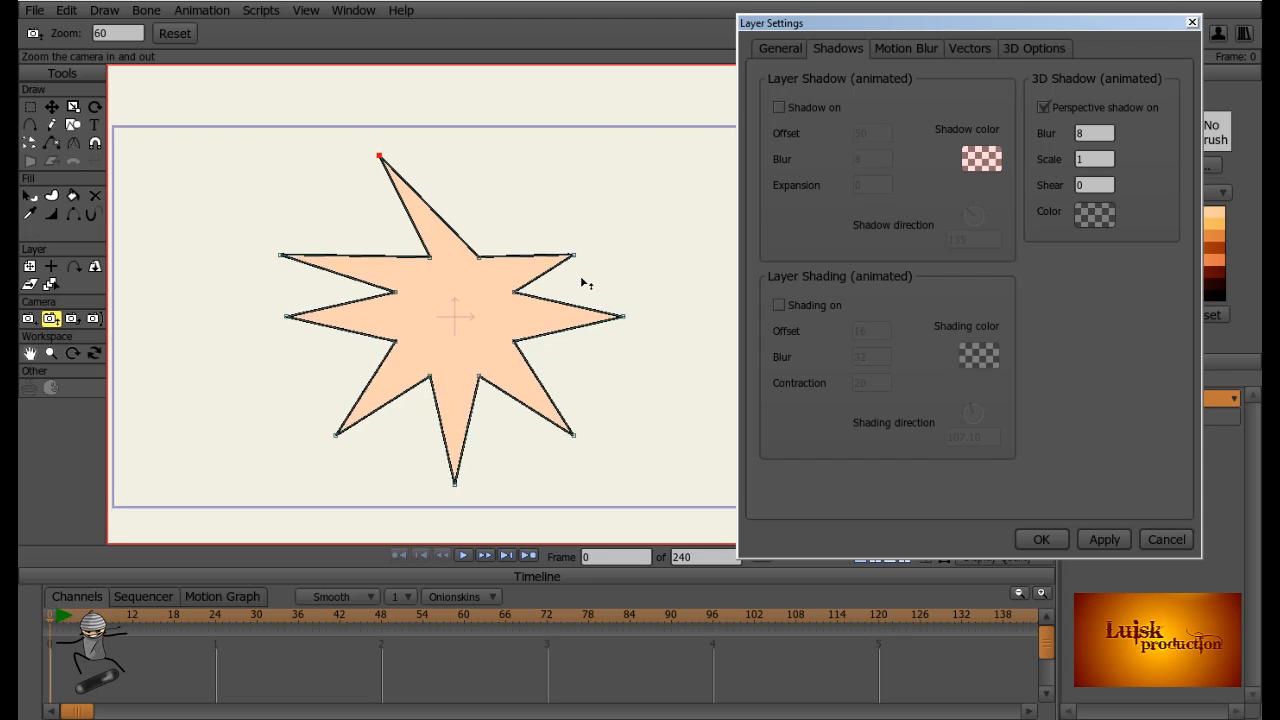
pyautogui.scroll(-1, 582, 280)
pyautogui.scroll(1, 578, 300)
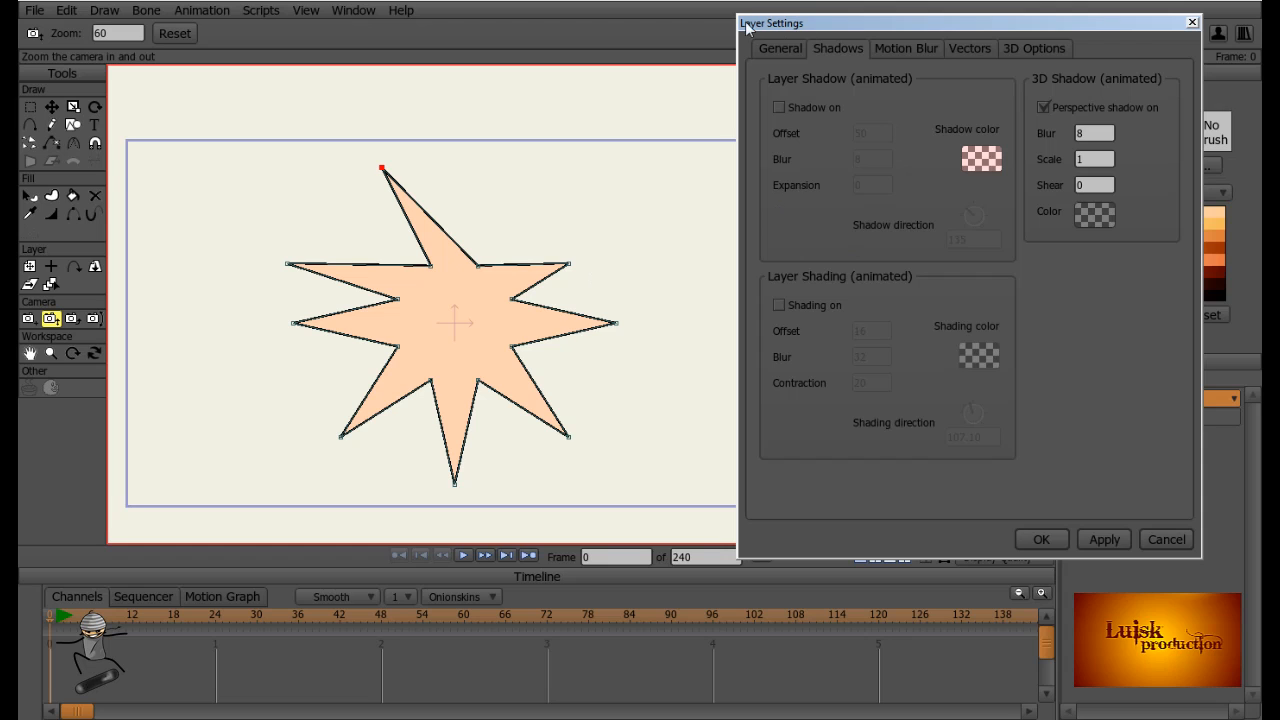
pyautogui.moveTo(778, 24); pyautogui.dragTo(820, 38)
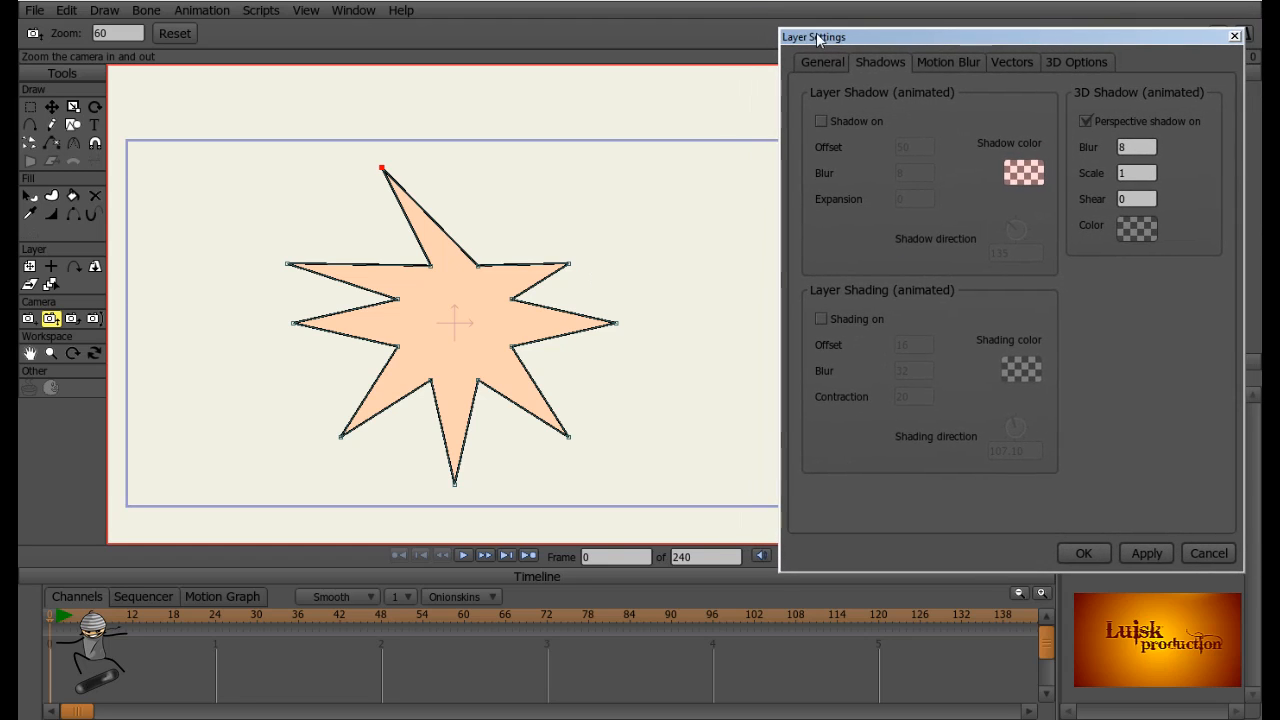
pyautogui.hotkey('ctrl', 'r')
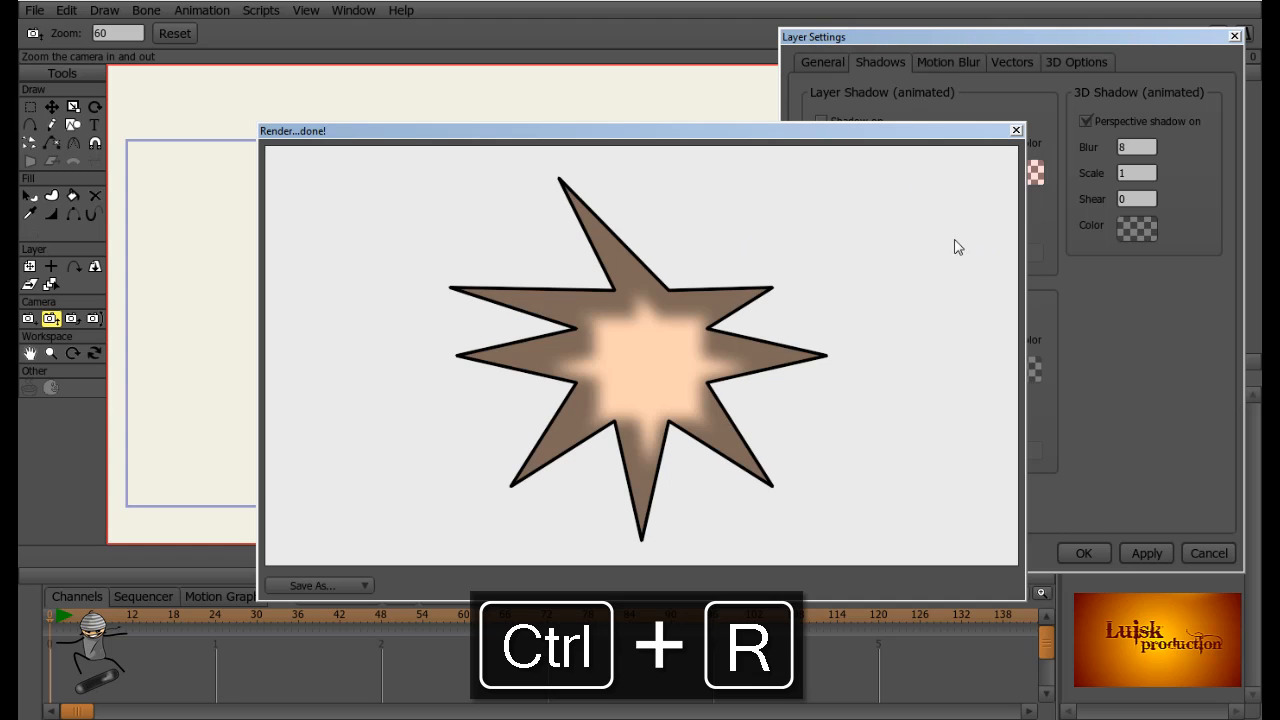
pyautogui.click(1016, 131)
pyautogui.click(1147, 553)
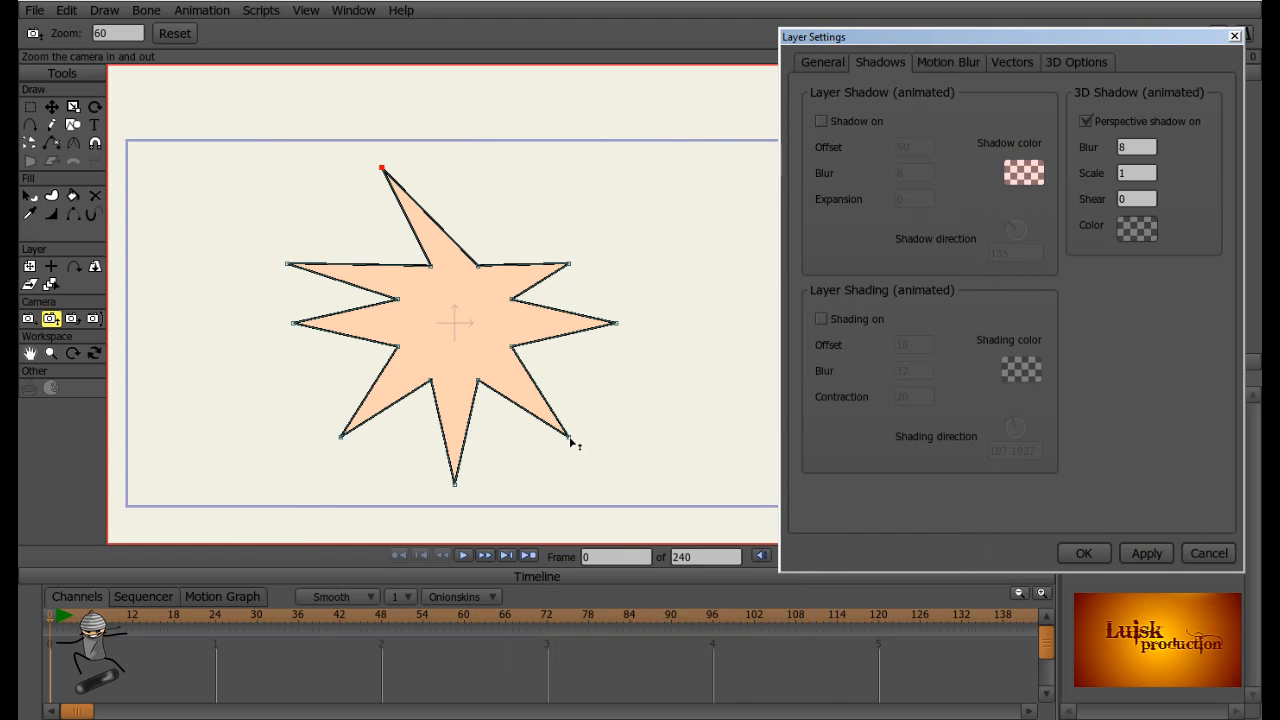
pyautogui.hotkey('ctrl', 'r')
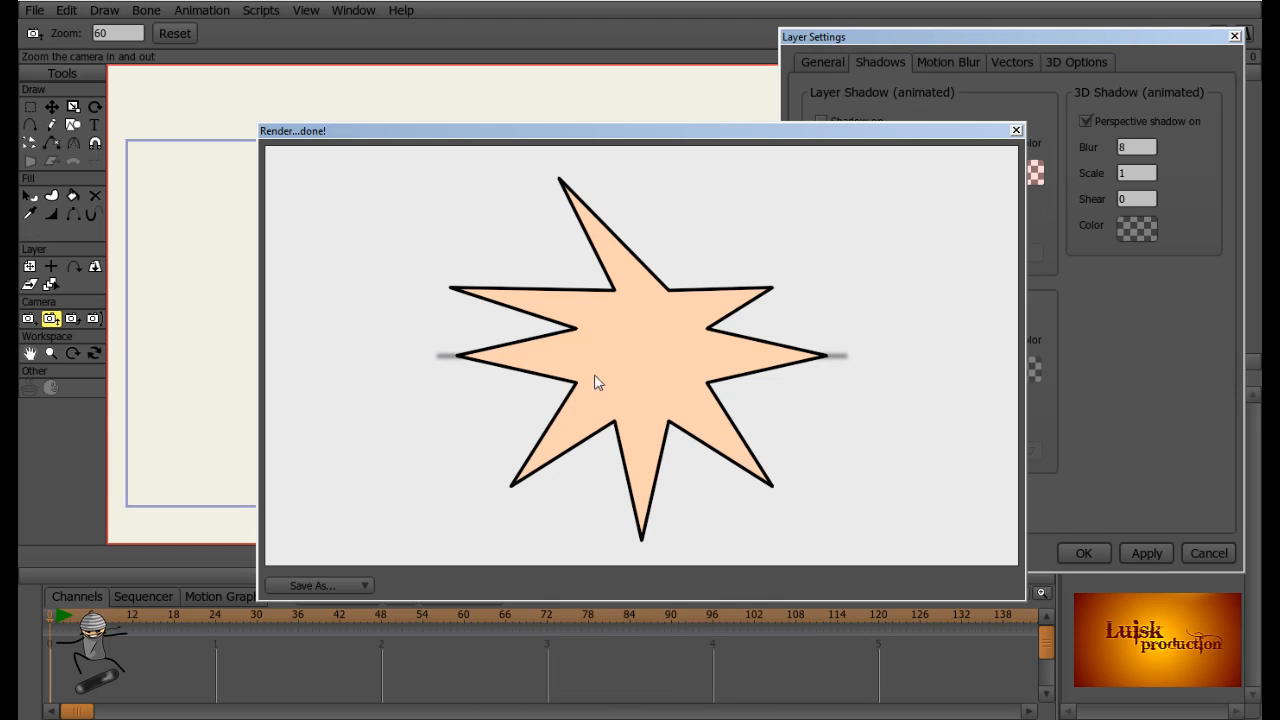
pyautogui.click(1016, 130)
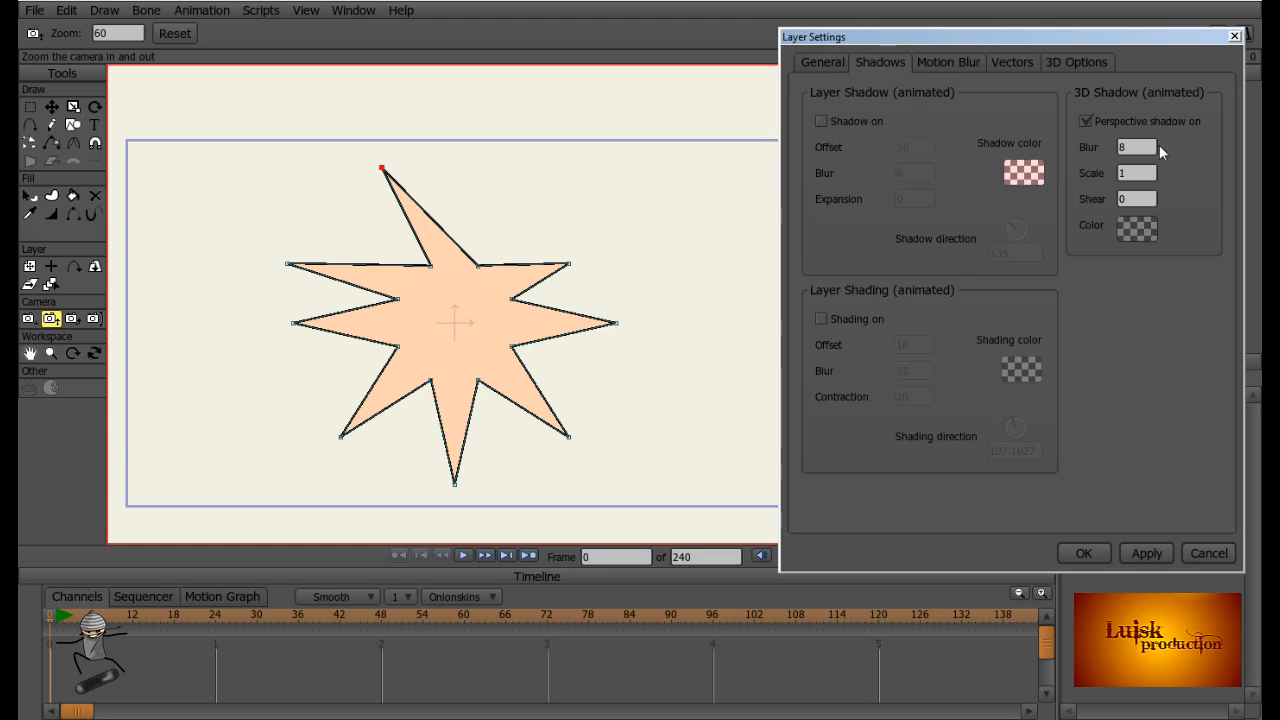
# - Move the layer's origin to the star's lowest tip, at about X -0.0081, Y -0.8805, and preview the perspective shadow in a test render
pyautogui.moveTo(491, 343)
pyautogui.mouseDown()
pyautogui.moveTo(560, 366)
pyautogui.moveTo(540, 329)
pyautogui.moveTo(495, 343)
pyautogui.mouseUp()
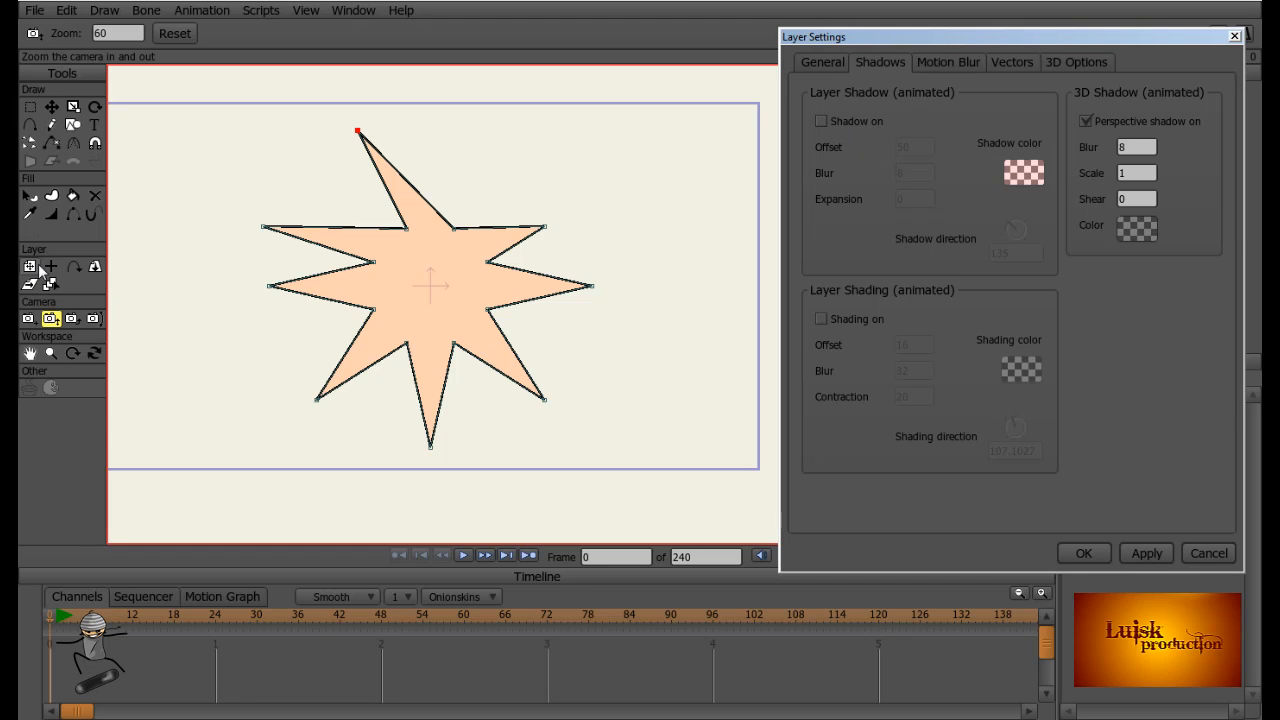
pyautogui.moveTo(409, 297); pyautogui.dragTo(540, 278)
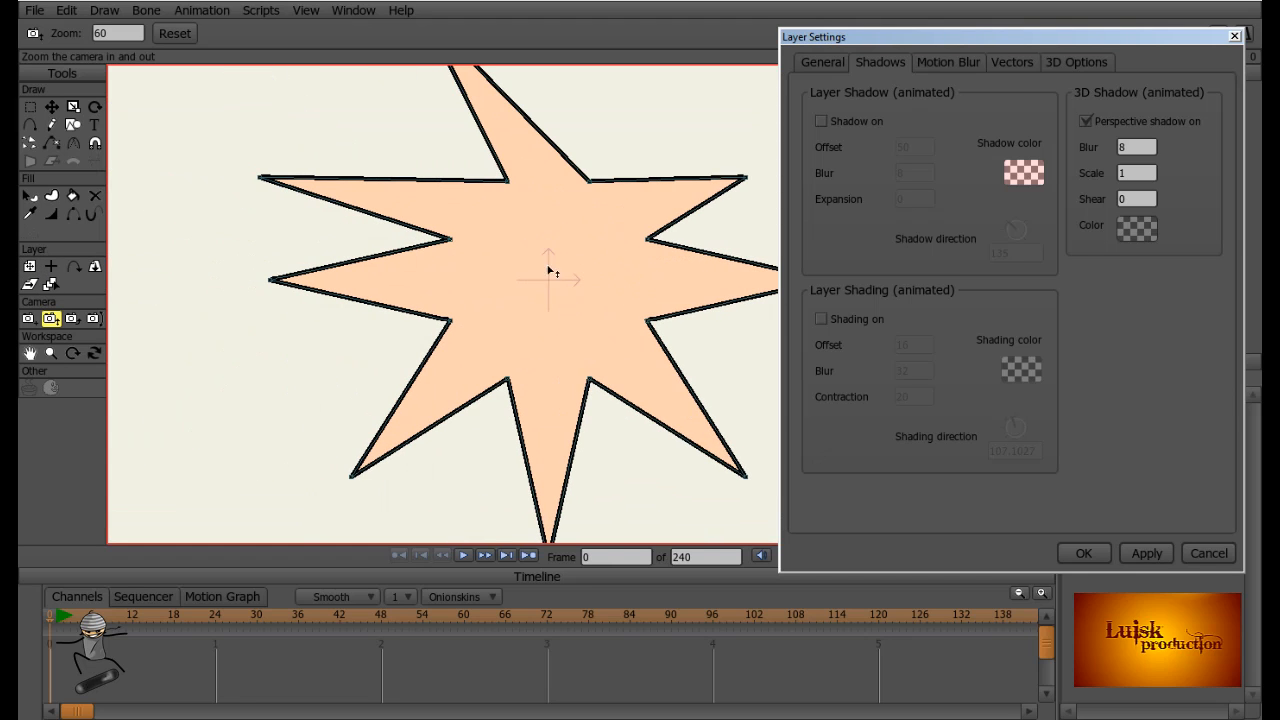
pyautogui.scroll(-3, 542, 323)
pyautogui.moveTo(582, 324); pyautogui.dragTo(508, 323)
pyautogui.scroll(1, 490, 326)
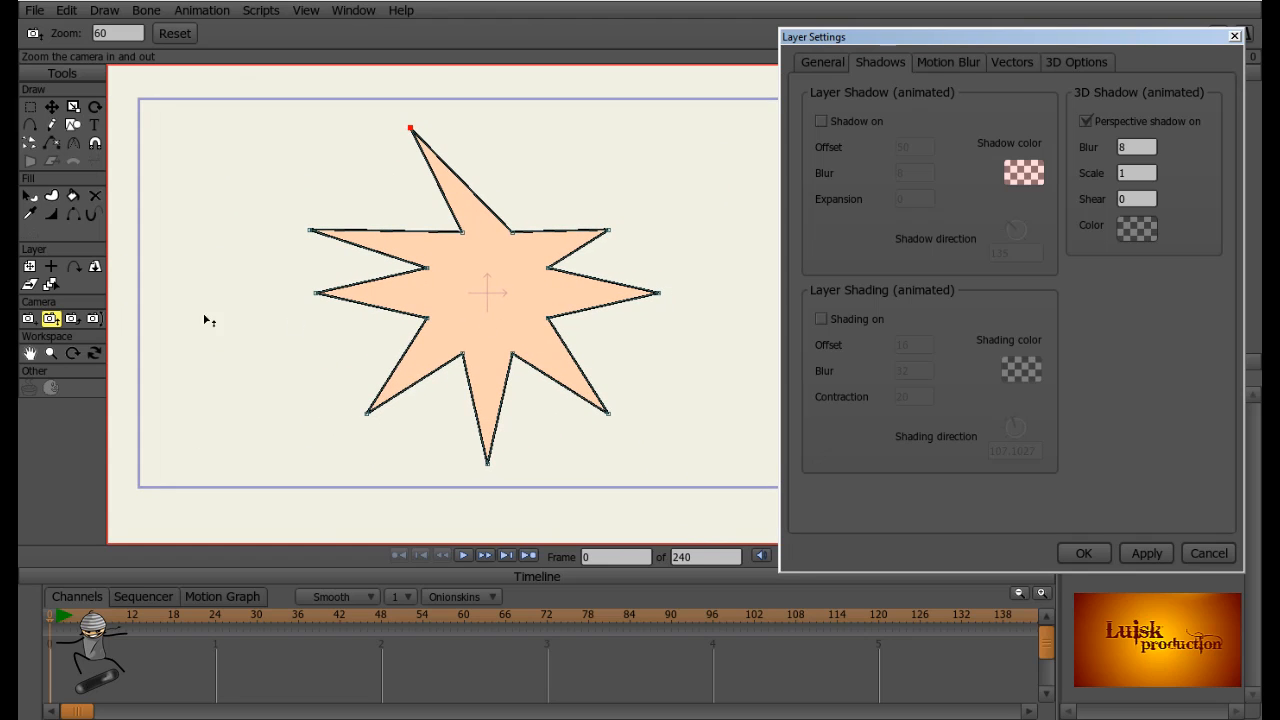
pyautogui.click(51, 268)
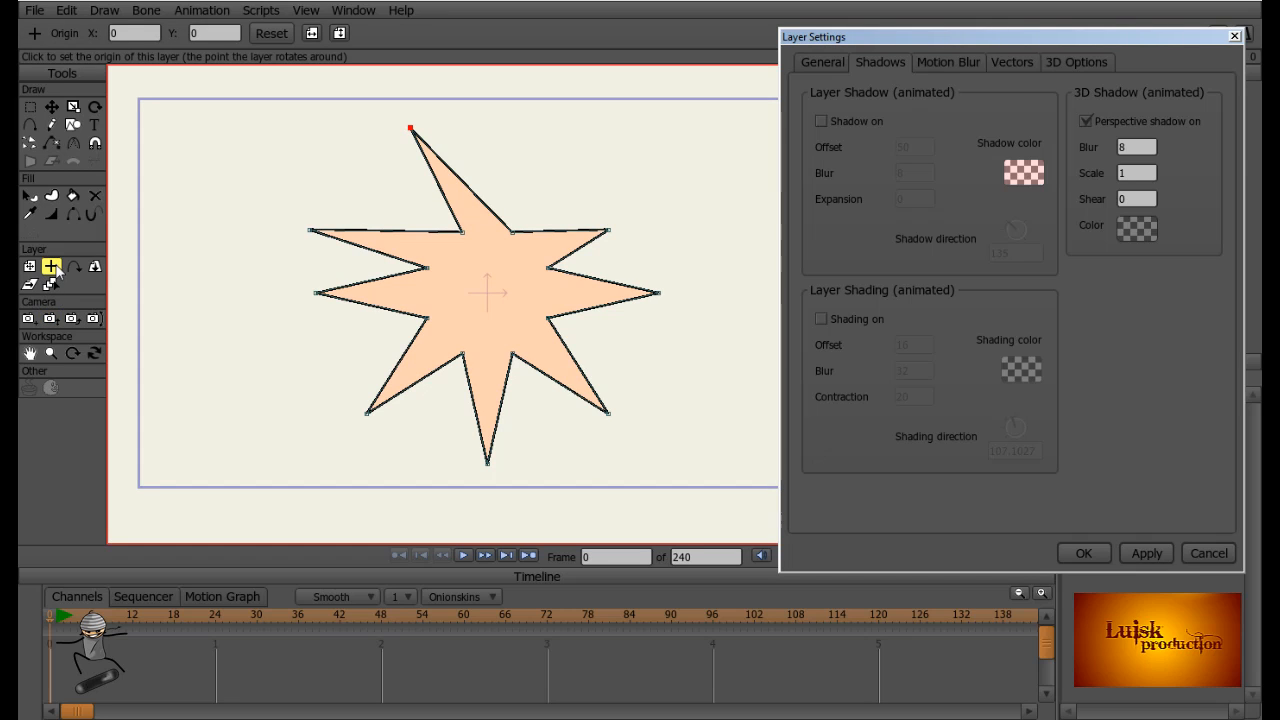
pyautogui.click(485, 460)
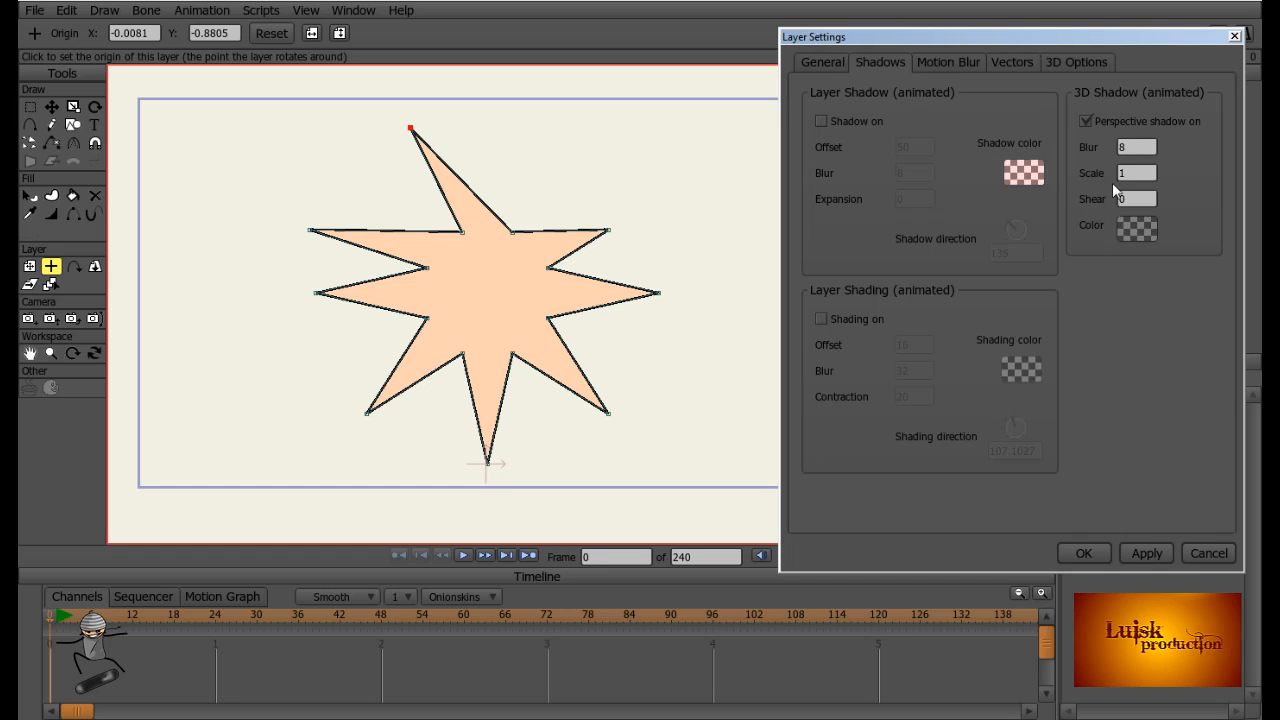
pyautogui.hotkey('ctrl', 'r')
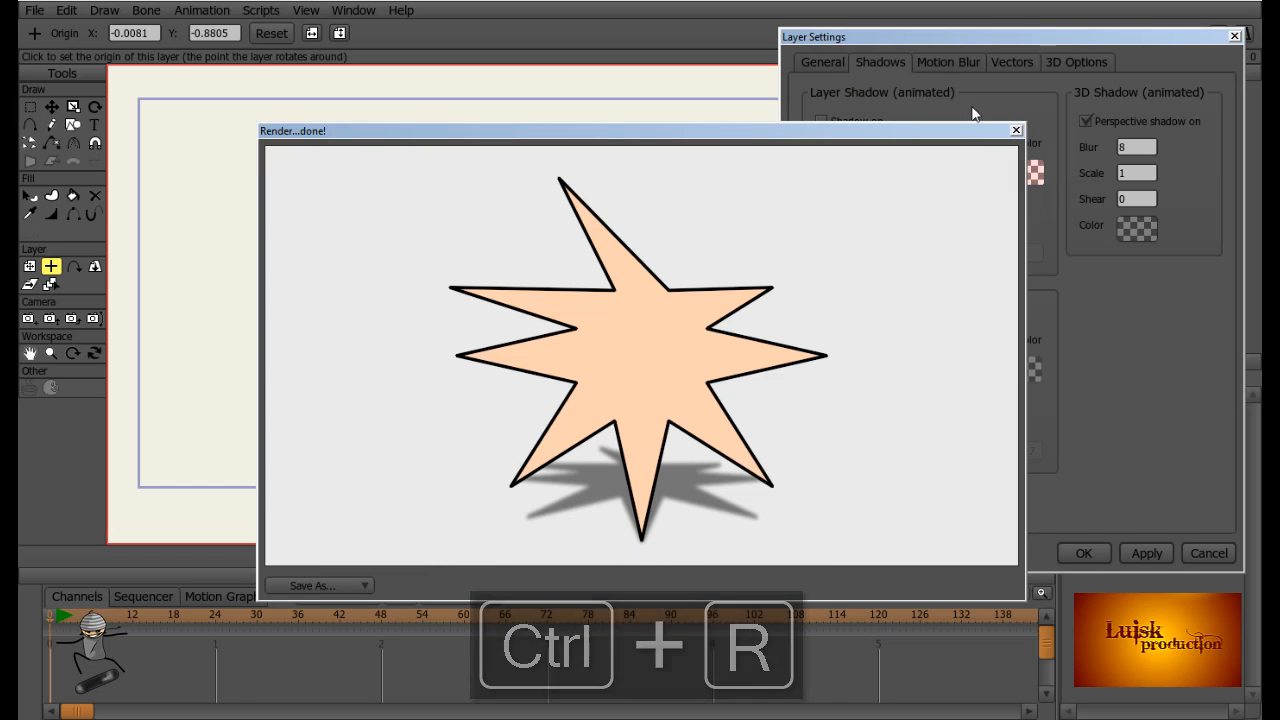
pyautogui.click(1016, 131)
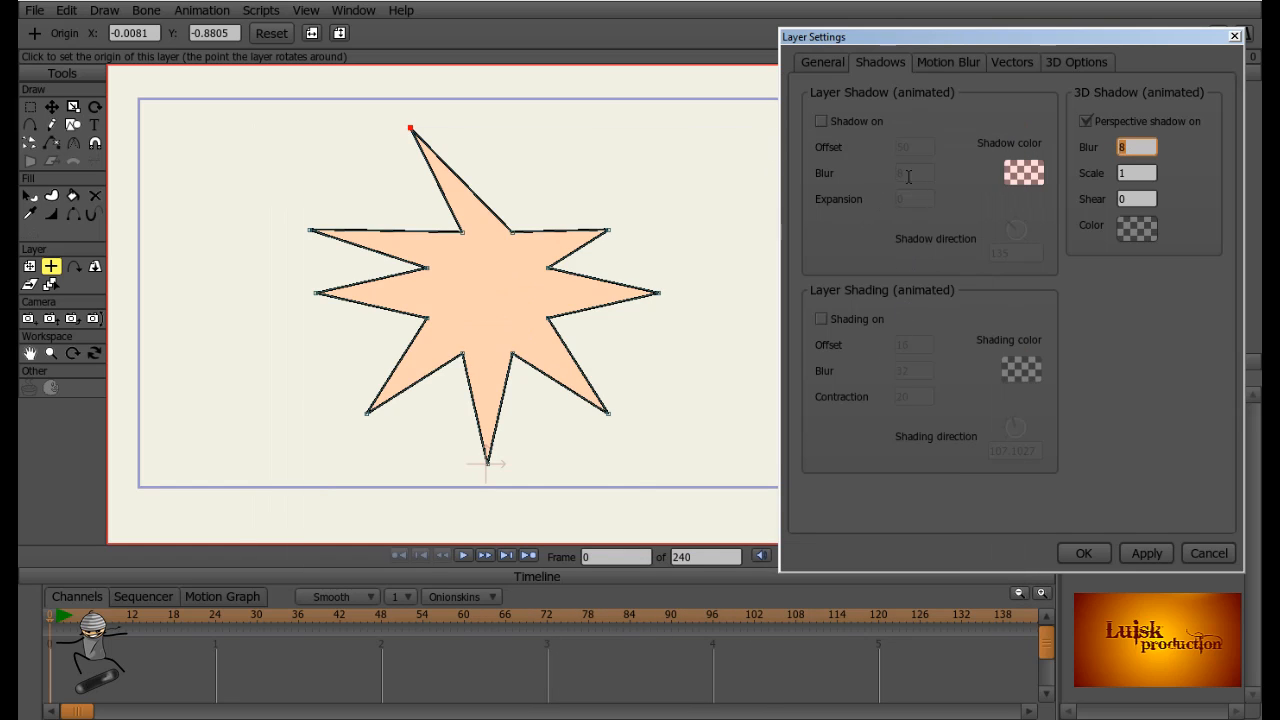
# - Set the perspective shadow's scale to 2, apply it and preview the star in a test render
pyautogui.click(1133, 175)
pyautogui.write('2')
pyautogui.click(1162, 551)
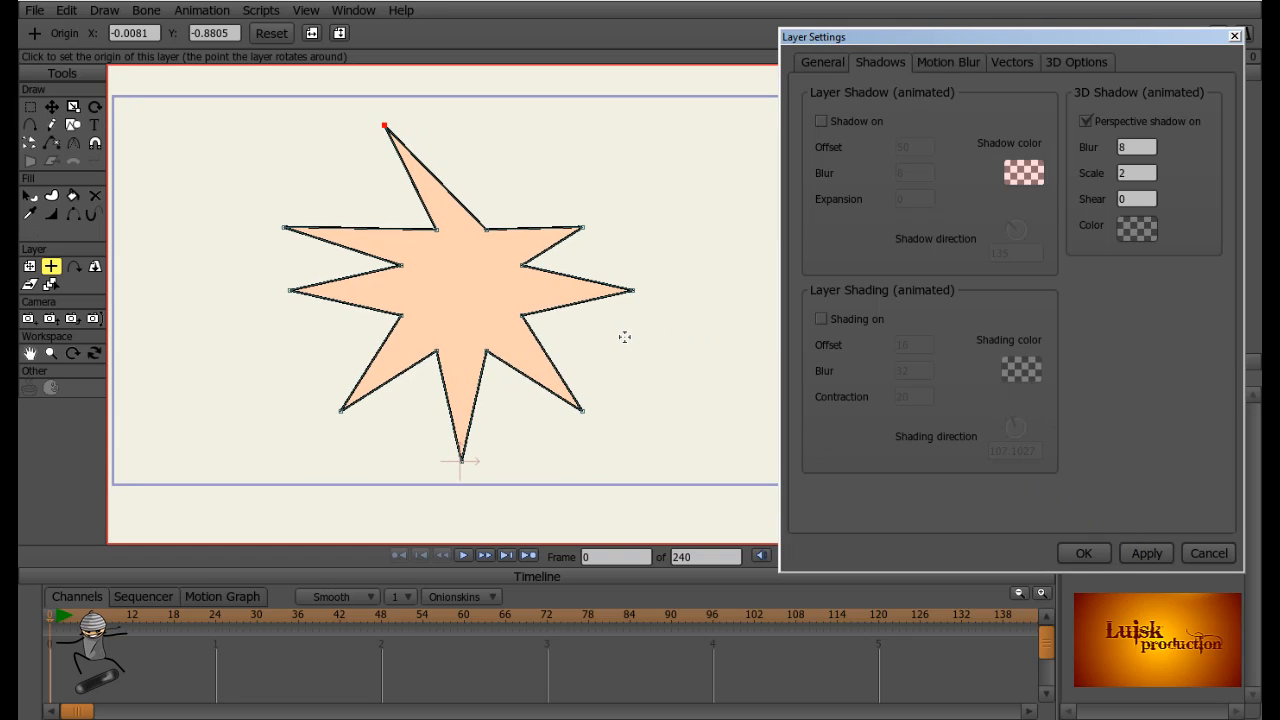
pyautogui.hotkey('ctrl', 'r')
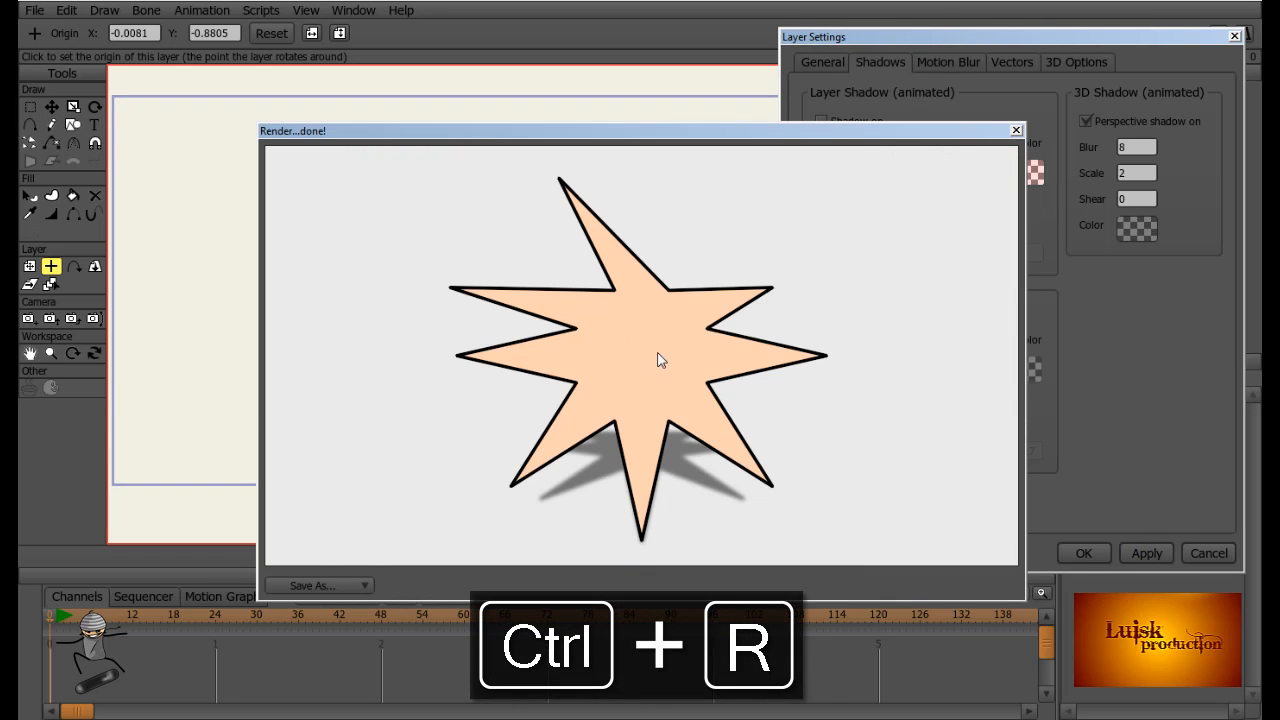
pyautogui.click(1015, 131)
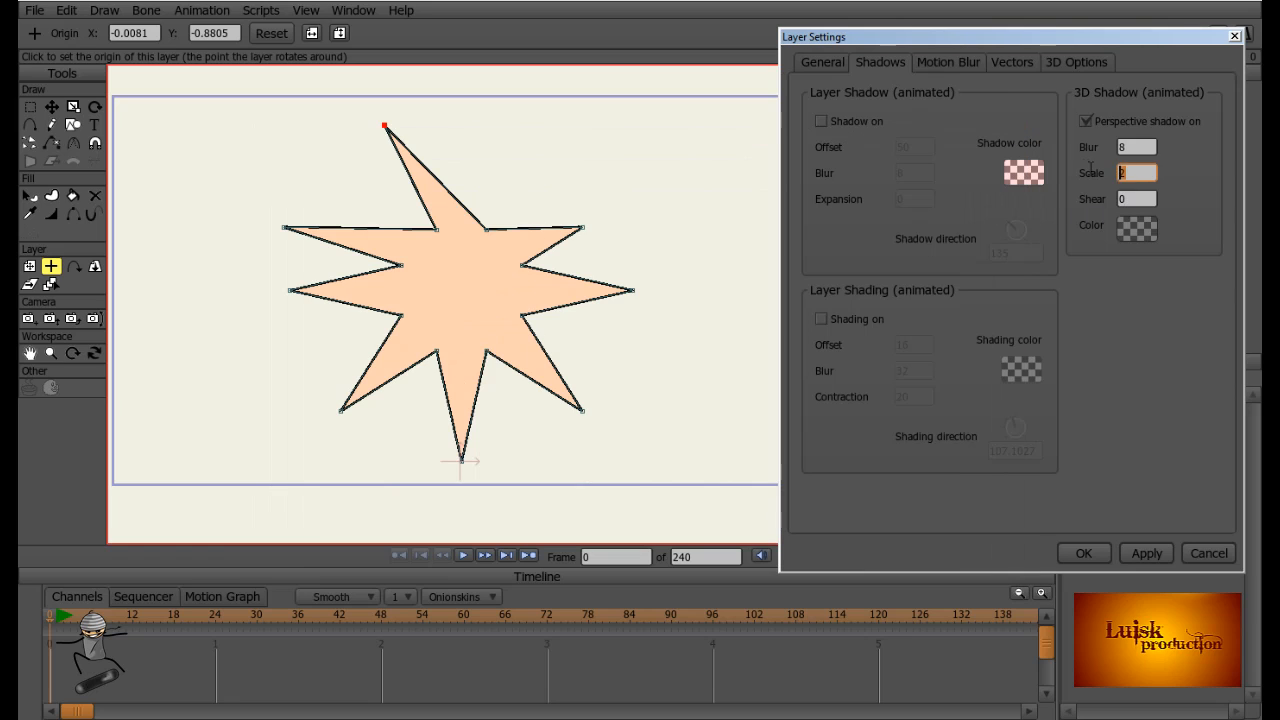
# - Set the perspective shadow's scale to 1 and its shear to 1, accept the layer settings and preview the frame in a test render
pyautogui.write('1')
pyautogui.press('Tab')
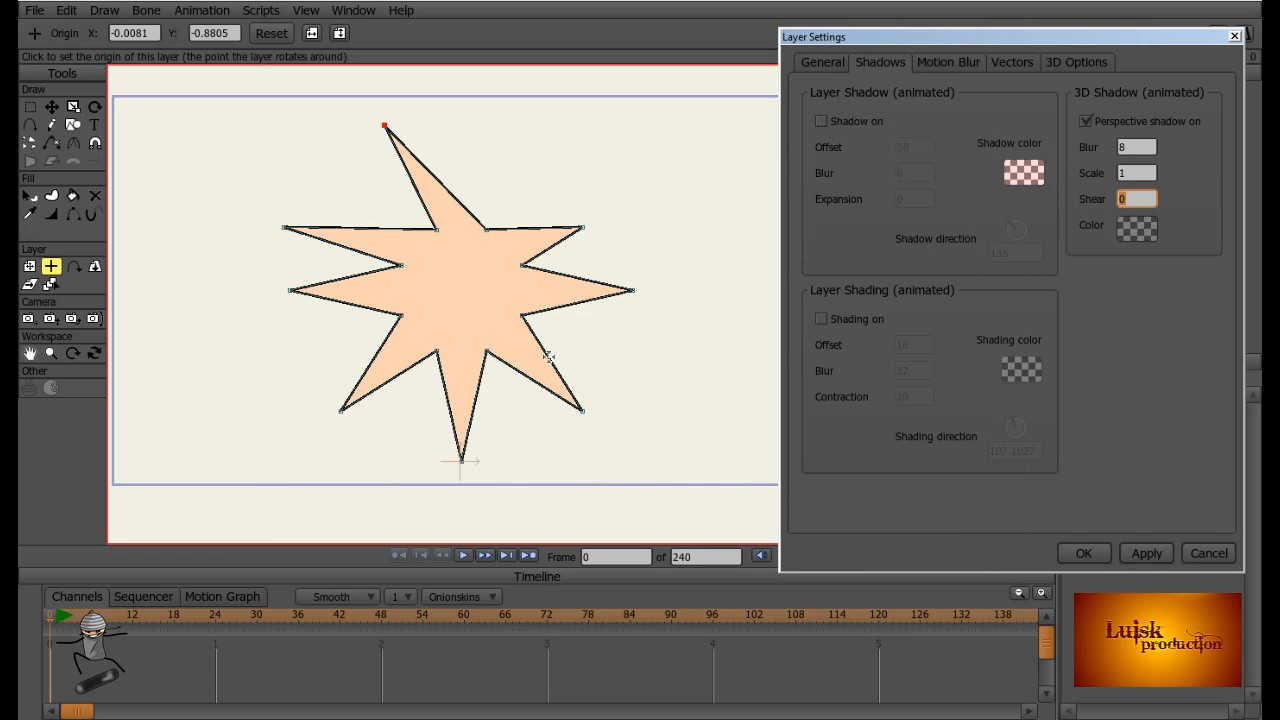
pyautogui.scroll(-3, 548, 357)
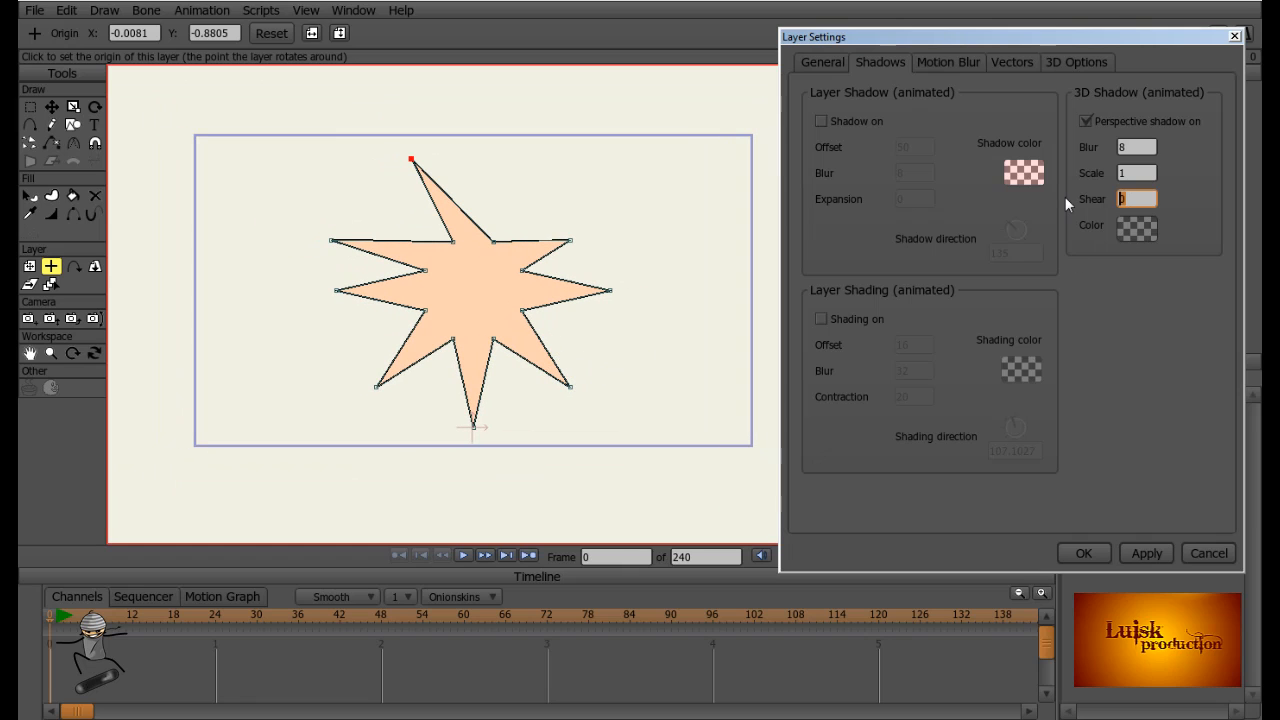
pyautogui.write('1')
pyautogui.press('Return')
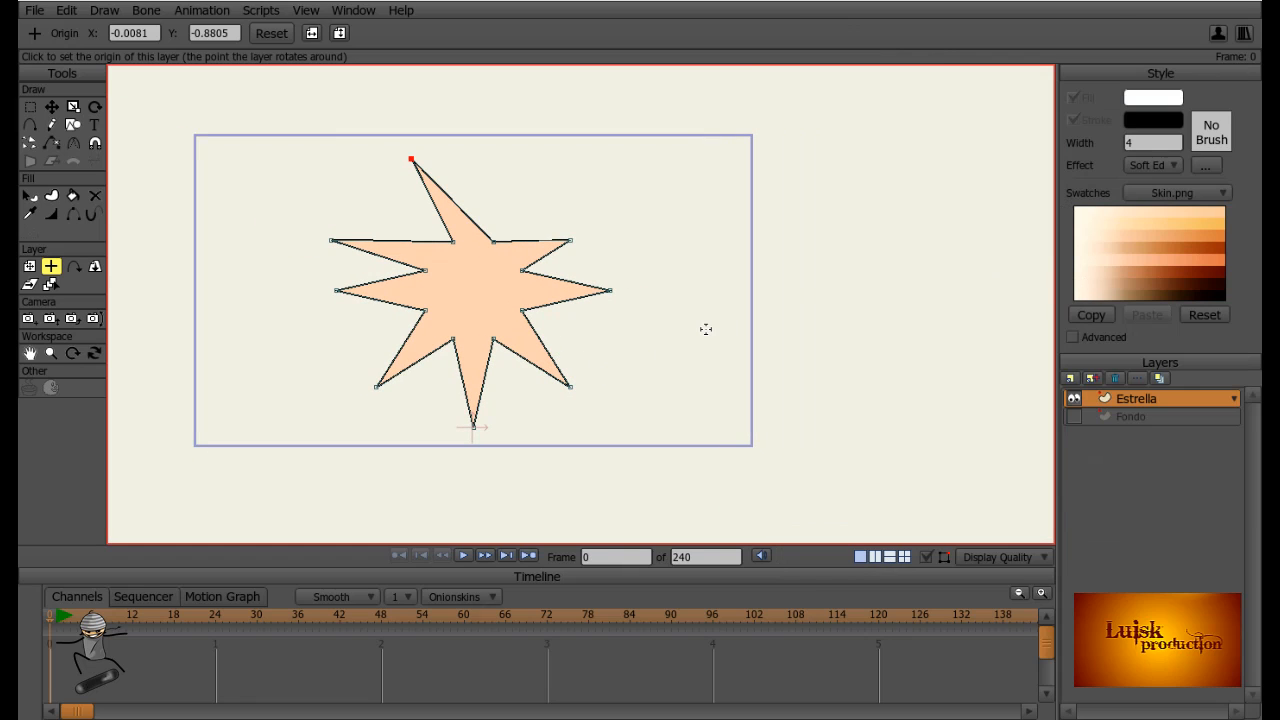
pyautogui.hotkey('ctrl', 'r')
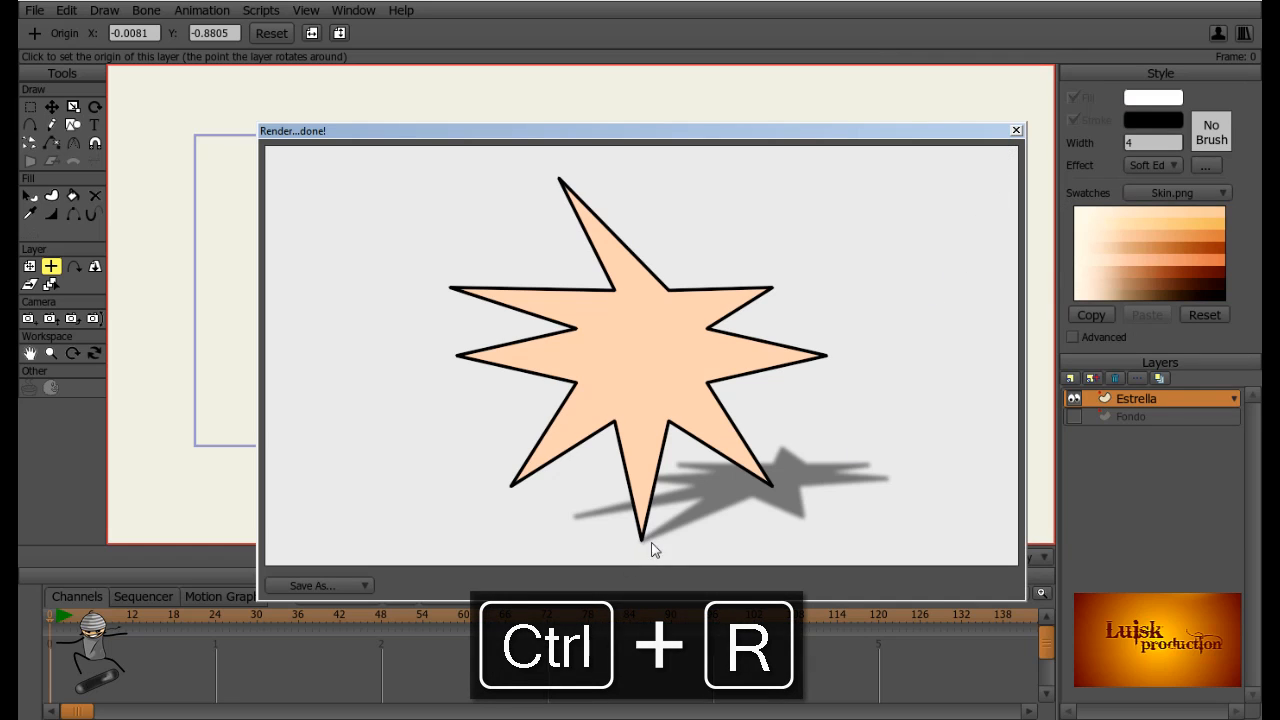
pyautogui.click(1016, 131)
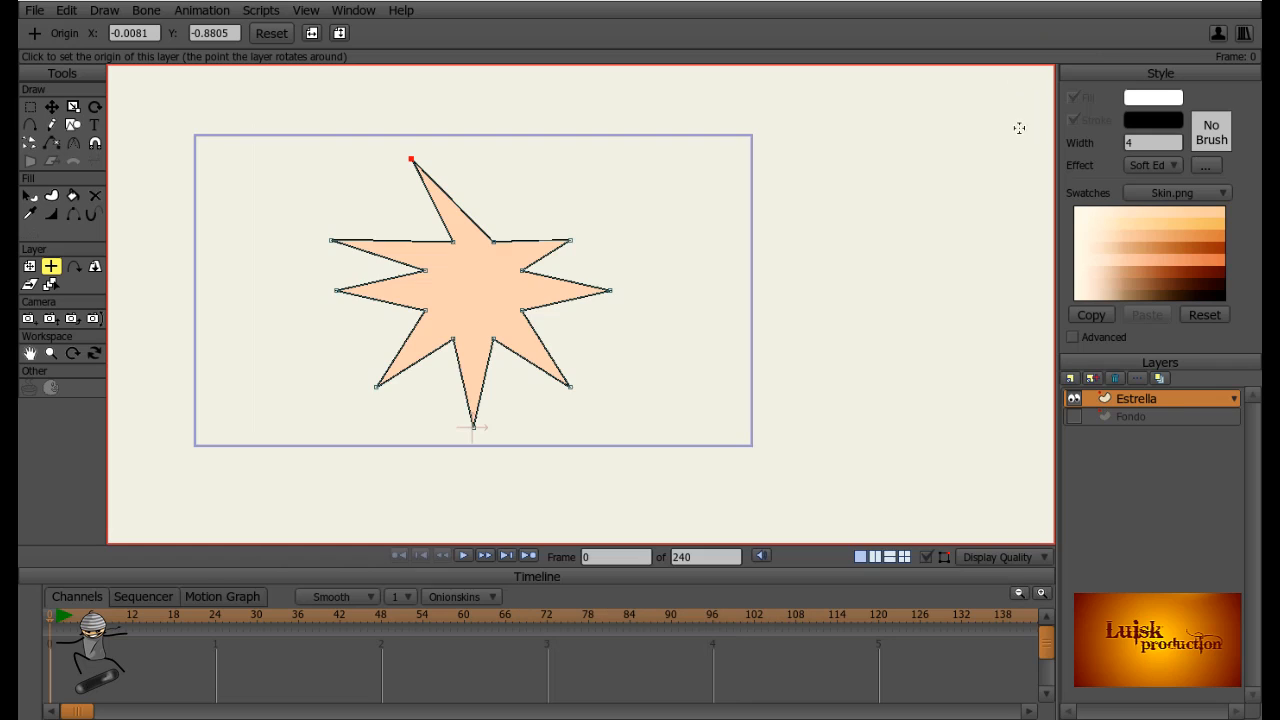
# - Reopen the Estrella layer's shadow settings, set the perspective shadow's shear to -1, apply it and preview the frame in a test render
pyautogui.doubleClick(1154, 402)
pyautogui.click(1016, 62)
pyautogui.click(948, 62)
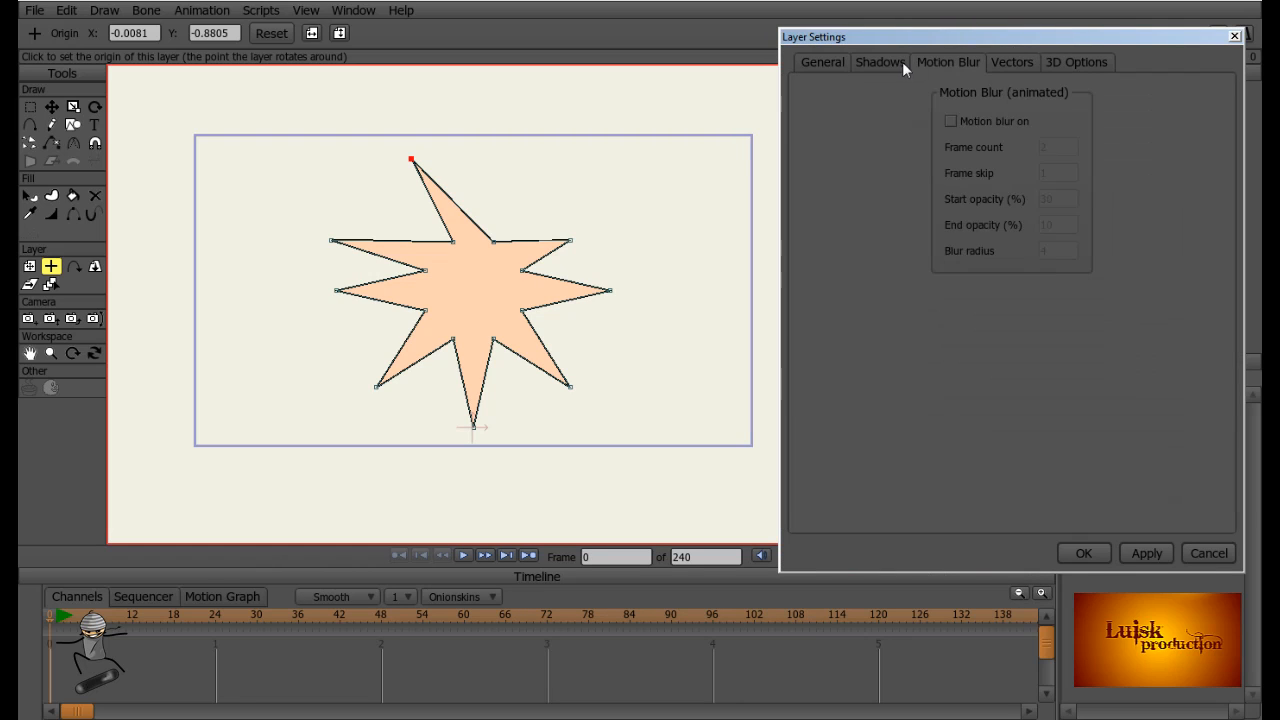
pyautogui.click(900, 62)
pyautogui.click(1140, 199)
pyautogui.write('-1')
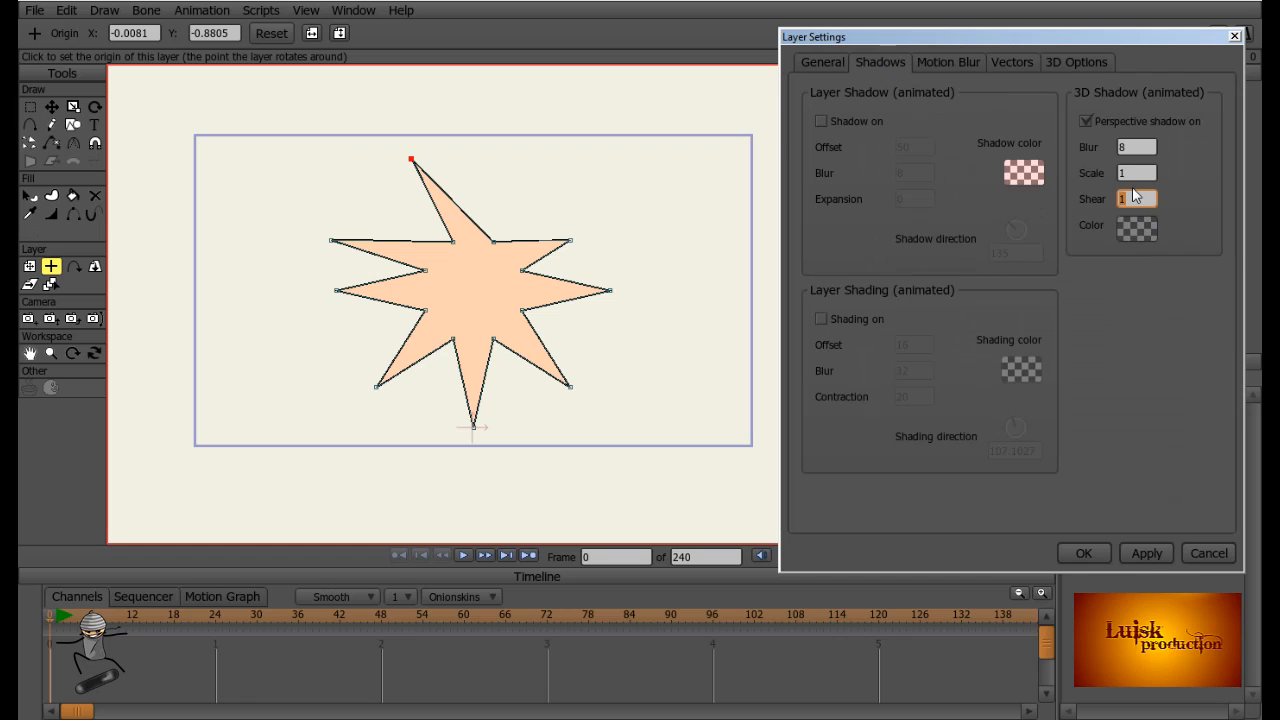
pyautogui.click(1148, 552)
pyautogui.hotkey('ctrl', 'r')
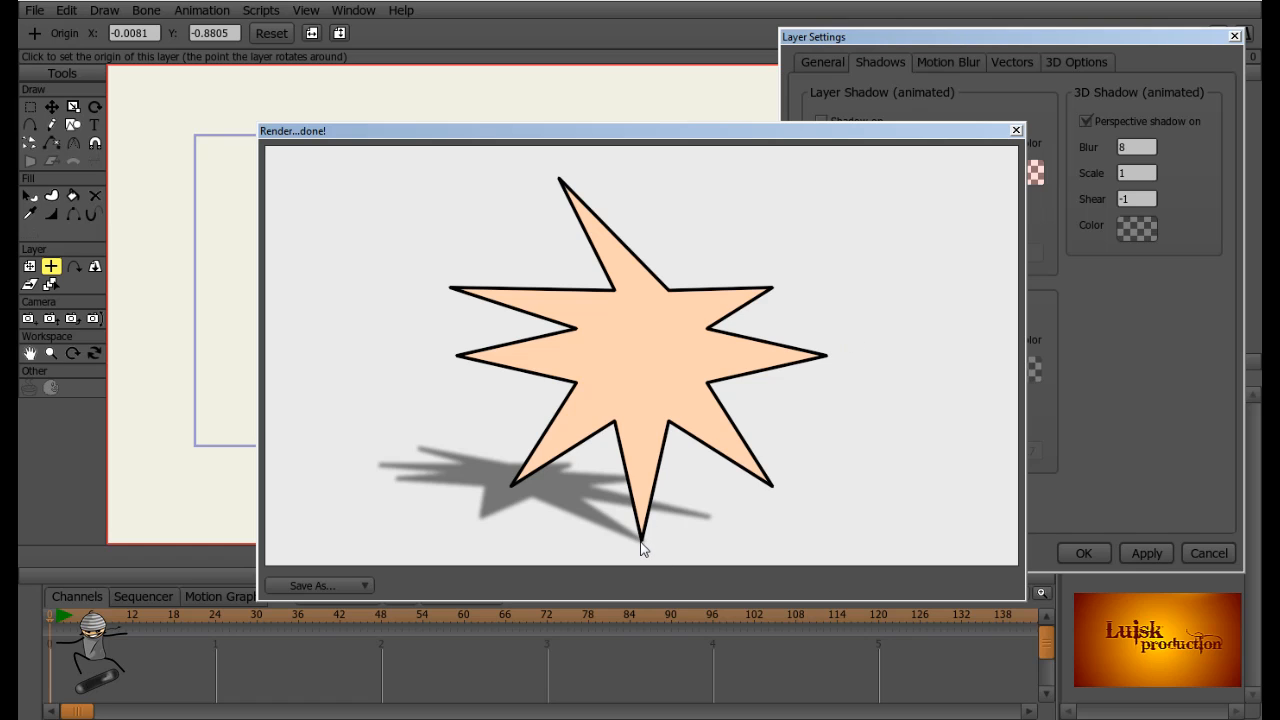
pyautogui.click(1016, 131)
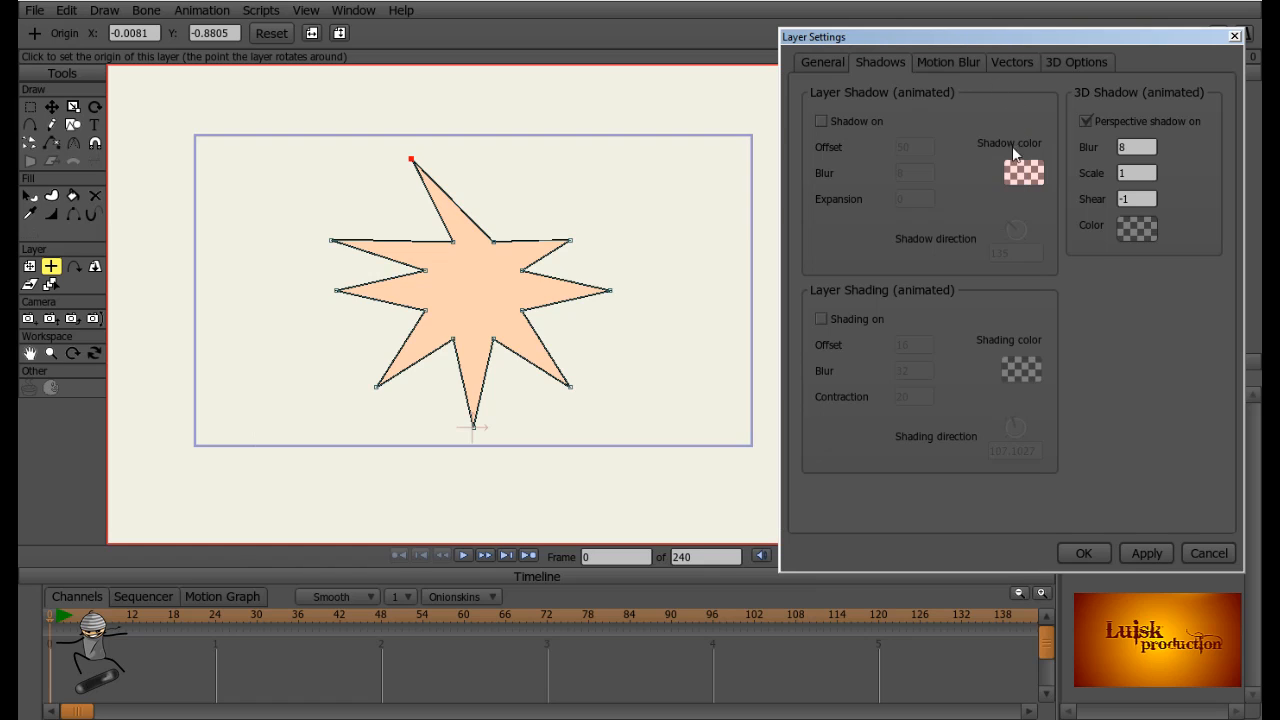
# - Turn off the perspective shadow and open the layer's motion blur settings
pyautogui.click(1090, 121)
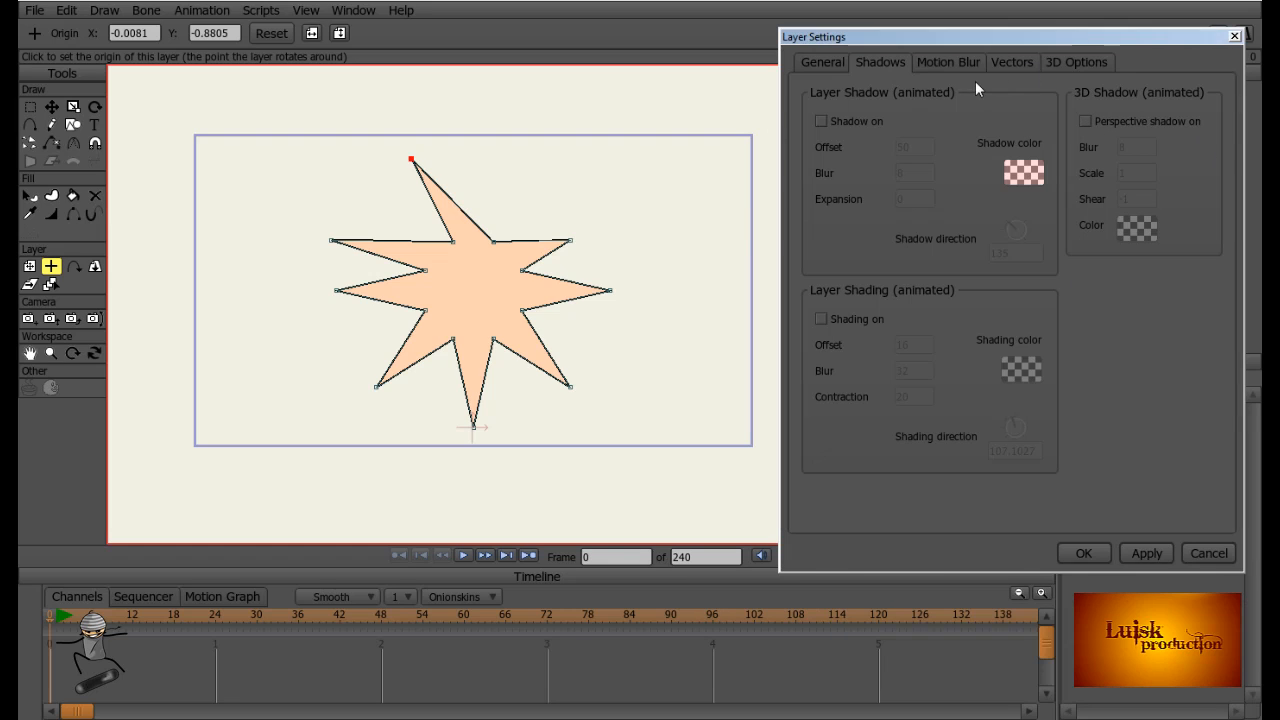
pyautogui.click(944, 63)
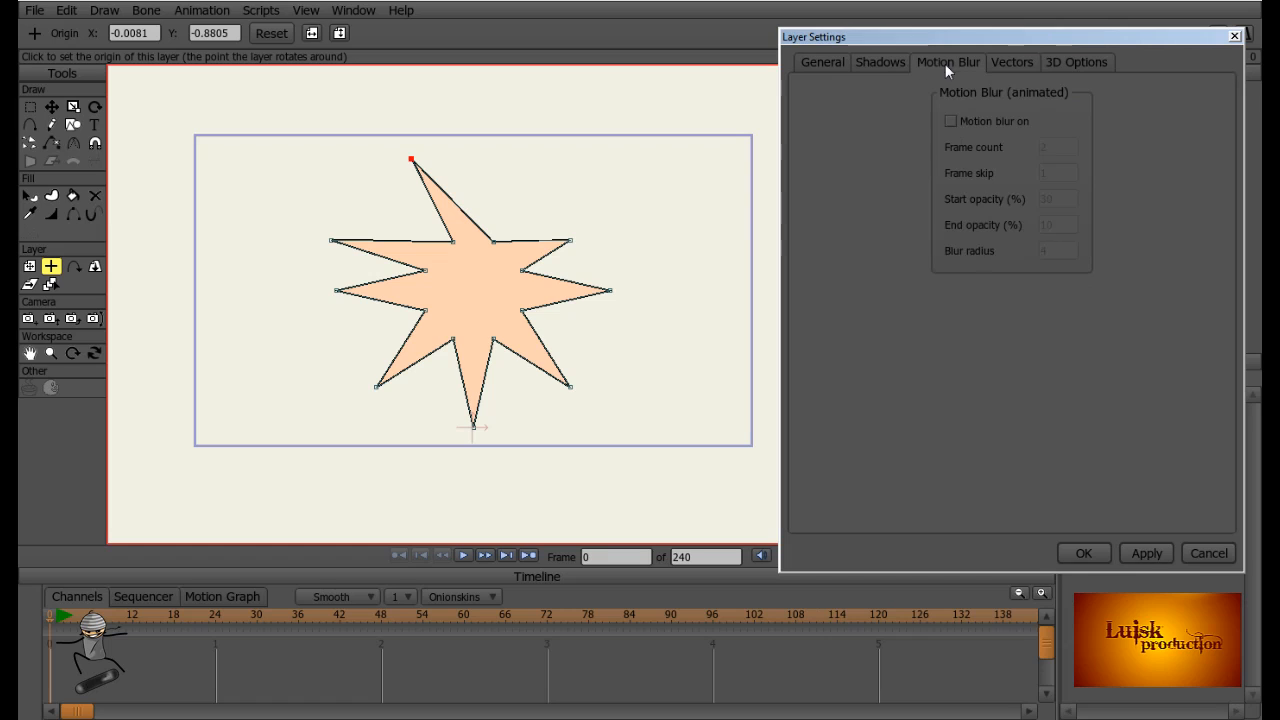
# - Animate the whole star sliding across the camera frame, from the left edge at frame 0 to the right edge at frame 24
pyautogui.click(951, 121)
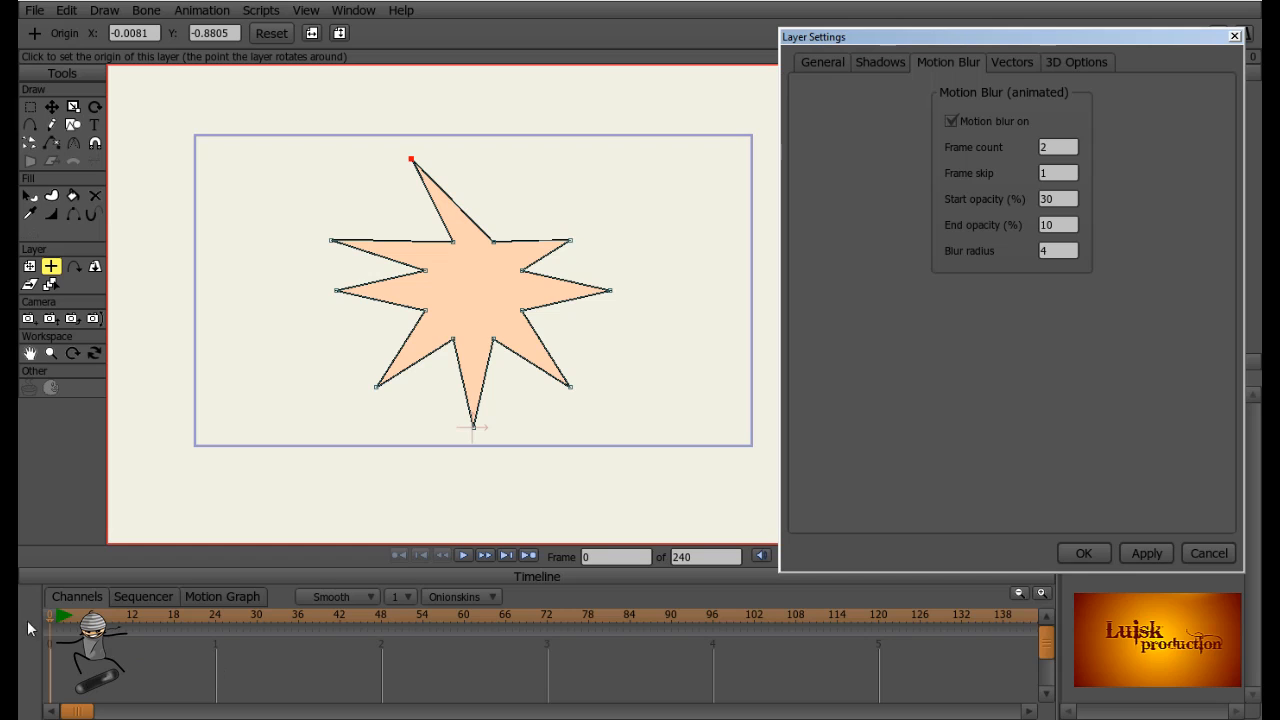
pyautogui.click(51, 106)
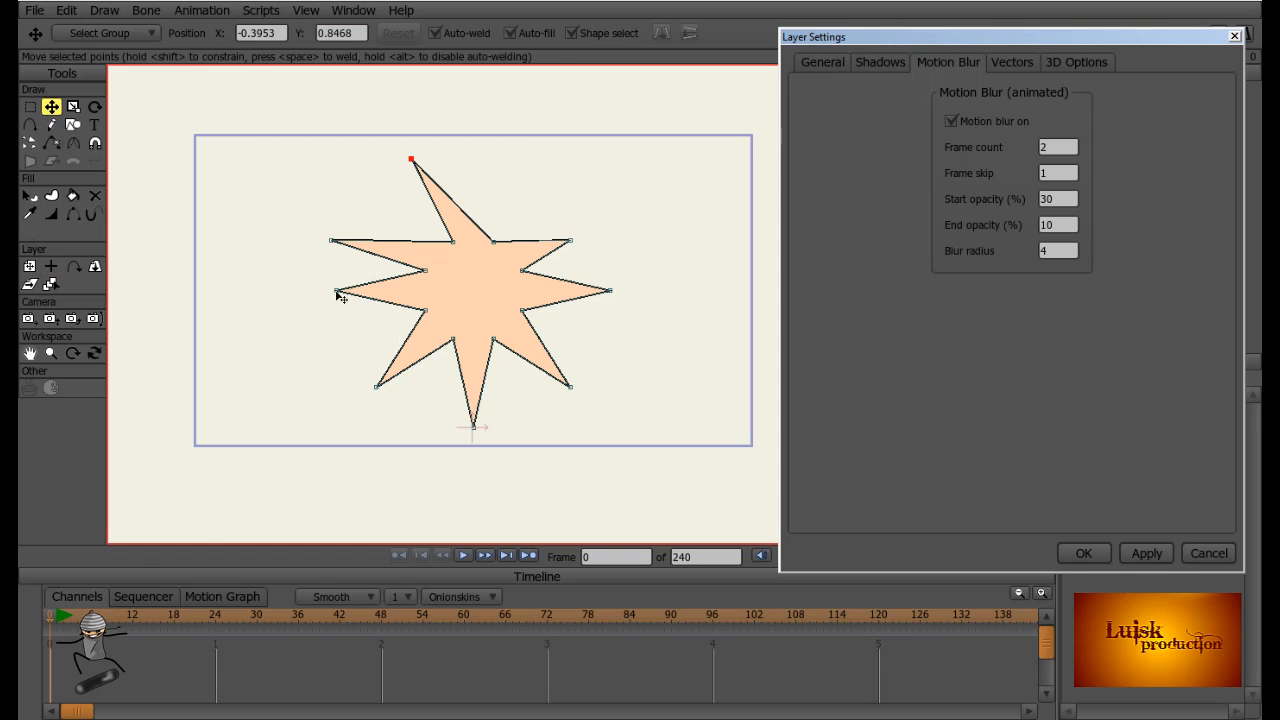
pyautogui.scroll(-1, 490, 328)
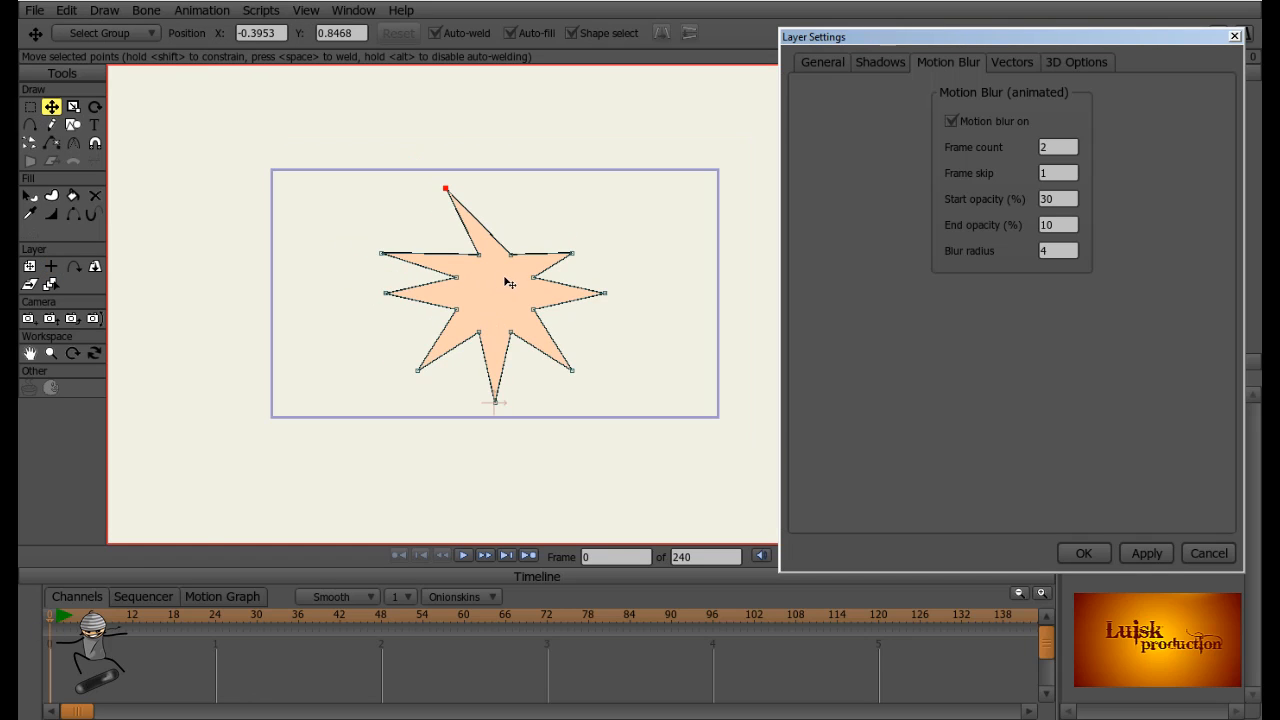
pyautogui.moveTo(506, 280); pyautogui.dragTo(394, 286)
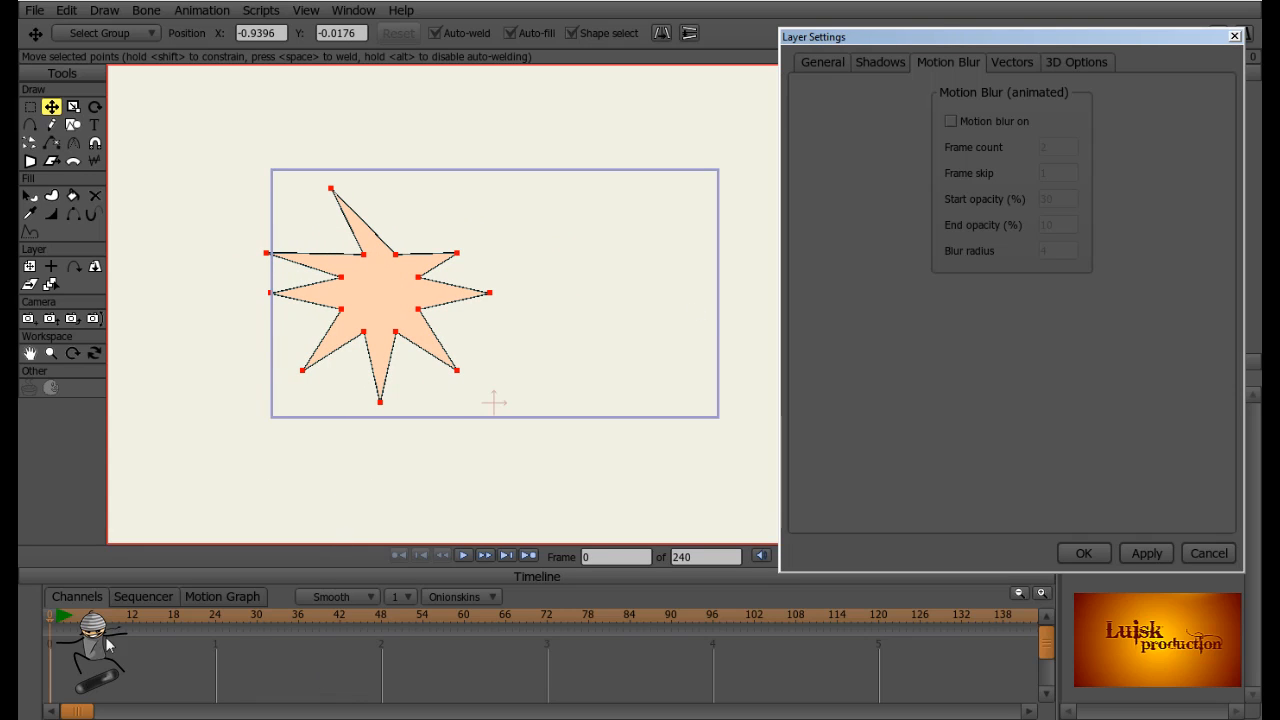
pyautogui.click(214, 617)
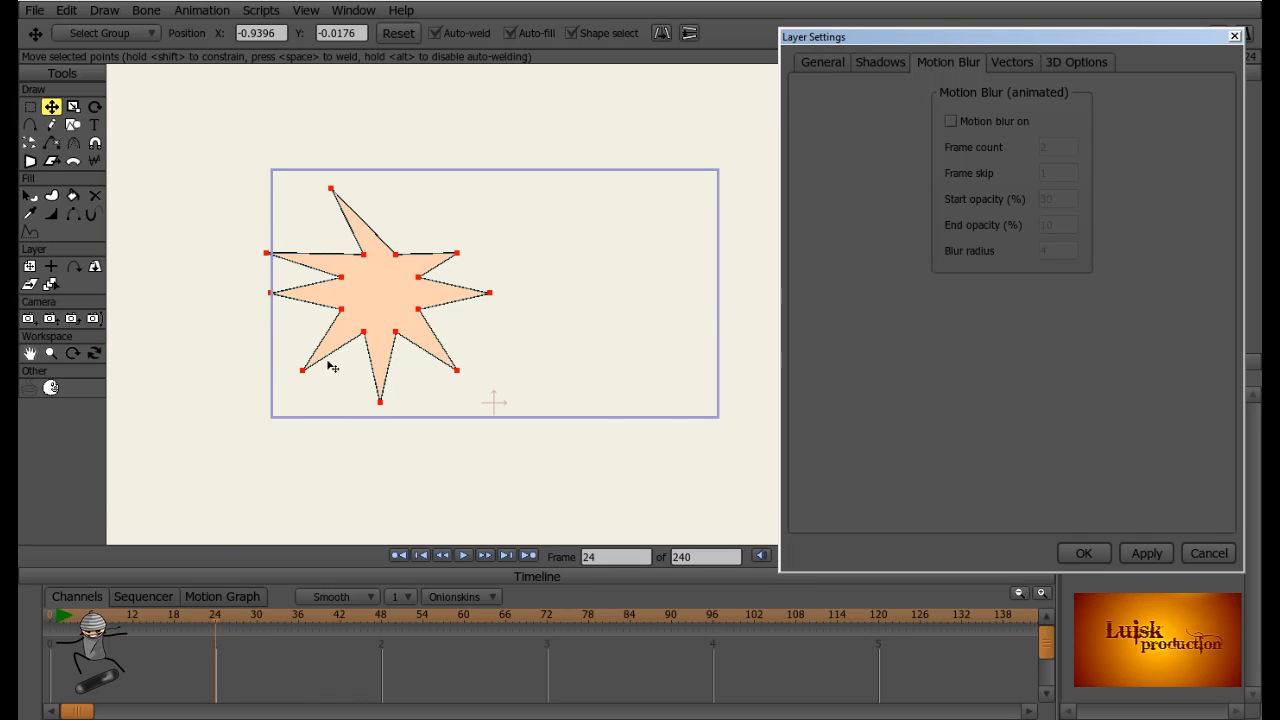
pyautogui.moveTo(354, 318); pyautogui.dragTo(611, 314)
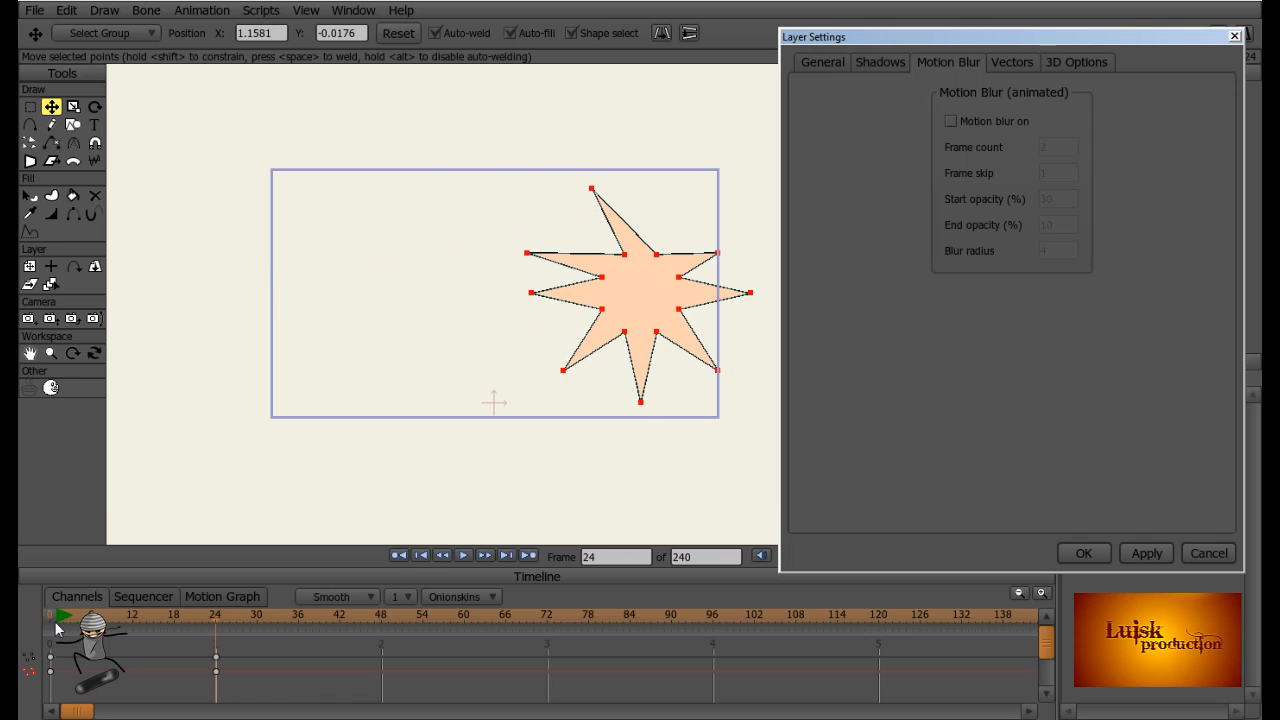
# - Scrub the star's first frames, try turning on motion blur, and preview frame 12 in a test render
pyautogui.moveTo(58, 618)
pyautogui.mouseDown()
pyautogui.moveTo(225, 618)
pyautogui.moveTo(52, 618)
pyautogui.mouseUp()
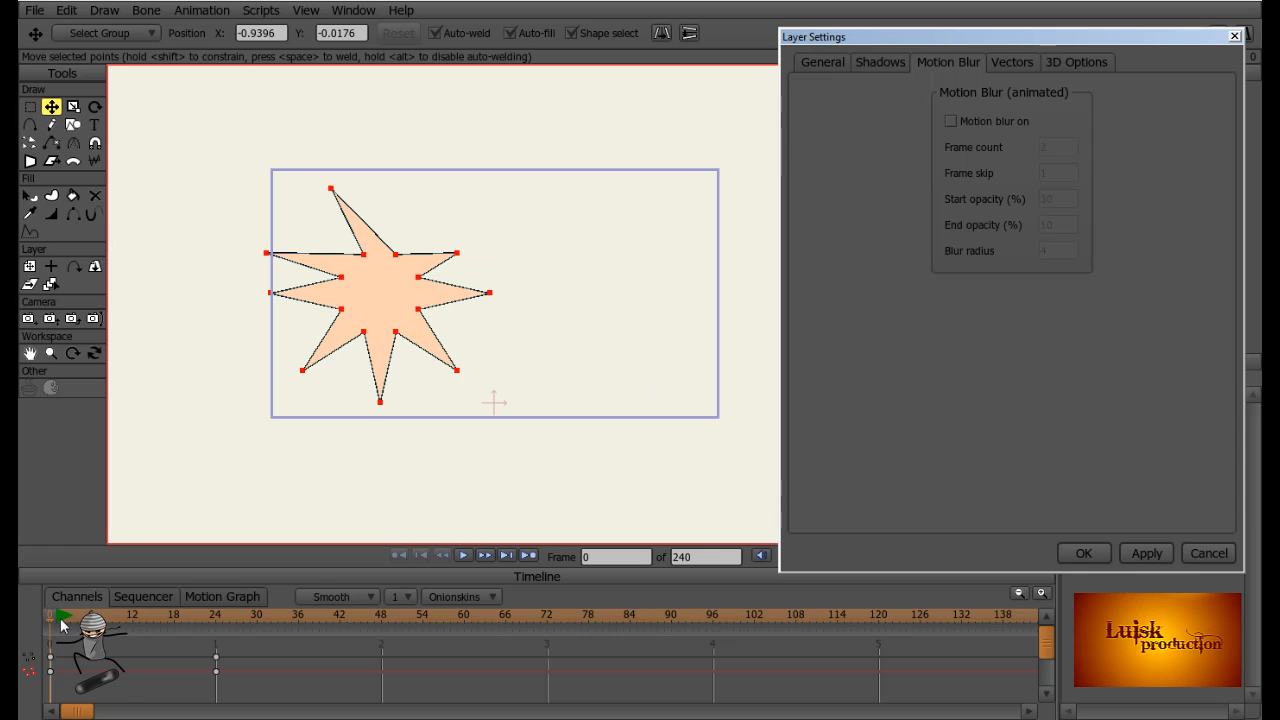
pyautogui.click(57, 619)
pyautogui.moveTo(57, 619)
pyautogui.mouseDown()
pyautogui.moveTo(147, 618)
pyautogui.moveTo(63, 618)
pyautogui.mouseUp()
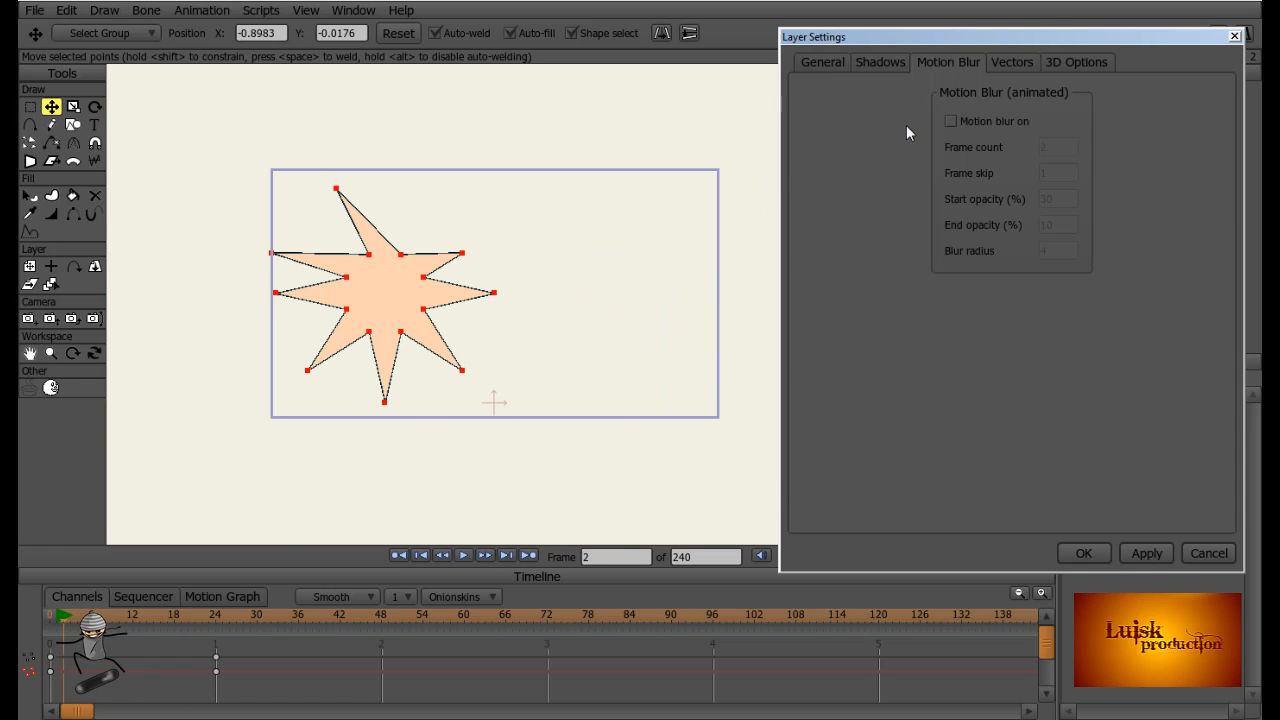
pyautogui.click(982, 123)
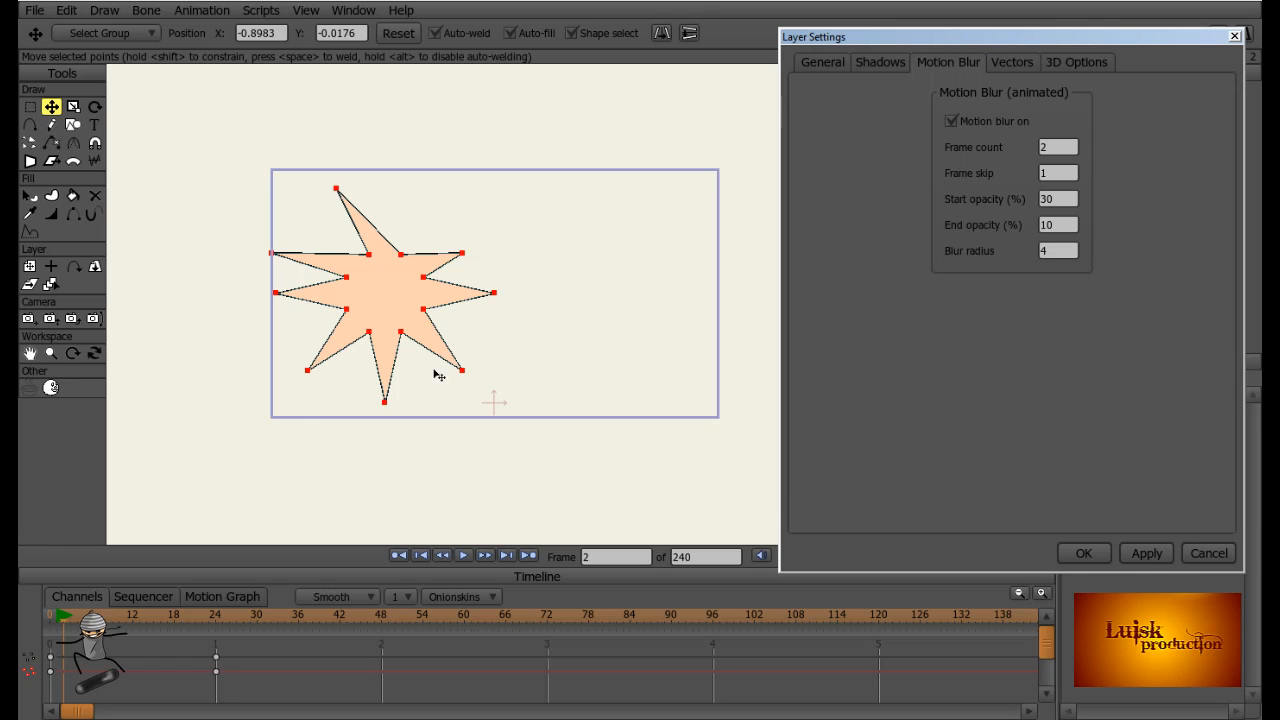
pyautogui.click(130, 614)
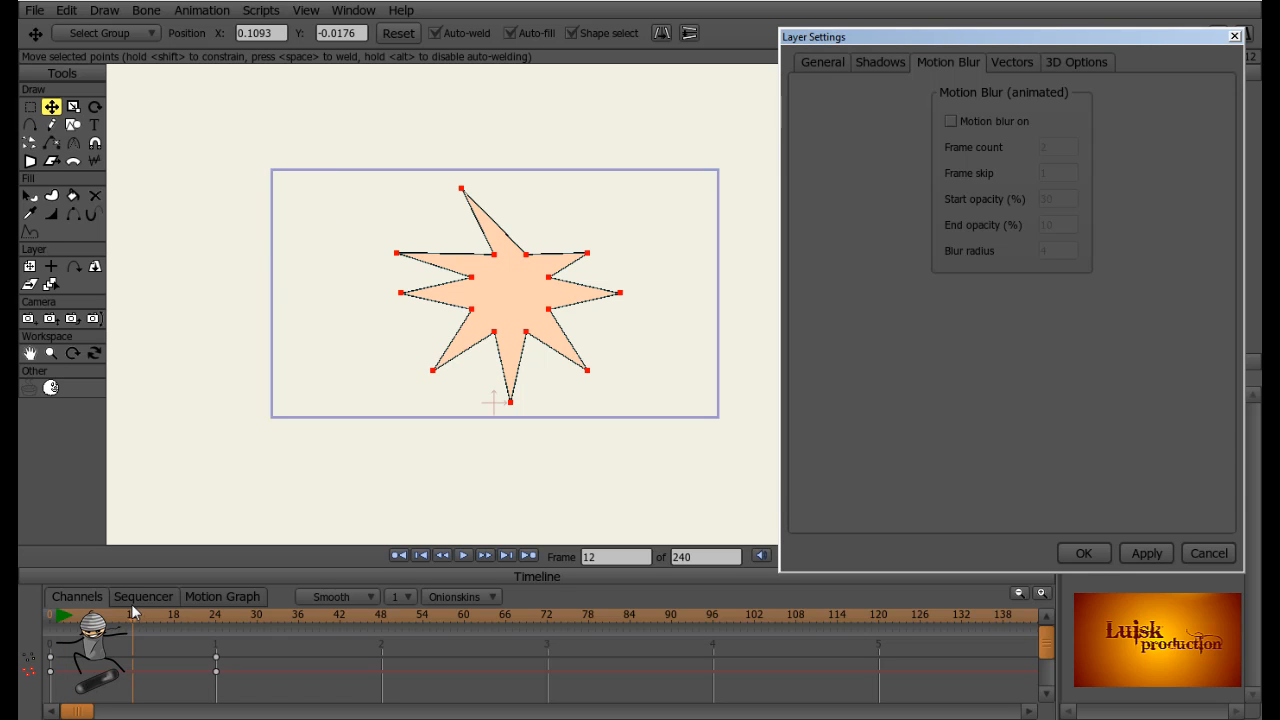
pyautogui.hotkey('ctrl', 'r')
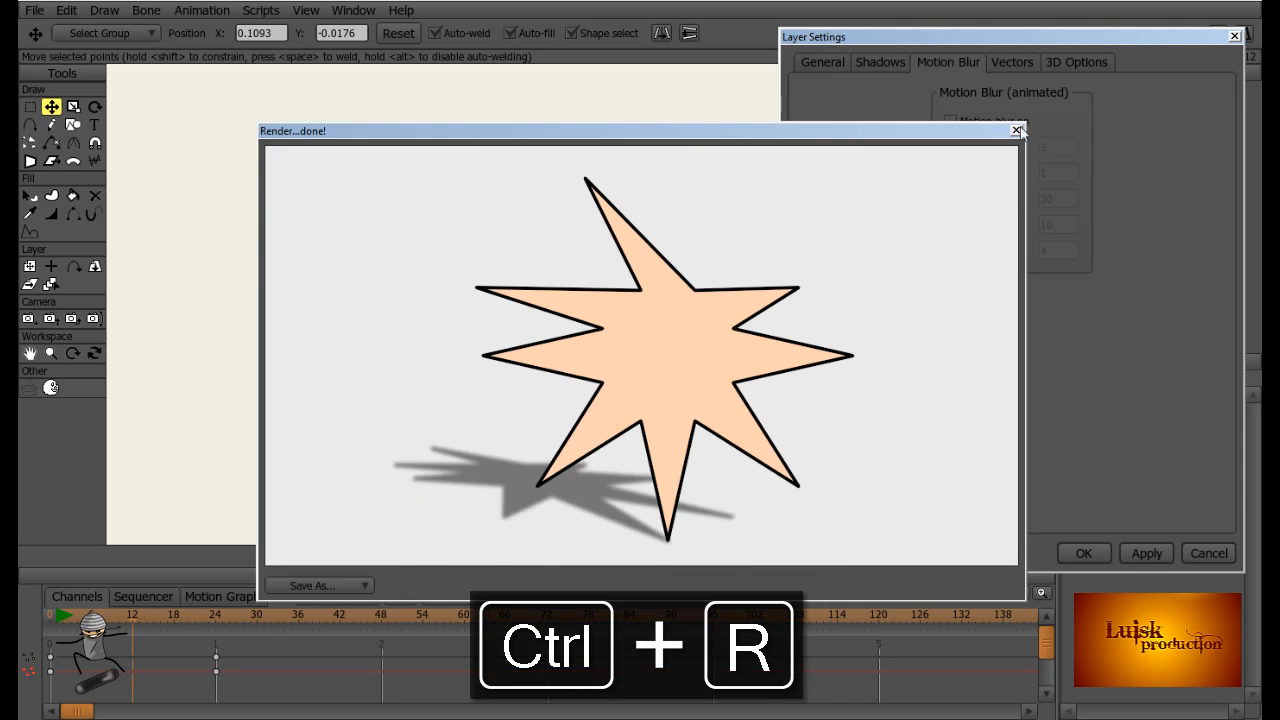
pyautogui.click(1017, 132)
# - Turn on the layer's motion blur, turn off its perspective shadow, and preview frame 12 in a test render
pyautogui.click(951, 121)
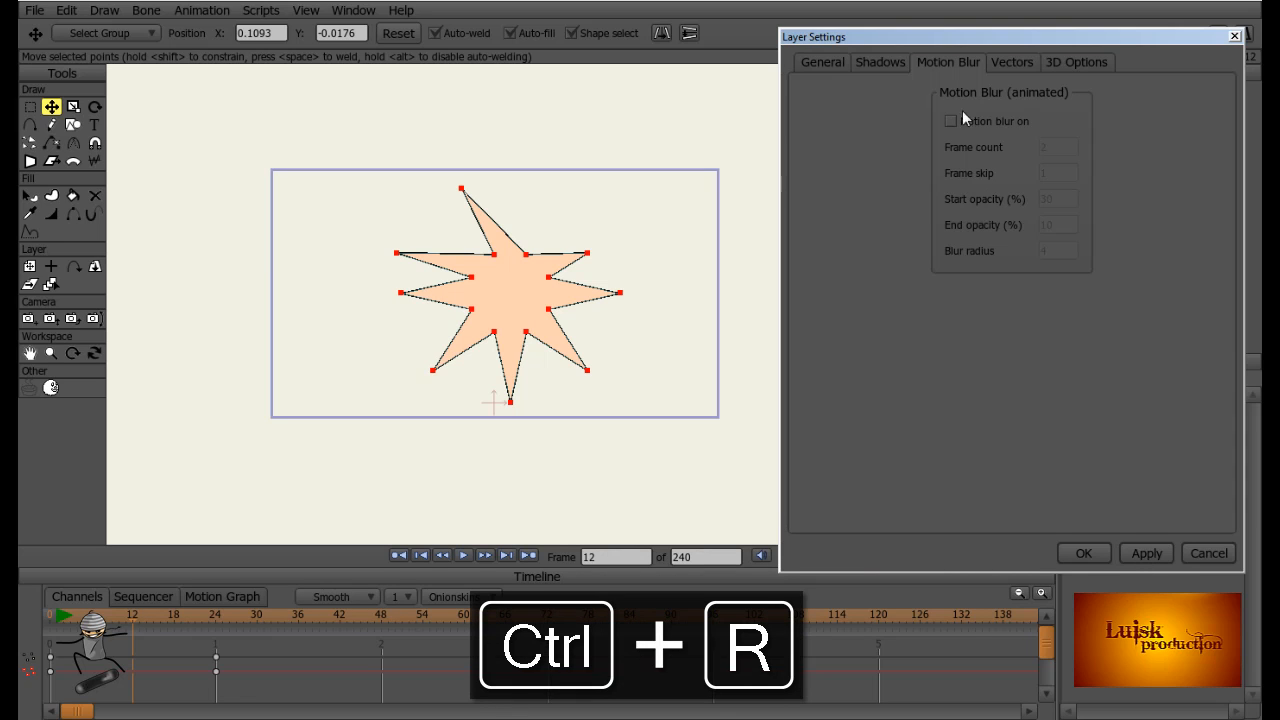
pyautogui.click(884, 57)
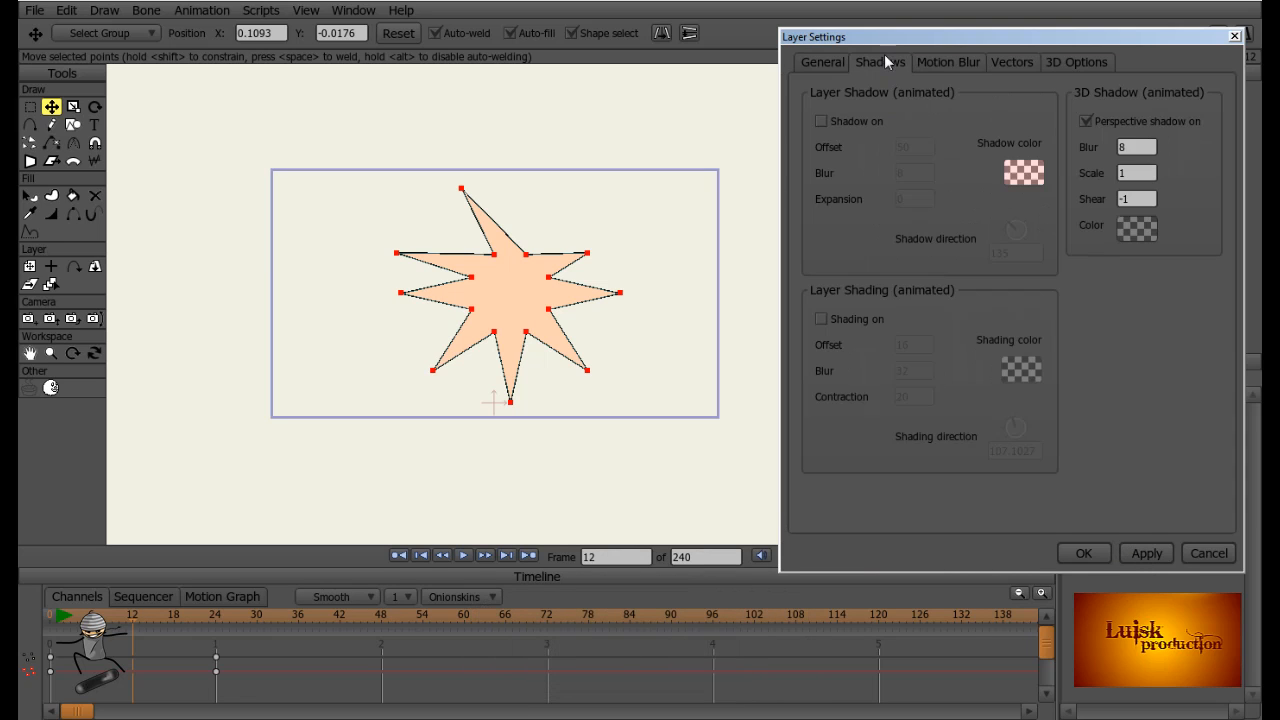
pyautogui.click(1137, 133)
pyautogui.click(955, 63)
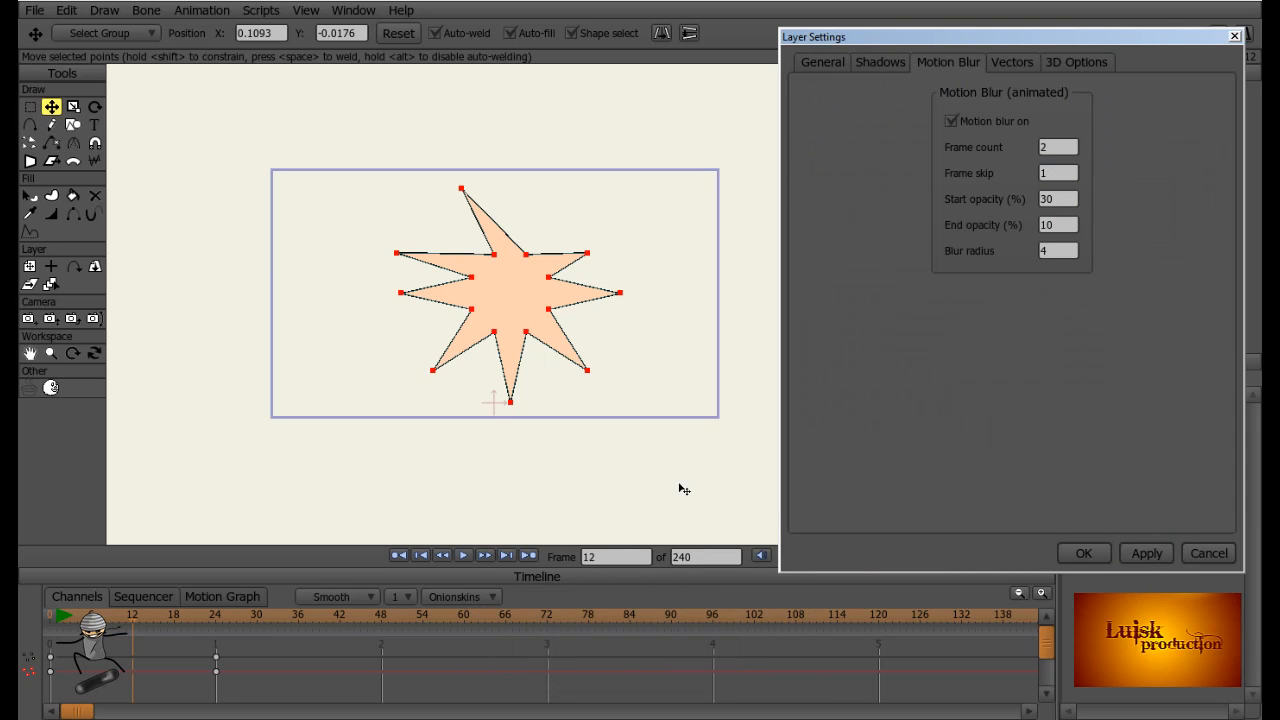
pyautogui.hotkey('ctrl', 'r')
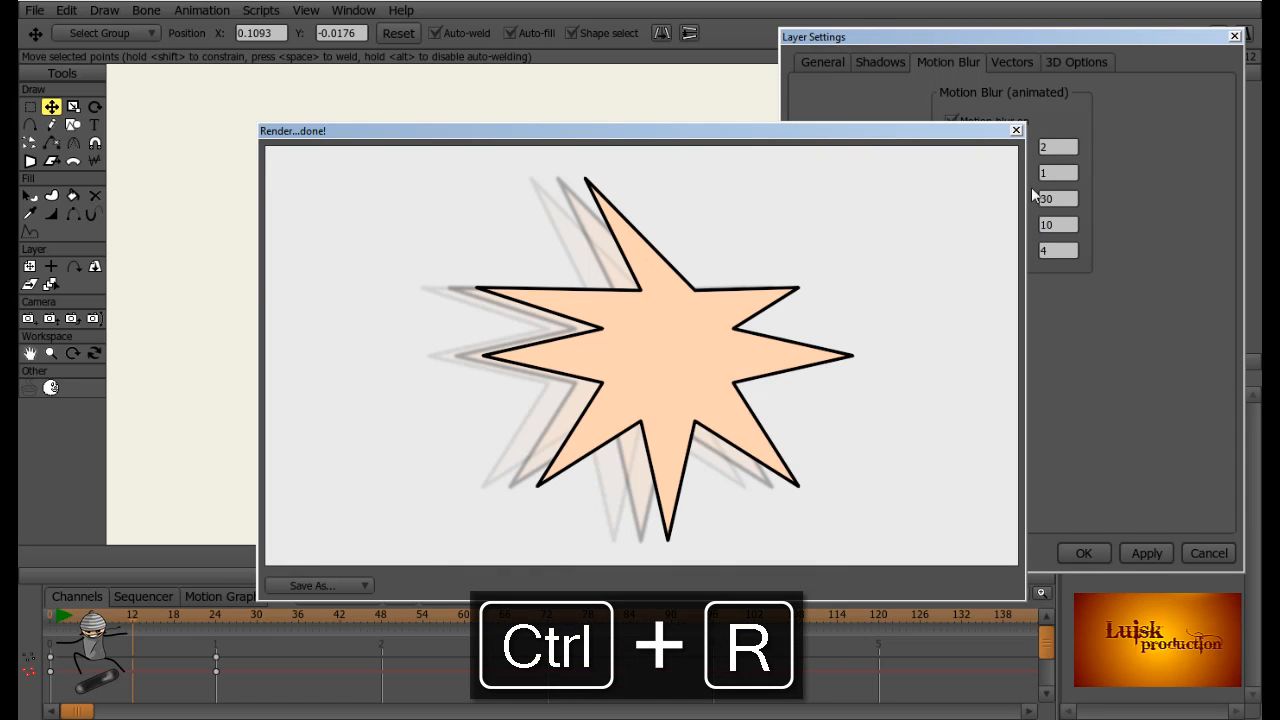
pyautogui.click(1017, 131)
# - Speed up the star's slide by moving its end keyframes to about frame 11, and preview frame 6 in a test render
pyautogui.moveTo(132, 616)
pyautogui.mouseDown()
pyautogui.moveTo(85, 616)
pyautogui.moveTo(146, 620)
pyautogui.moveTo(86, 620)
pyautogui.moveTo(134, 631)
pyautogui.mouseUp()
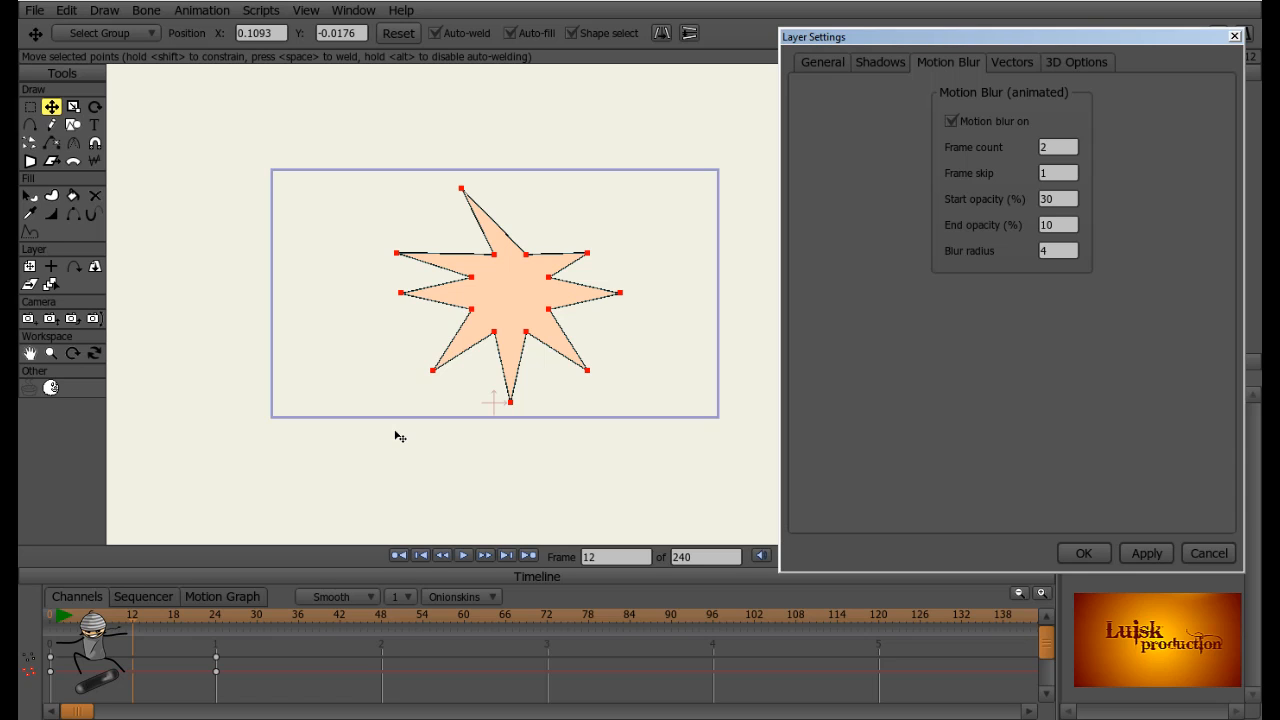
pyautogui.moveTo(243, 688); pyautogui.dragTo(212, 658)
pyautogui.moveTo(214, 658); pyautogui.dragTo(127, 656)
pyautogui.click(56, 619)
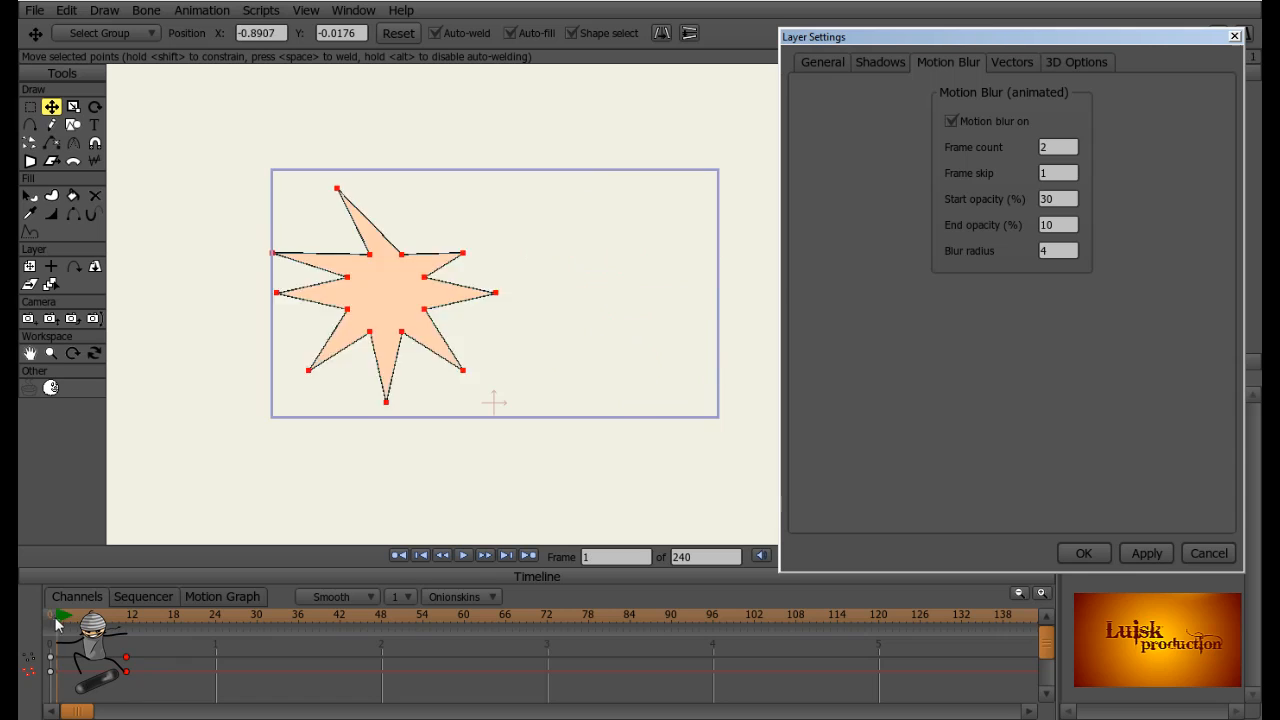
pyautogui.moveTo(56, 622); pyautogui.dragTo(92, 622)
pyautogui.hotkey('ctrl', 'r')
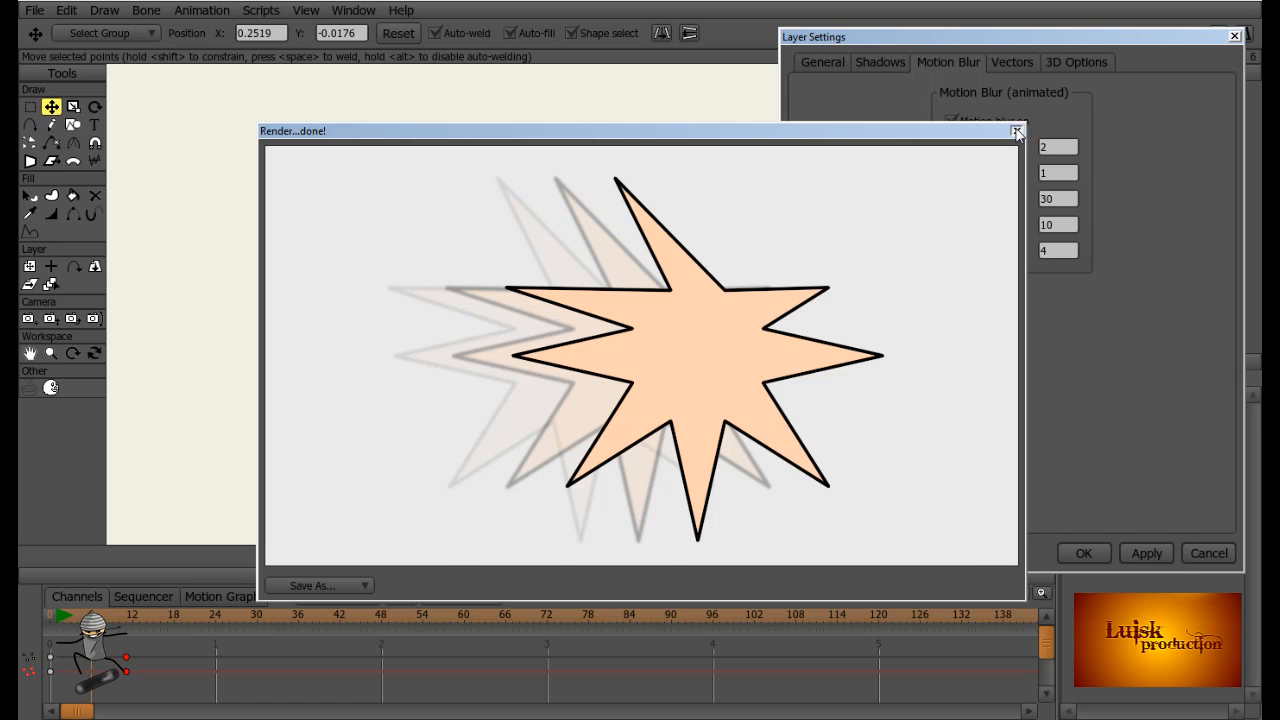
pyautogui.click(1016, 131)
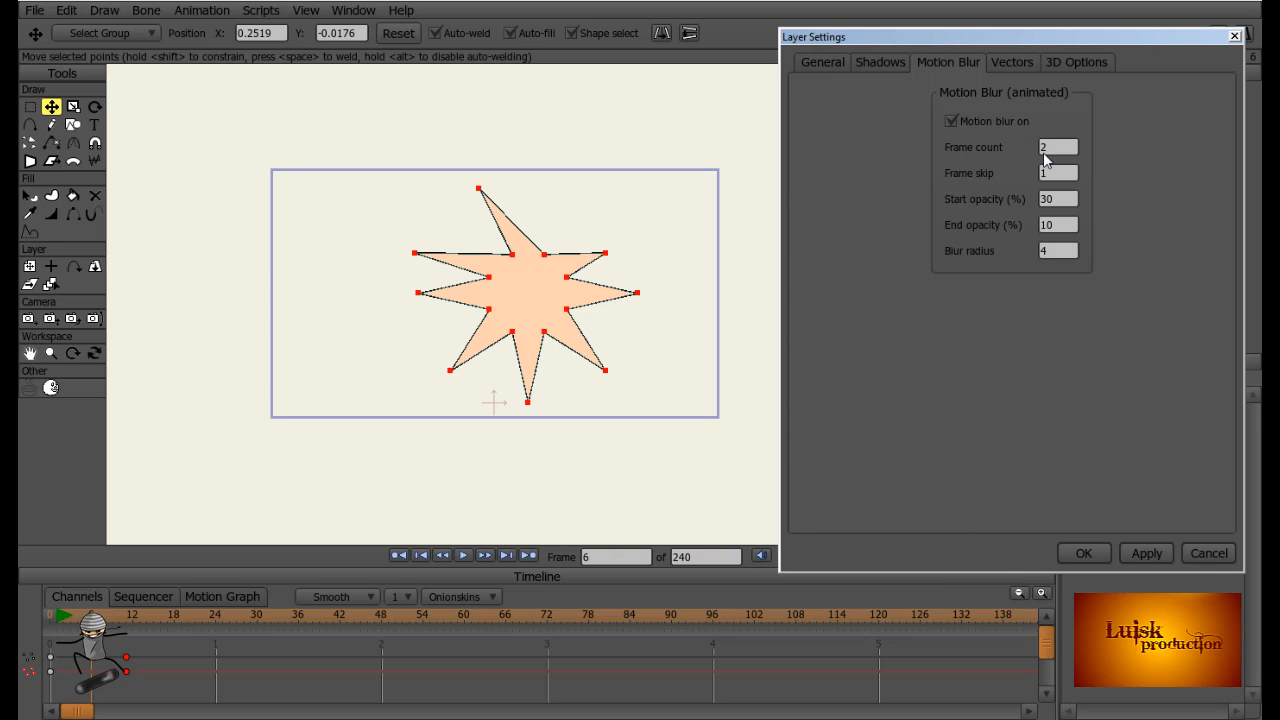
# - Set the motion blur's frame count to 4, apply it and preview the star in a test render
pyautogui.doubleClick(1066, 148)
pyautogui.write('4')
pyautogui.click(1133, 552)
pyautogui.hotkey('ctrl', 'r')
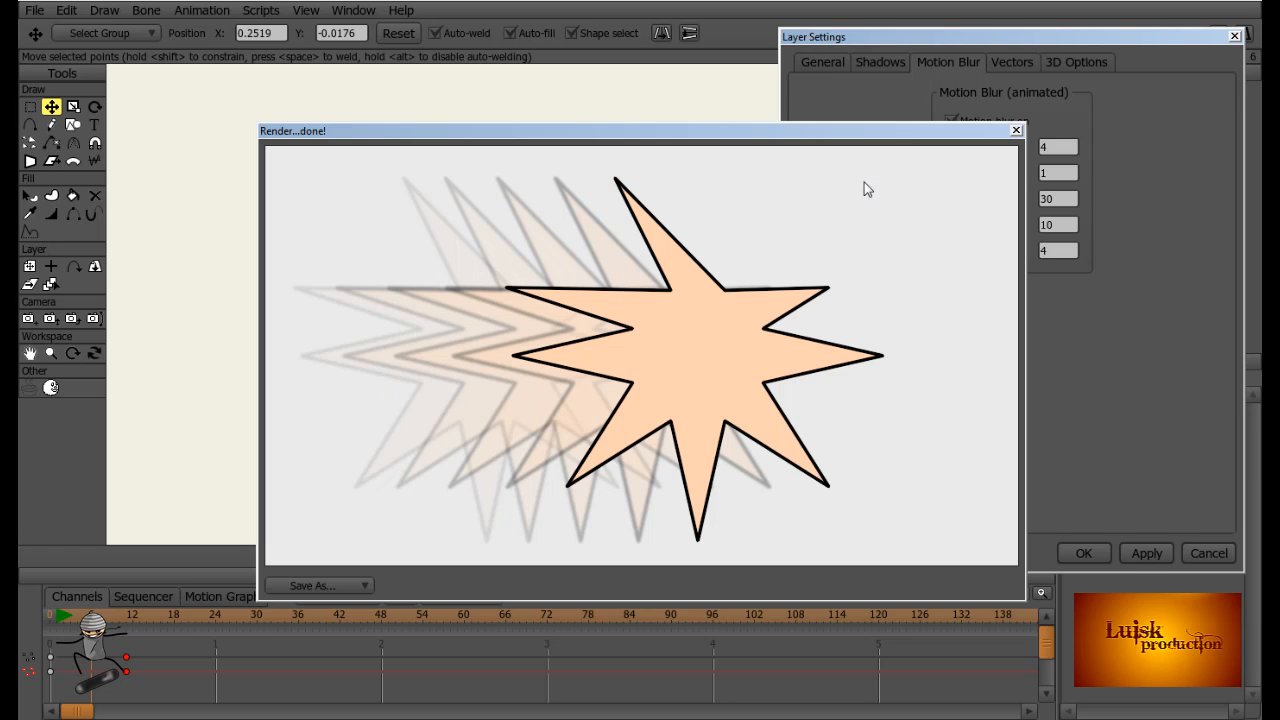
pyautogui.click(1016, 131)
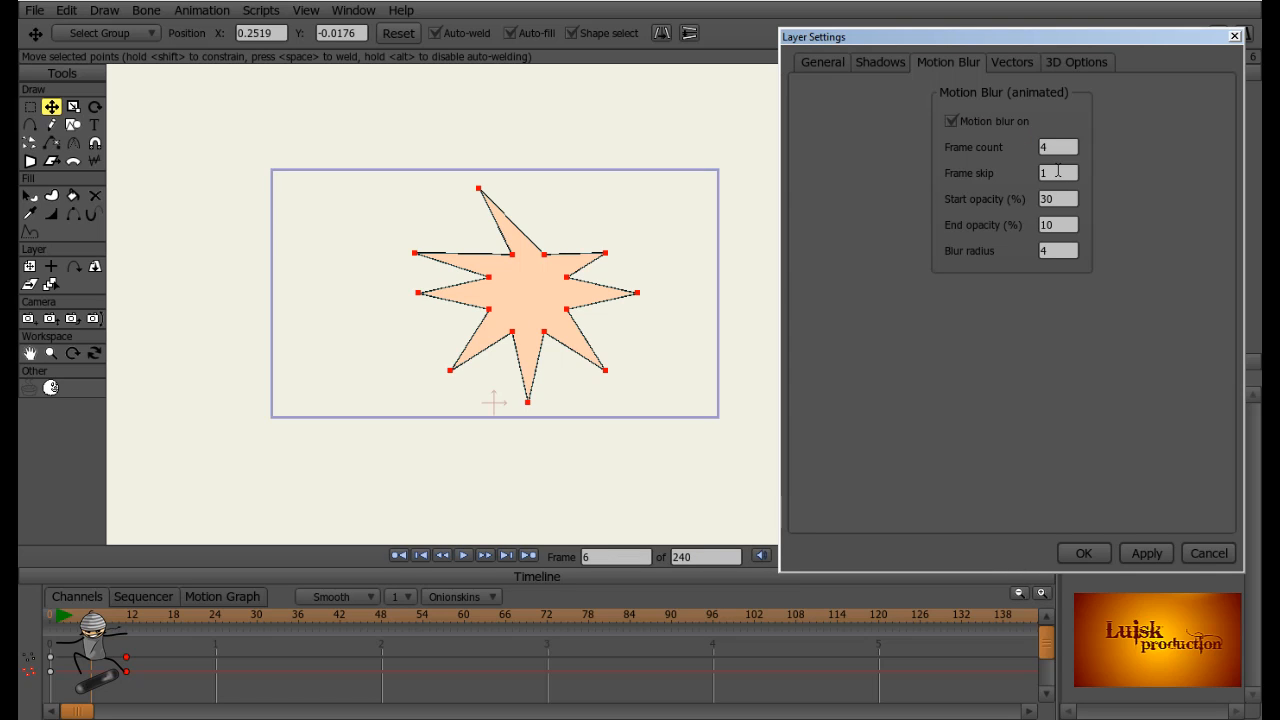
# - Set the motion blur's frame skip to 2, apply it and preview the star in a test render
pyautogui.moveTo(1057, 172); pyautogui.dragTo(1028, 175)
pyautogui.write('2')
pyautogui.click(1140, 551)
pyautogui.hotkey('ctrl', 'r')
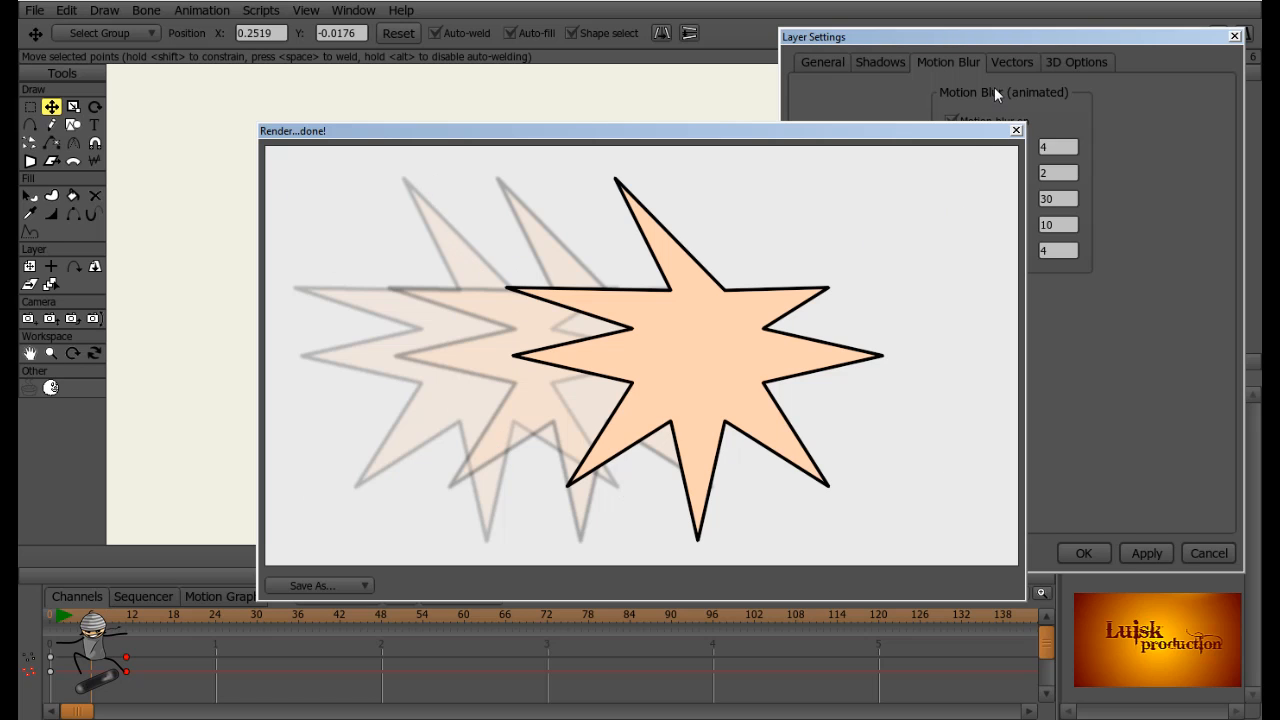
pyautogui.click(1016, 130)
# - Set the motion blur's start opacity to 90%, apply it and preview the star in a test render
pyautogui.moveTo(1070, 203); pyautogui.dragTo(1023, 203)
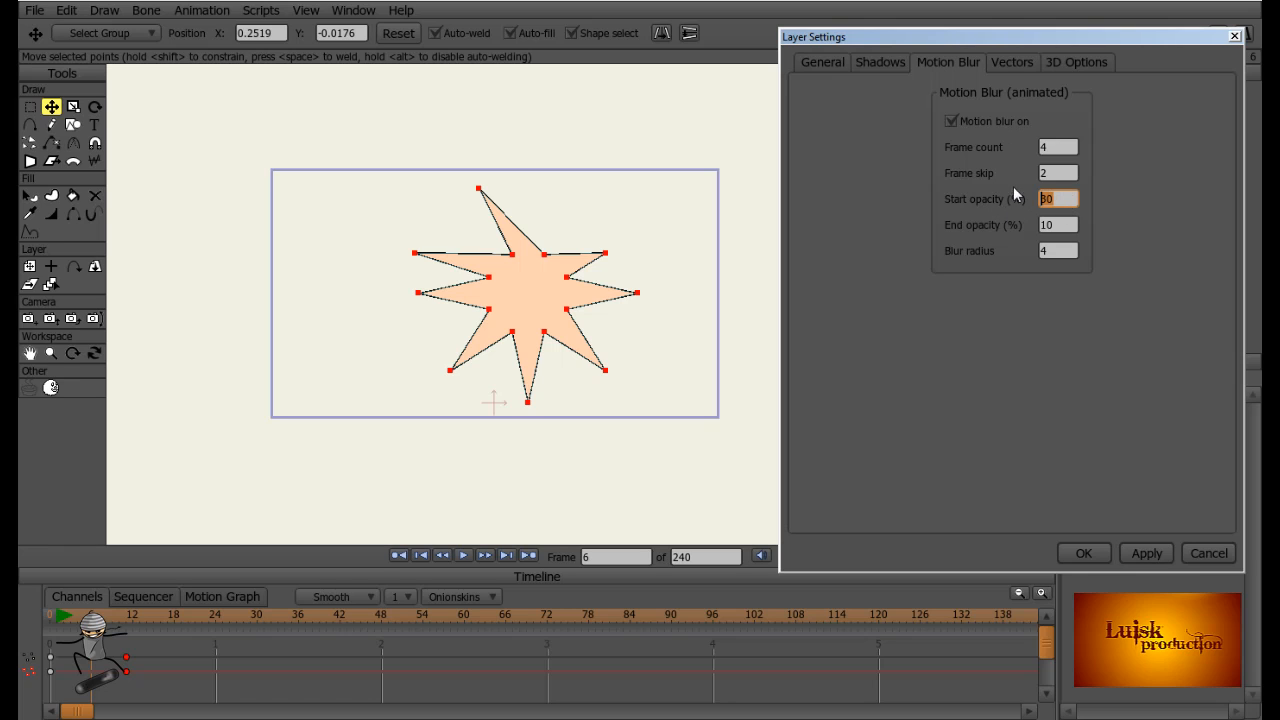
pyautogui.write('90')
pyautogui.press('Tab')
pyautogui.click(1148, 553)
pyautogui.hotkey('ctrl', 'r')
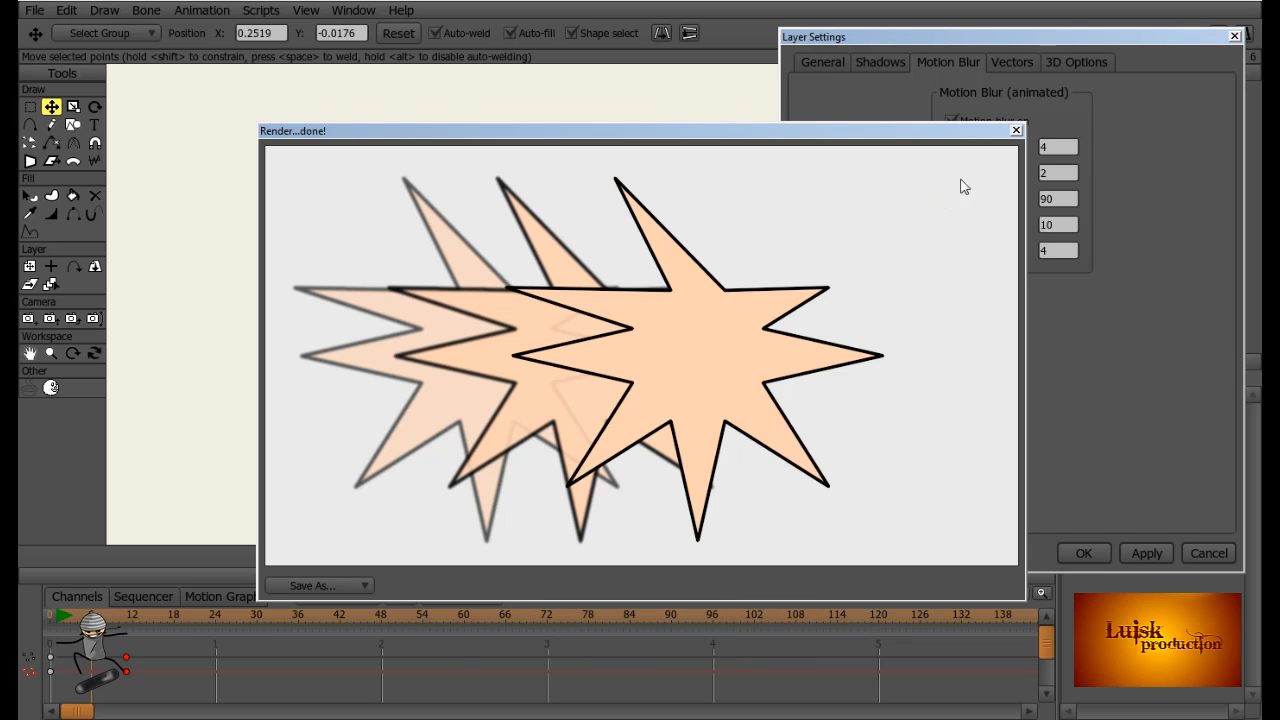
pyautogui.click(1016, 131)
# - Delete the star's animation keyframes and move the star back to the middle of the camera frame at frame 0
pyautogui.click(1059, 247)
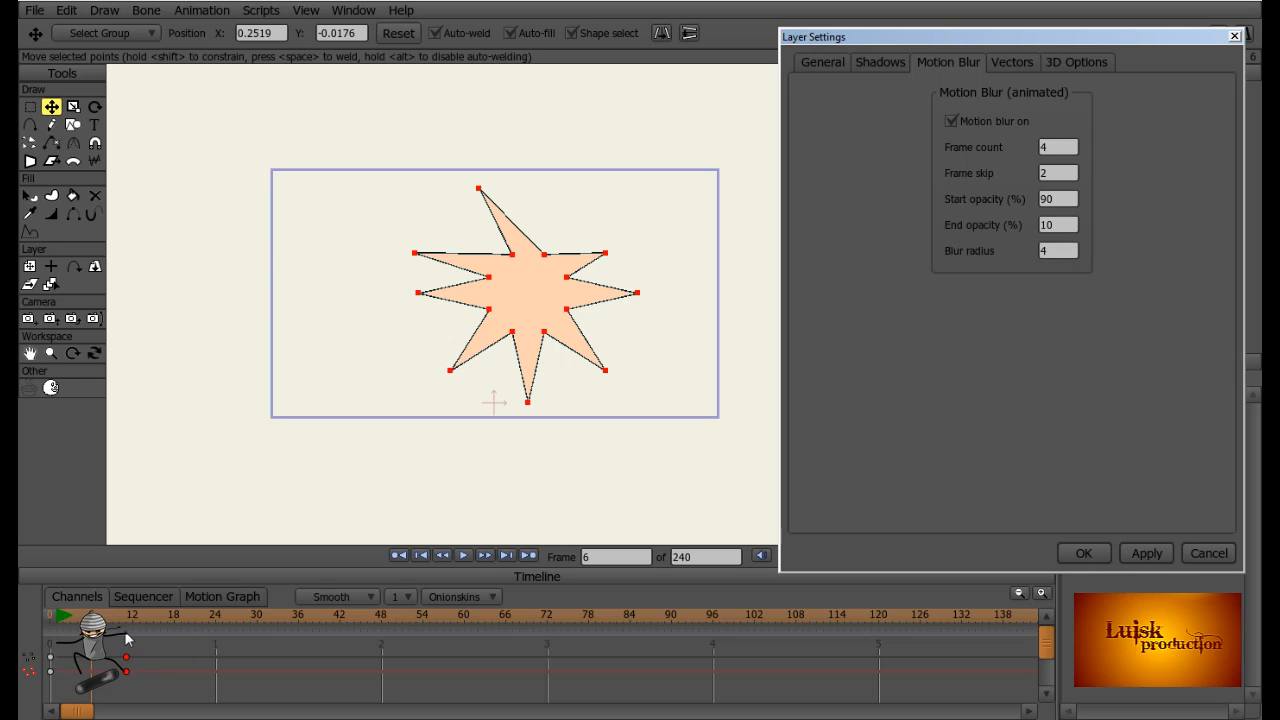
pyautogui.press('Delete')
pyautogui.click(45, 620)
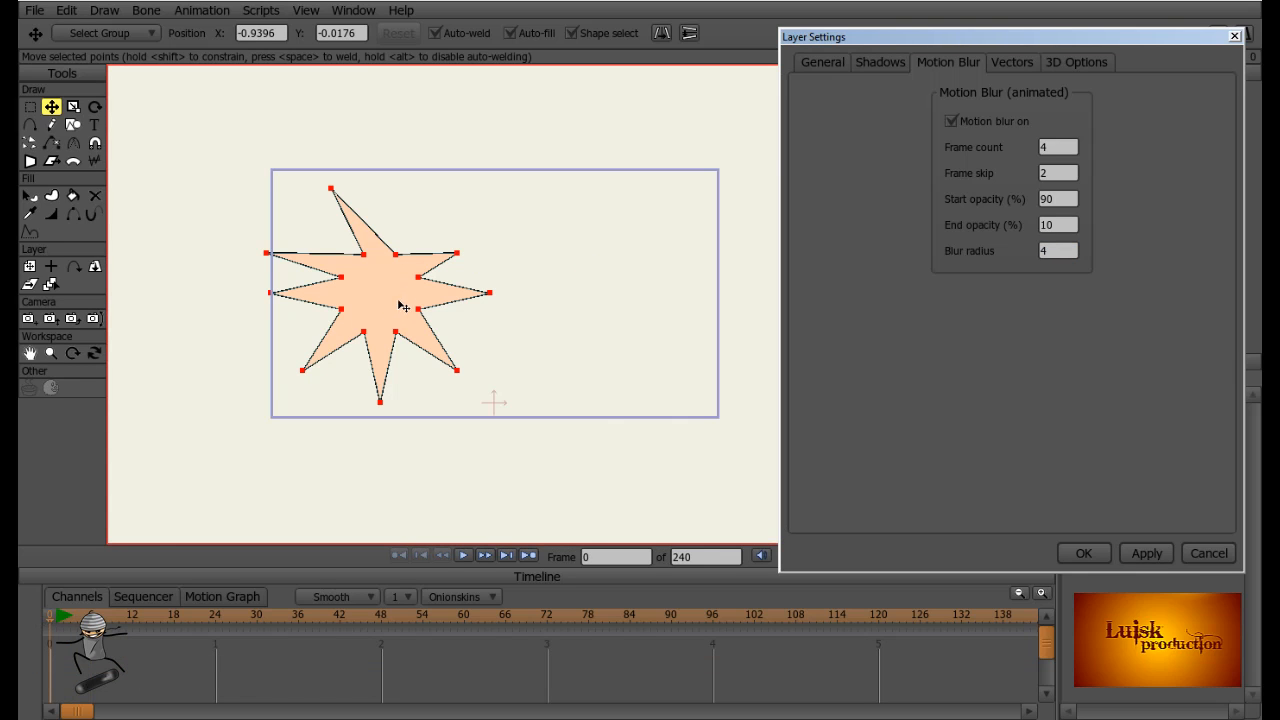
pyautogui.moveTo(362, 298); pyautogui.dragTo(484, 298)
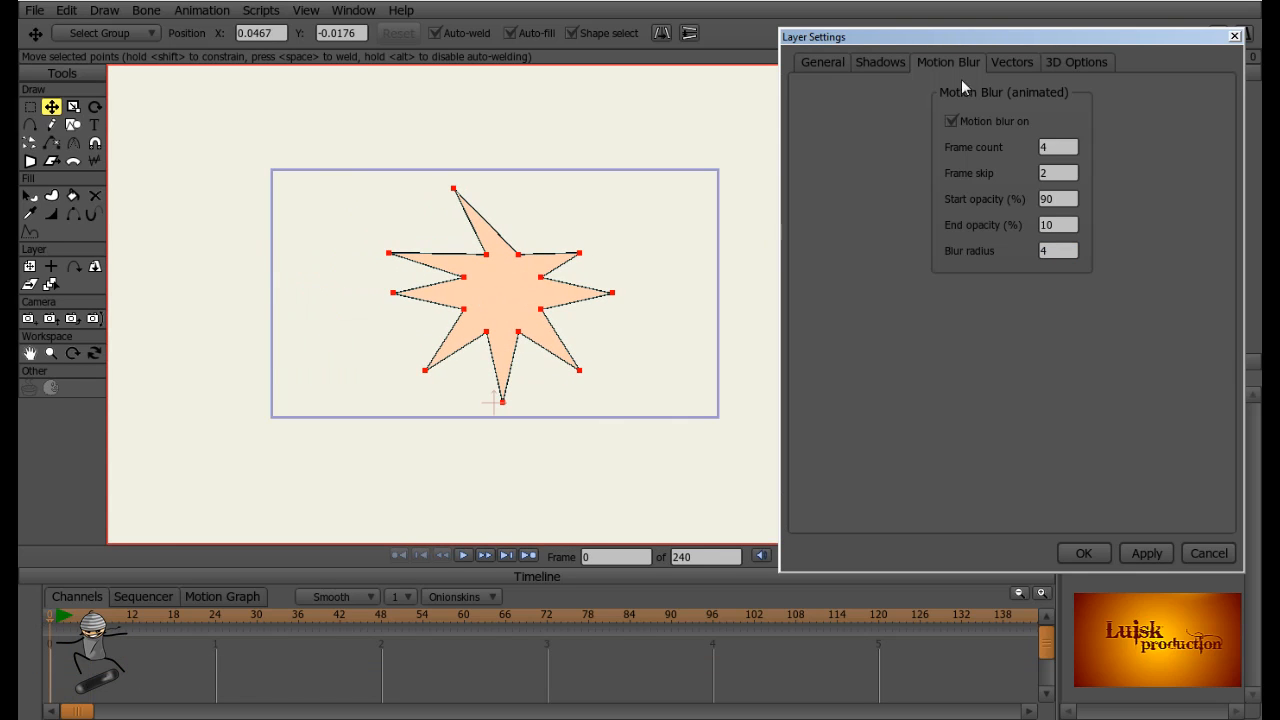
# - Turn on noisy outlines in the layer's vector settings, apply them, and check the star in a test render and by scrubbing the timeline
pyautogui.click(1012, 64)
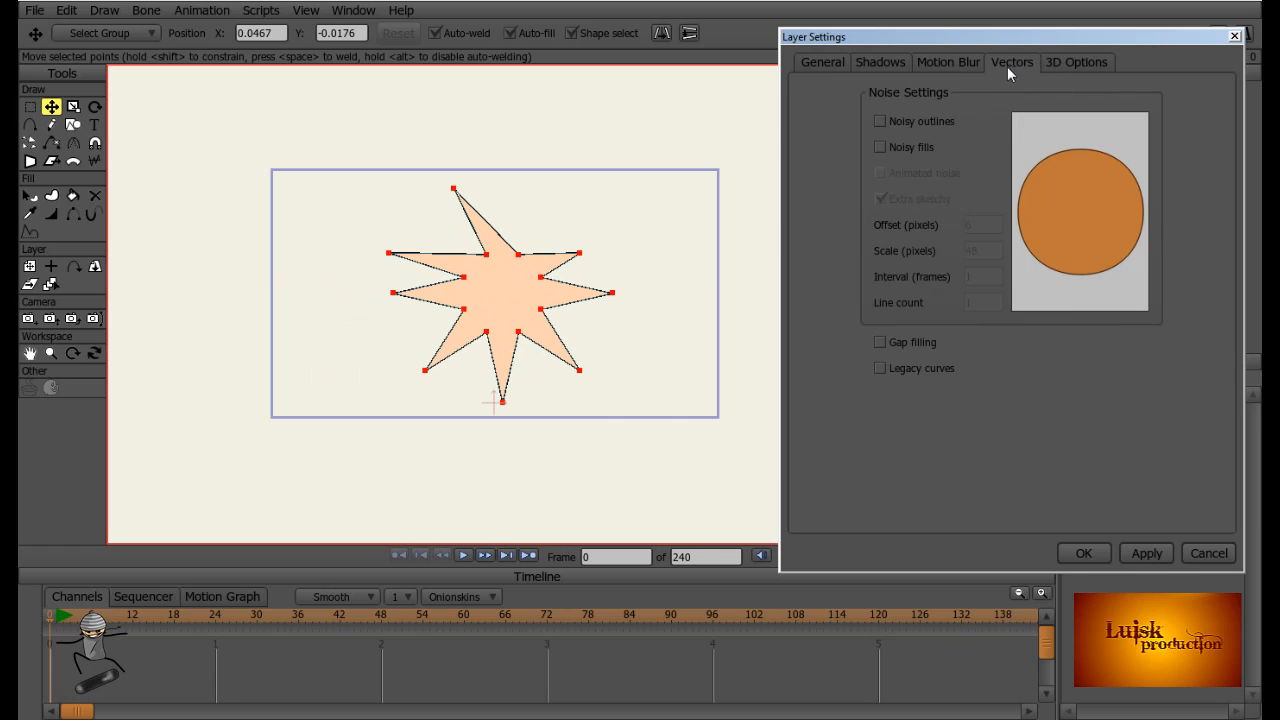
pyautogui.click(836, 719)
pyautogui.click(836, 719)
pyautogui.click(926, 121)
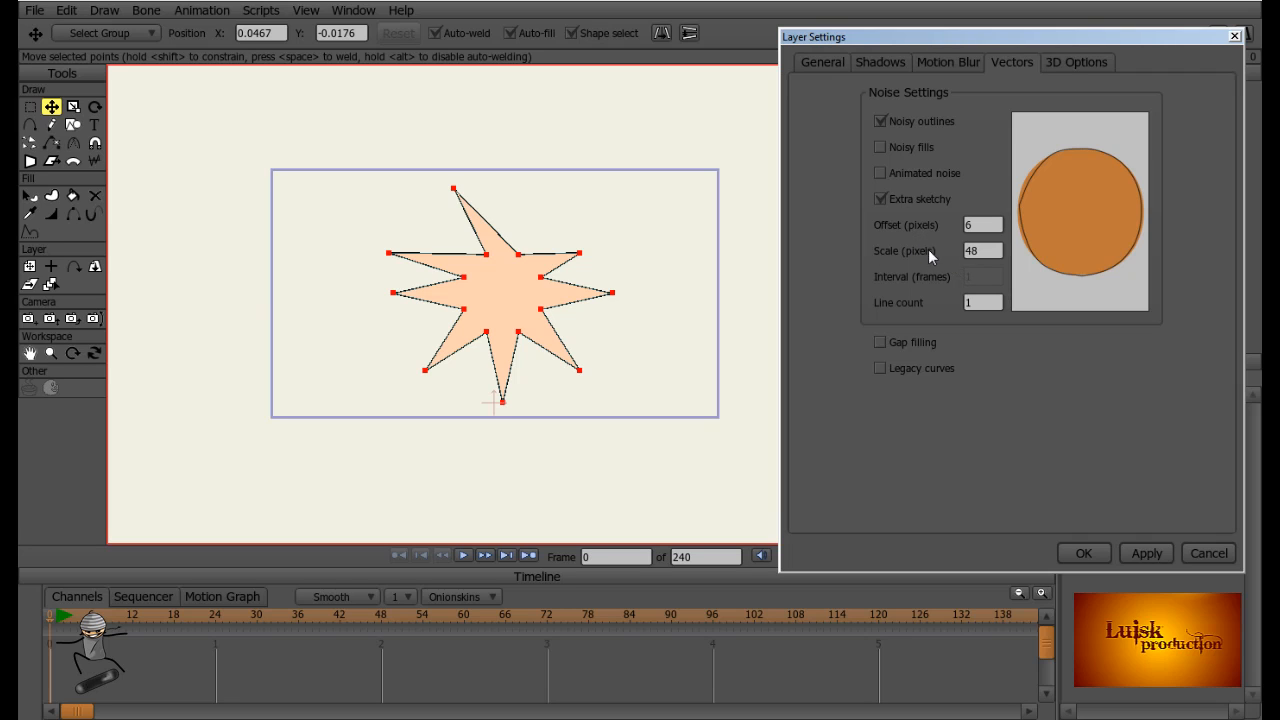
pyautogui.click(1139, 546)
pyautogui.hotkey('ctrl', 'r')
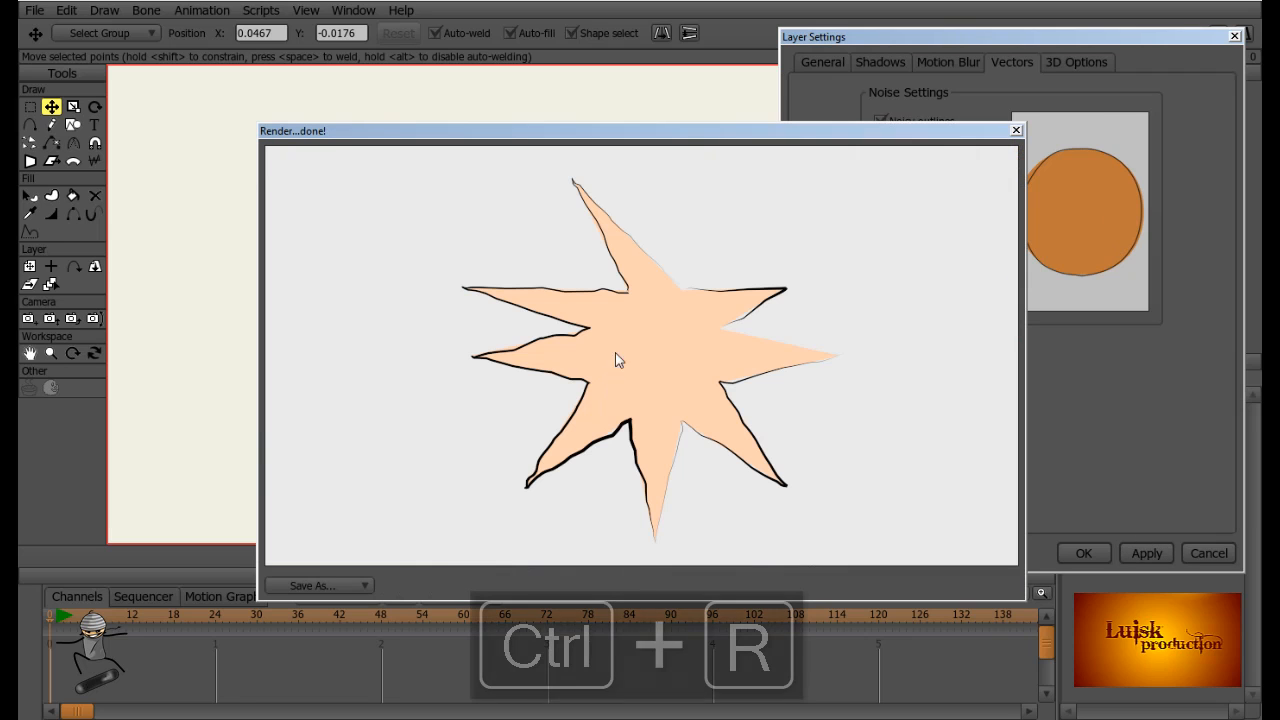
pyautogui.click(1016, 130)
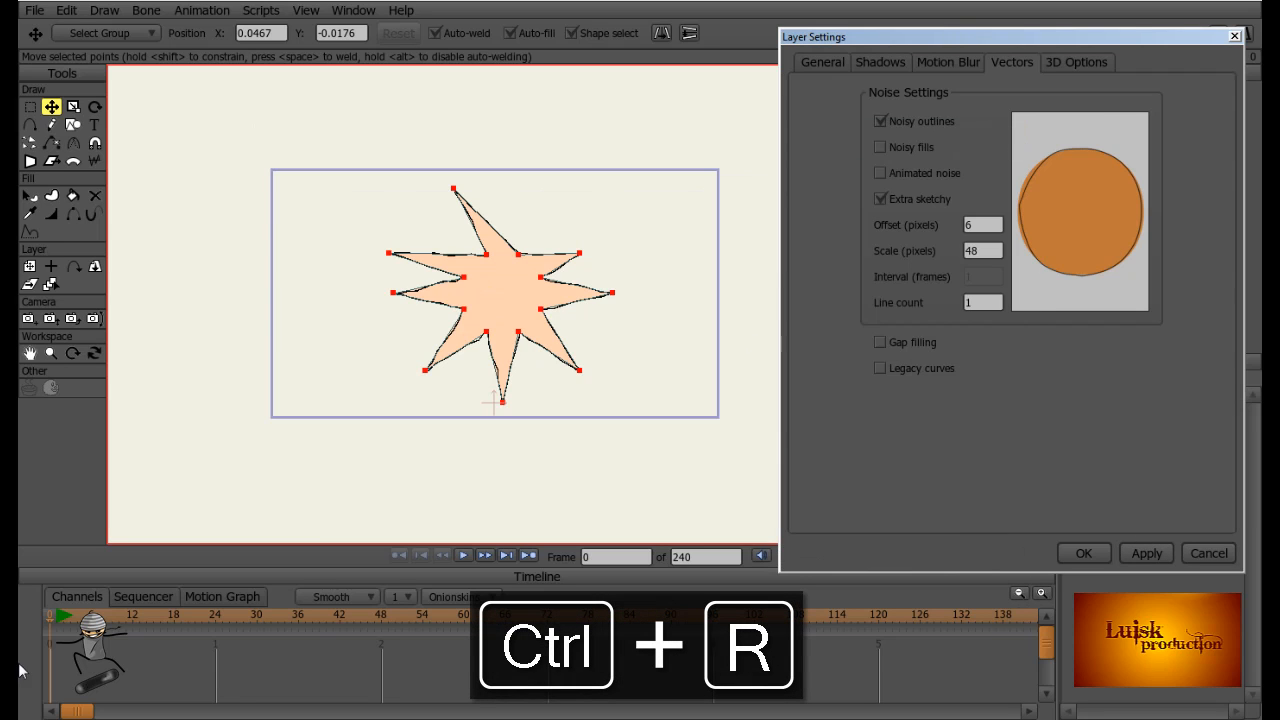
pyautogui.click(347, 615)
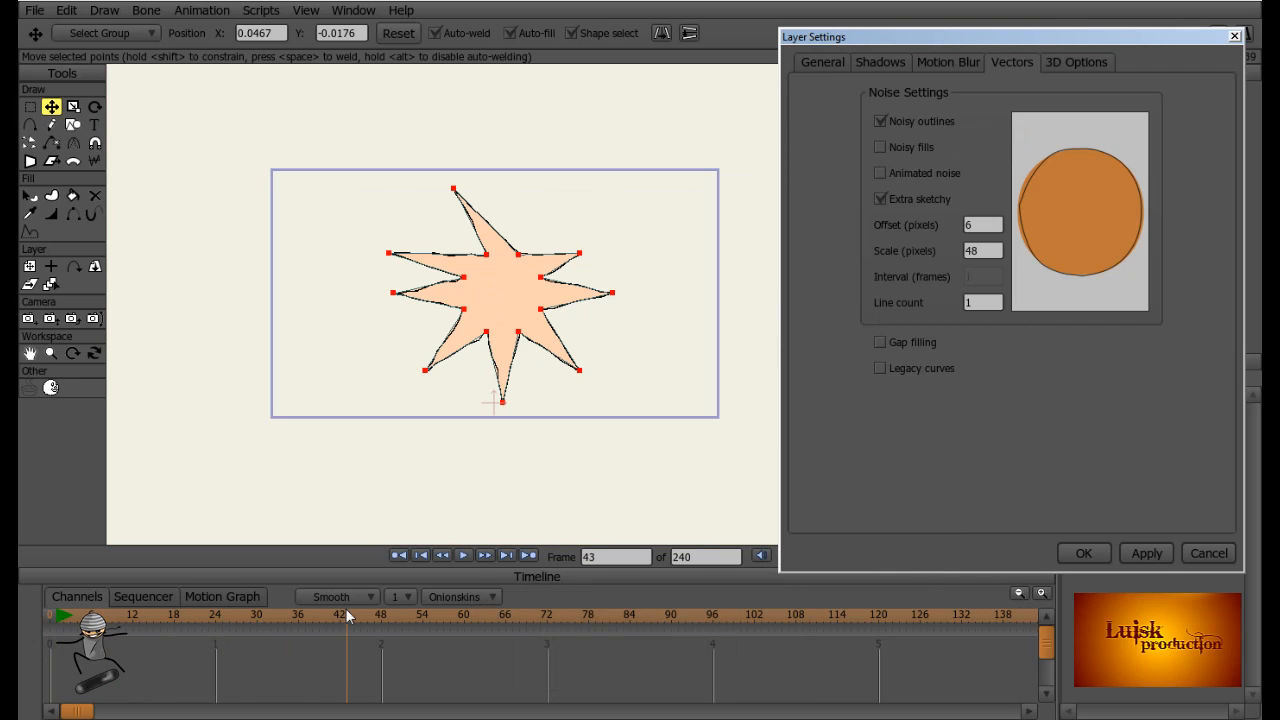
pyautogui.moveTo(347, 615); pyautogui.dragTo(23, 615)
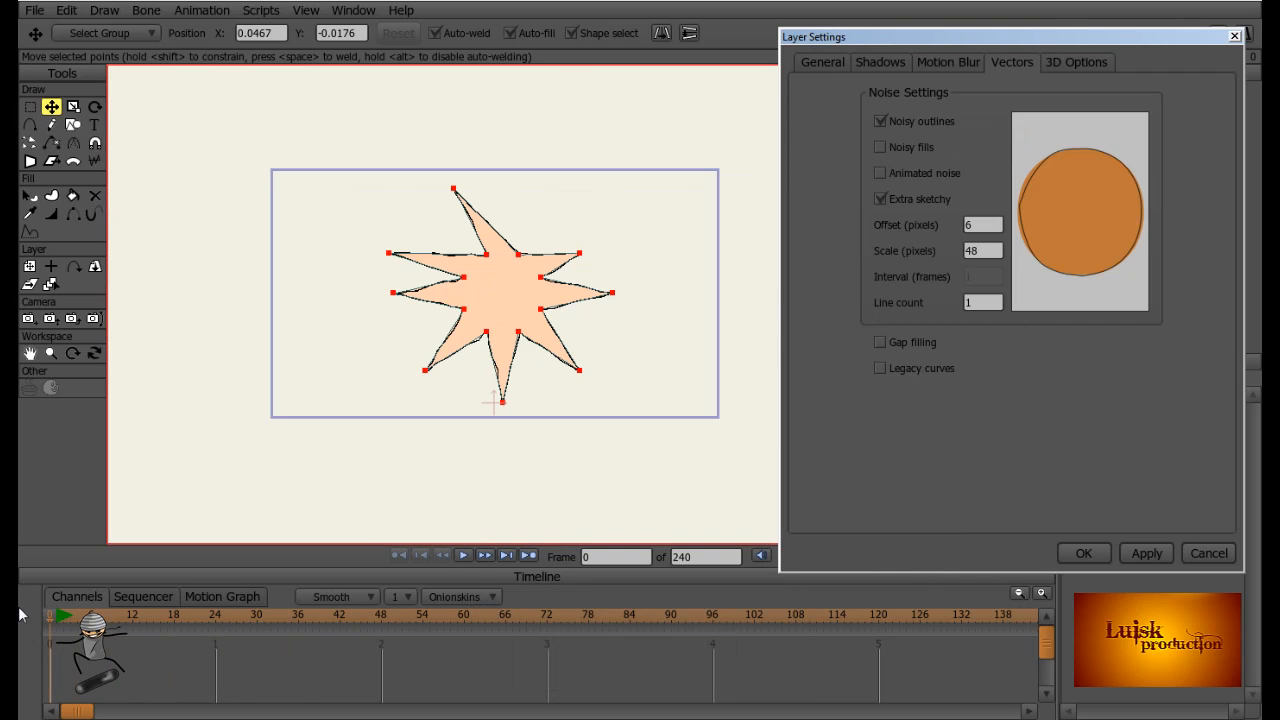
# - Turn on noisy fills for the star layer and preview the frame in a test render
pyautogui.click(881, 147)
pyautogui.click(891, 148)
pyautogui.click(890, 148)
pyautogui.hotkey('ctrl', 'r')
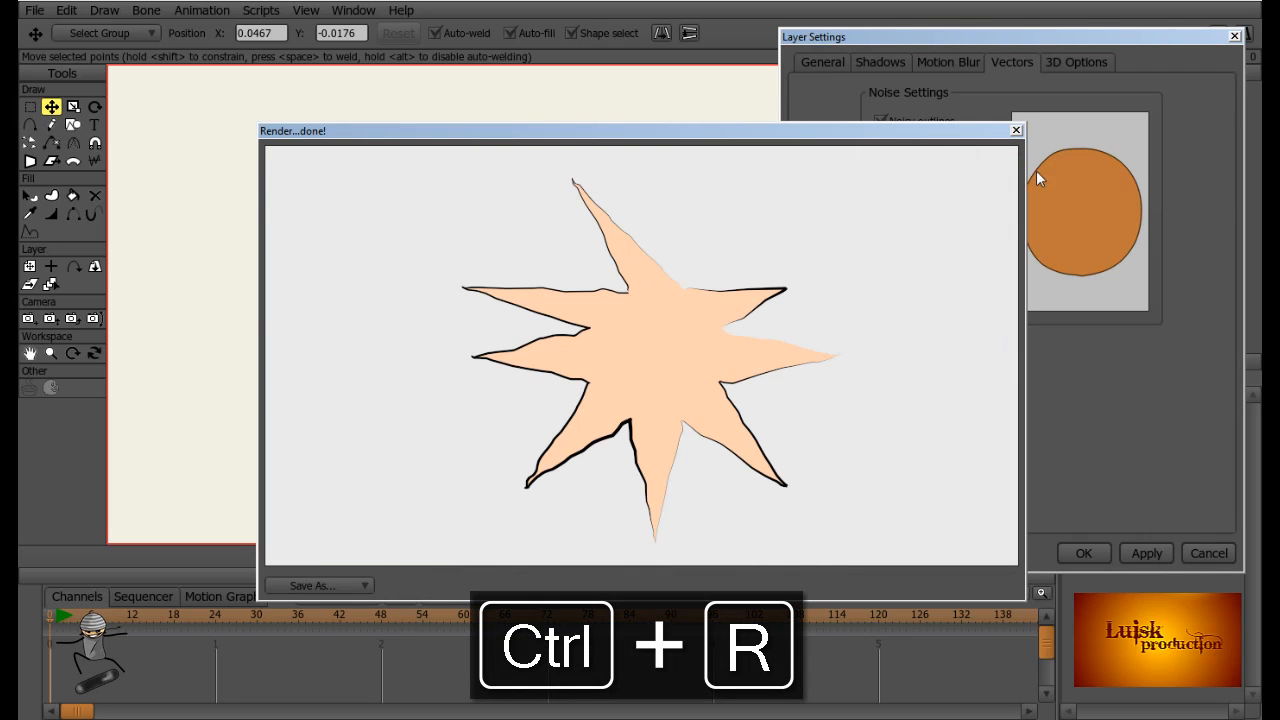
pyautogui.click(1016, 130)
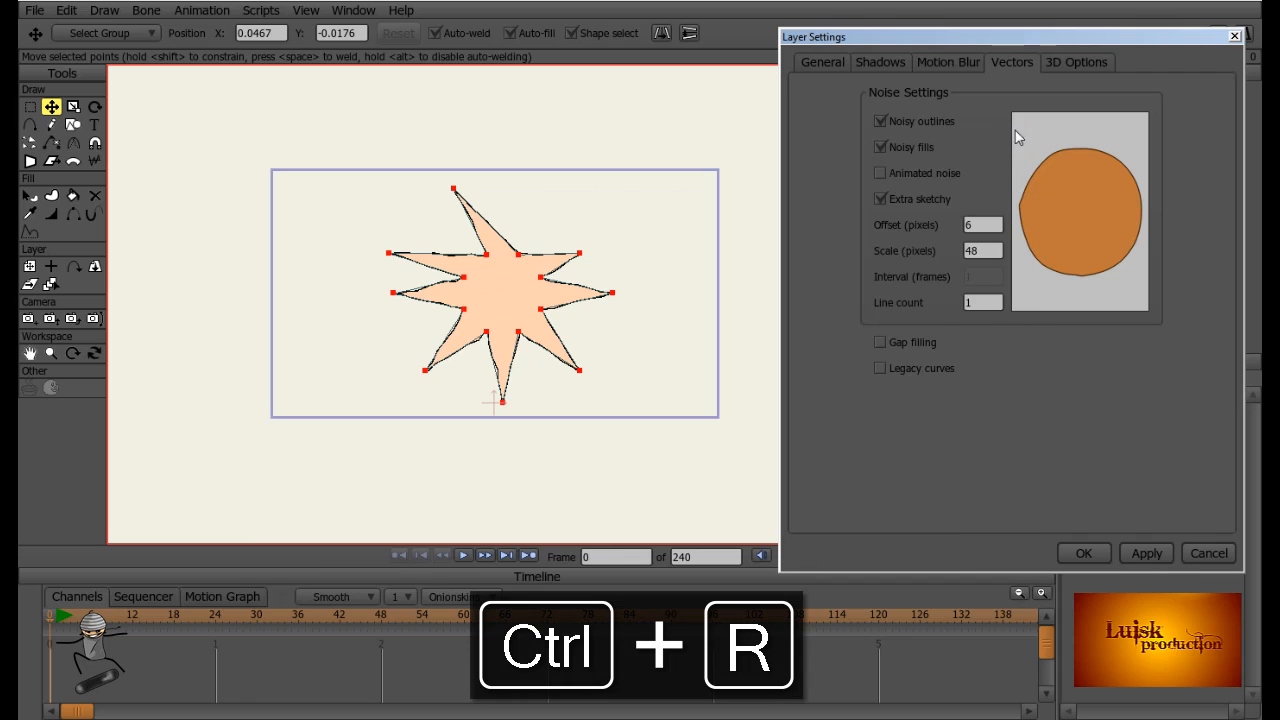
# - Turn on animated noise for the star layer, apply it, check it by scrubbing and a test render, and return to frame 0
pyautogui.click(920, 178)
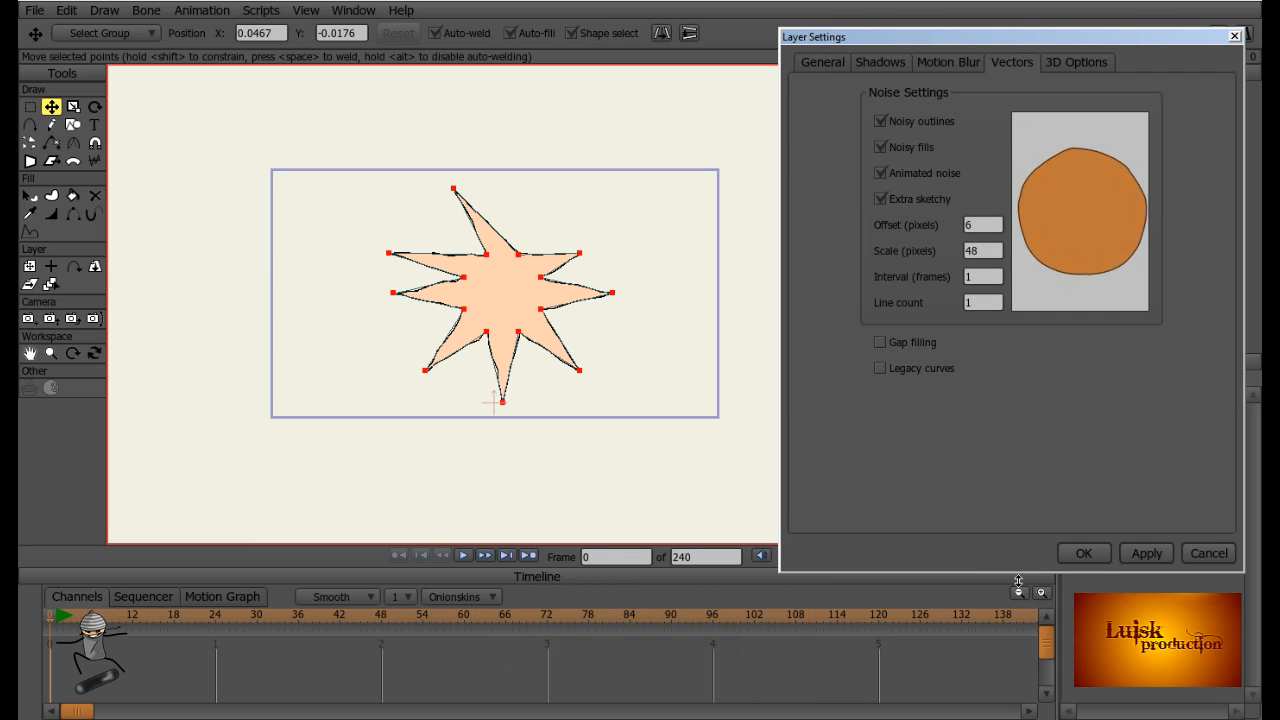
pyautogui.click(1142, 556)
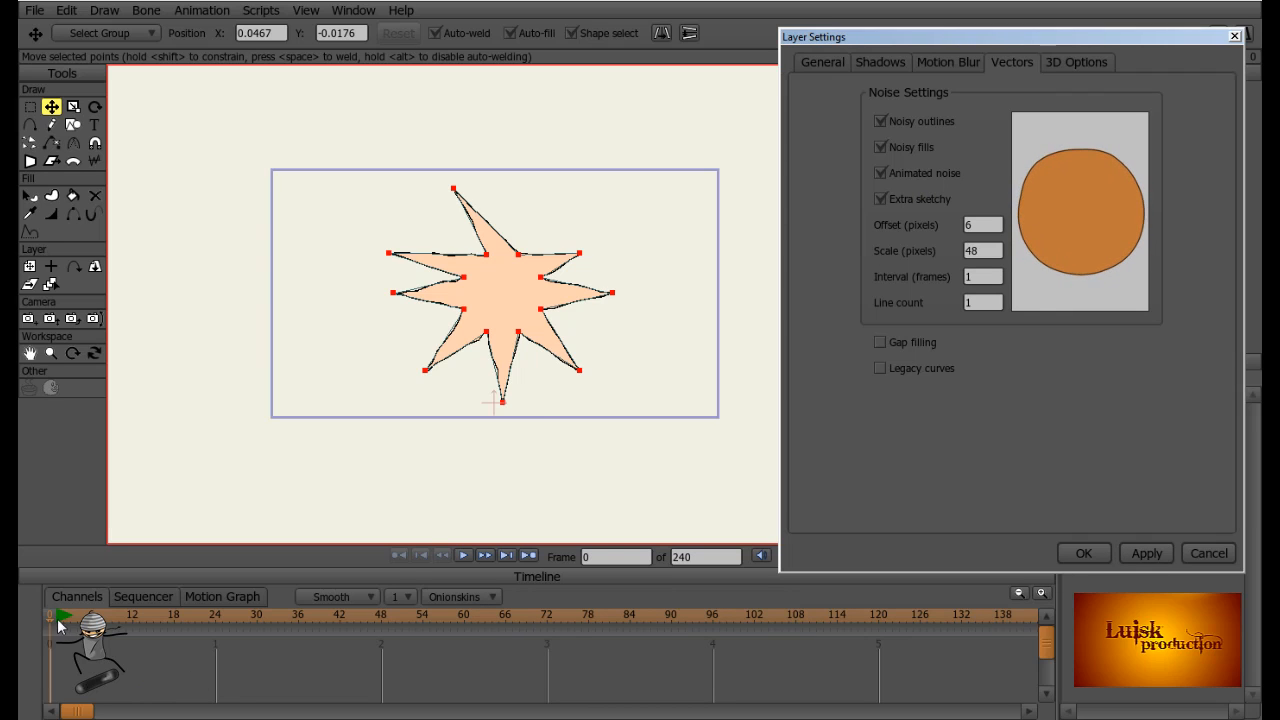
pyautogui.moveTo(59, 624); pyautogui.dragTo(281, 632)
pyautogui.hotkey('ctrl', 'r')
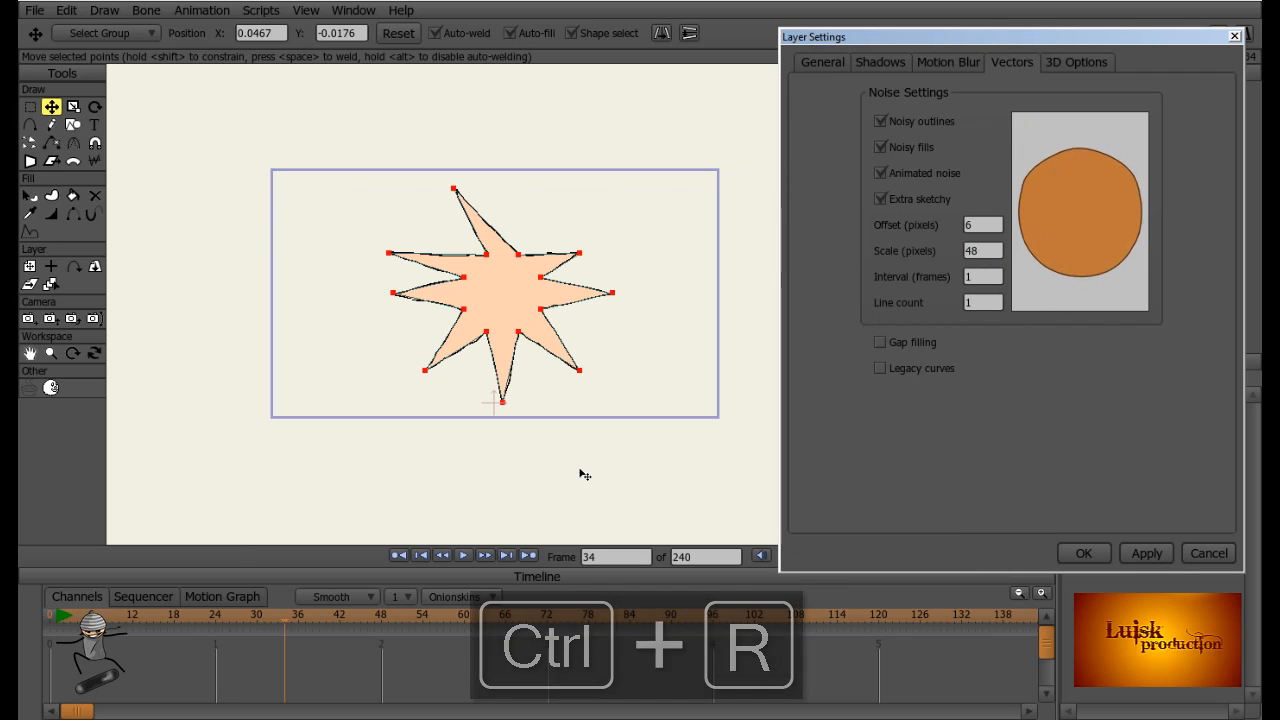
pyautogui.click(45, 632)
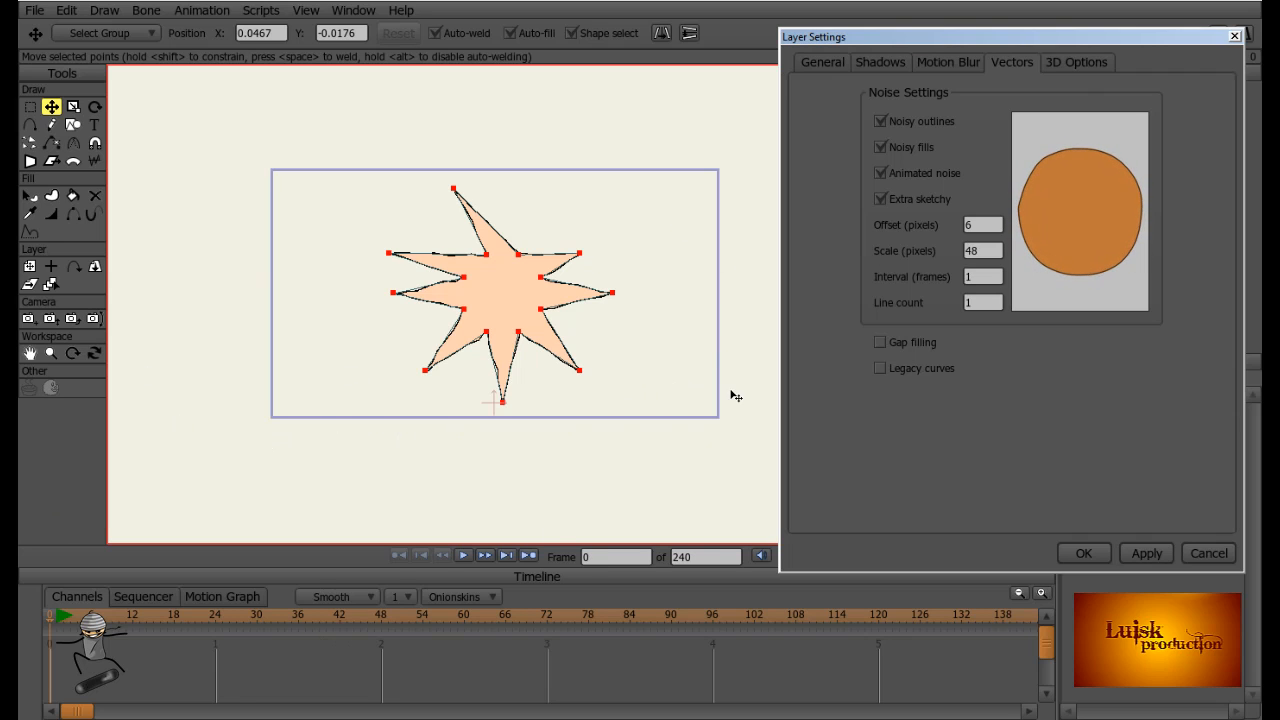
# - Delete the star and draw a wide, flat ellipse across the camera frame, extending past both of its sides
pyautogui.press('Delete')
pyautogui.press('r')
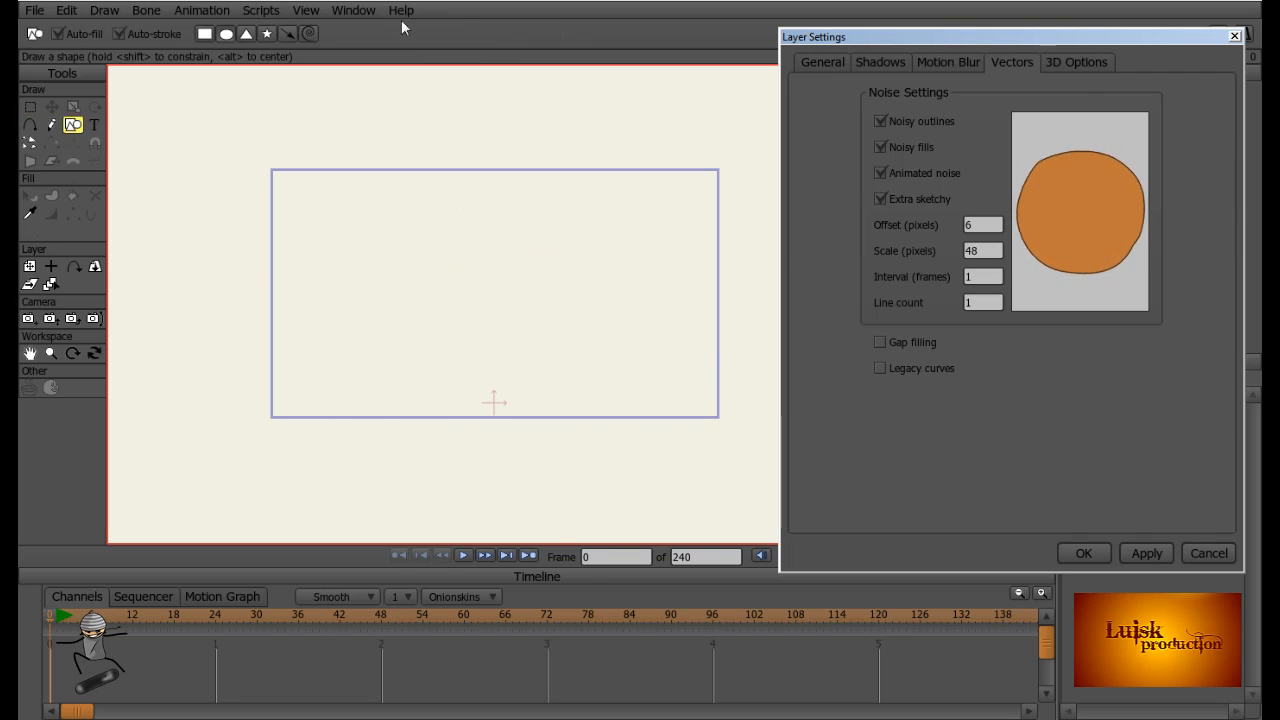
pyautogui.click(226, 34)
pyautogui.moveTo(210, 278); pyautogui.dragTo(732, 358)
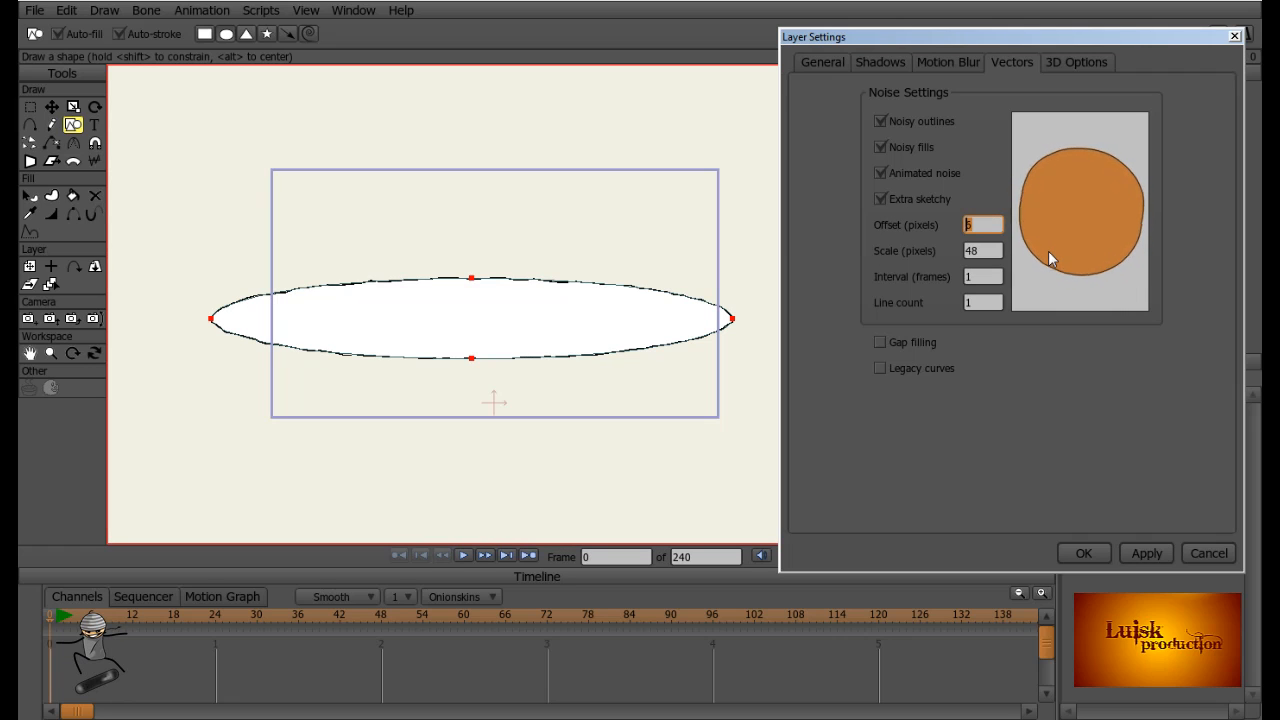
# - Set the noise offset to 50 pixels and try noise scales of 1, 30 and 90 pixels in the preview
pyautogui.write('50')
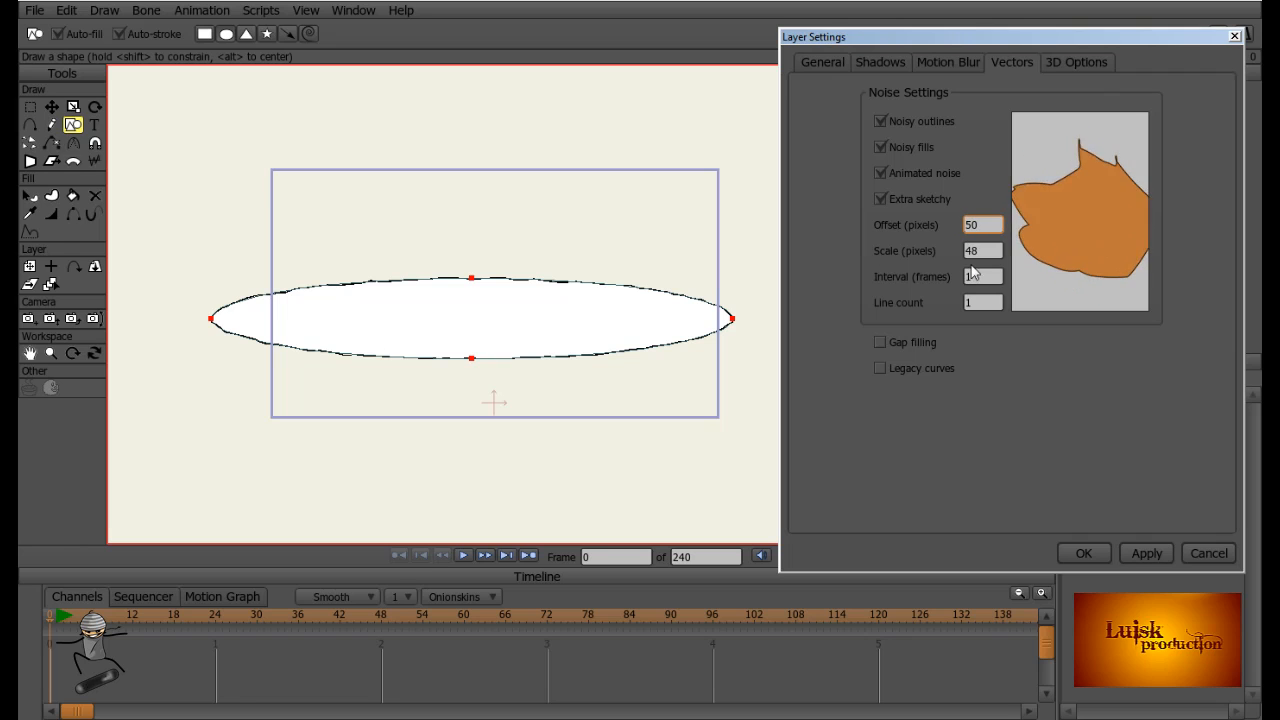
pyautogui.press('Tab')
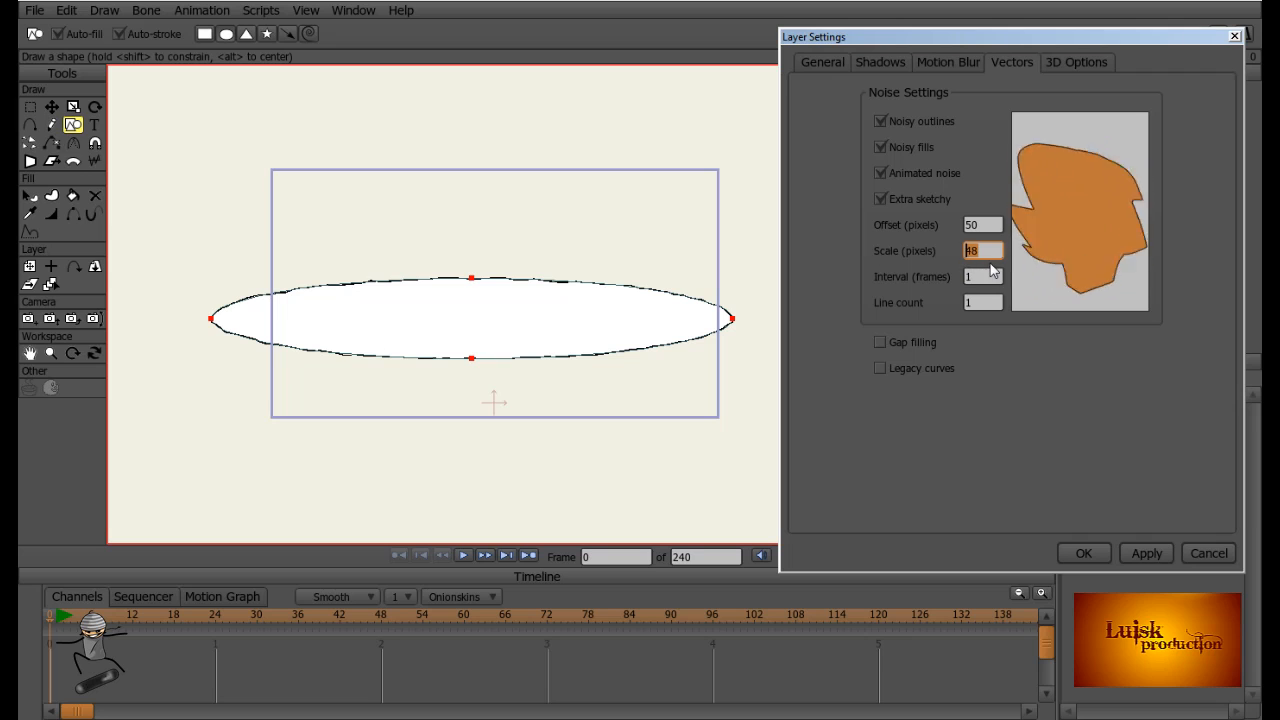
pyautogui.write('1')
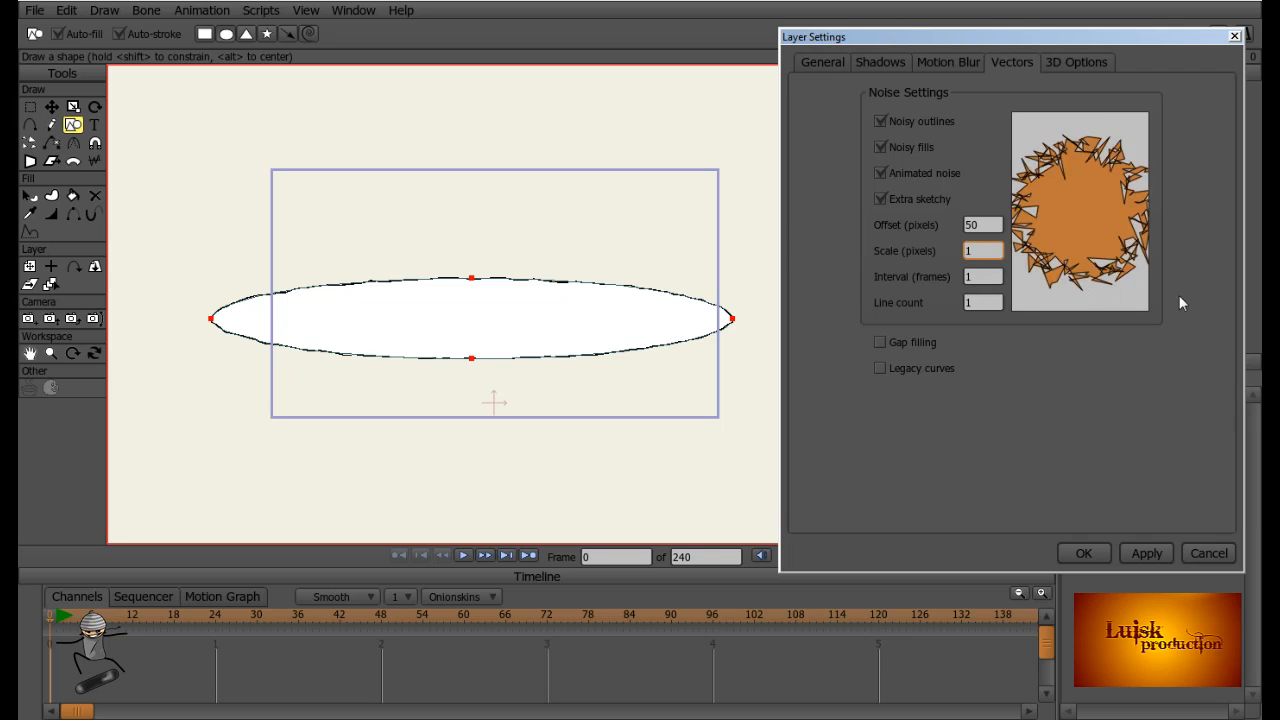
pyautogui.moveTo(988, 253); pyautogui.dragTo(919, 252)
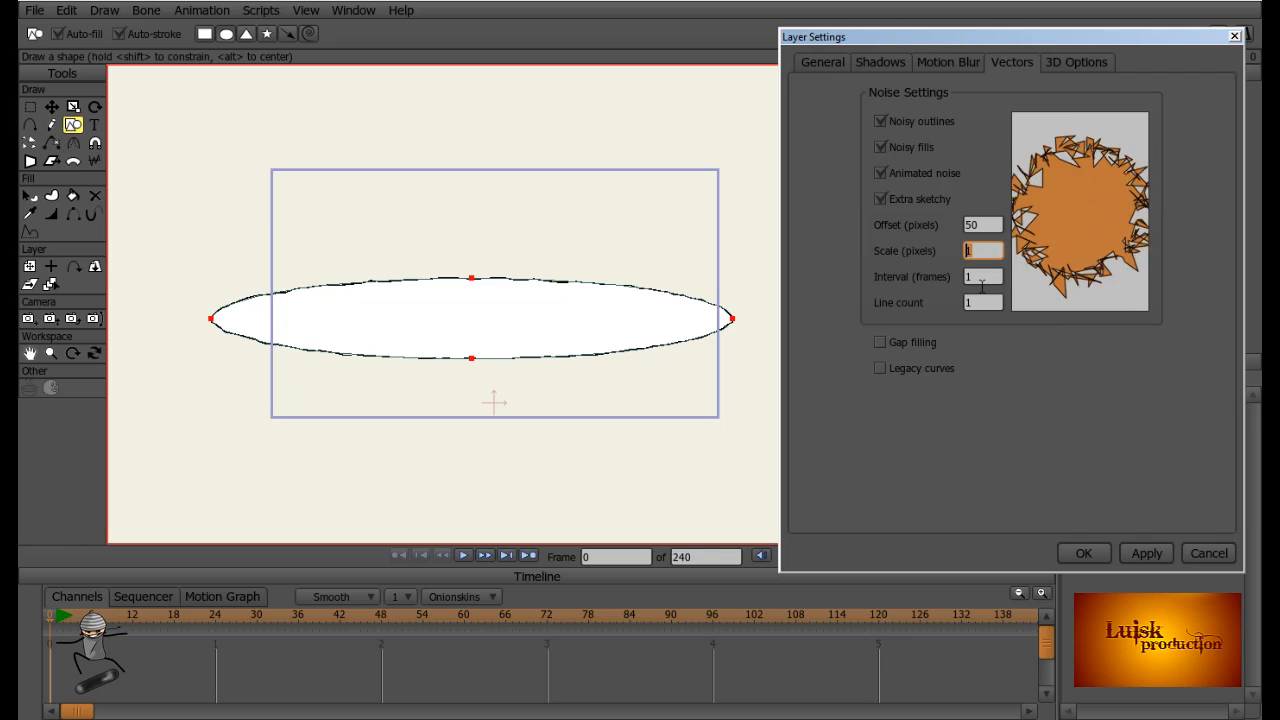
pyautogui.write('30')
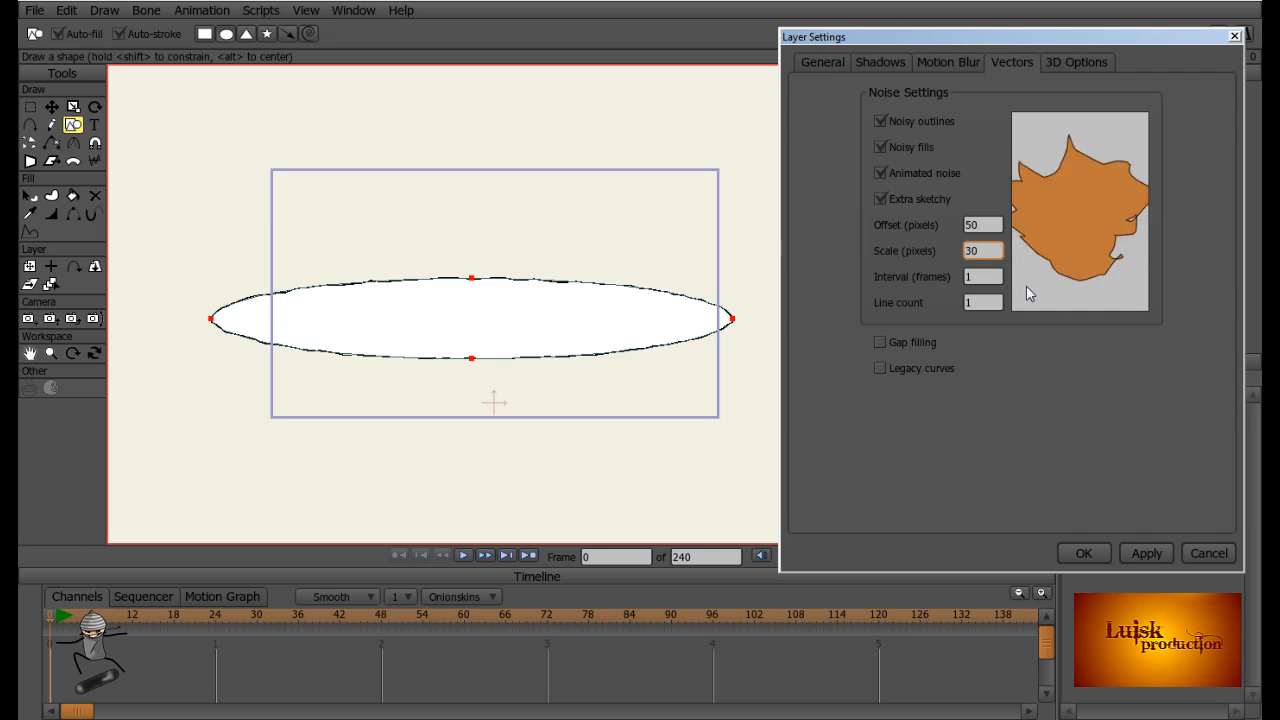
pyautogui.moveTo(992, 252); pyautogui.dragTo(911, 256)
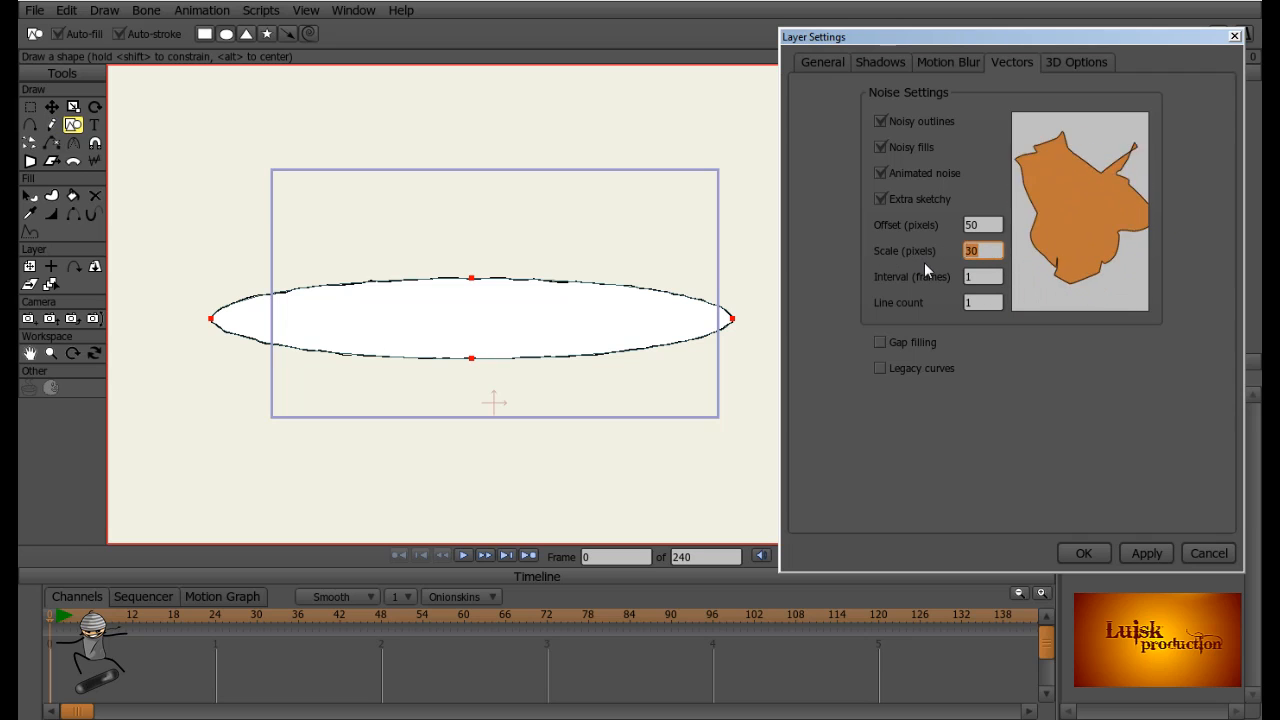
pyautogui.write('6')
pyautogui.write('0')
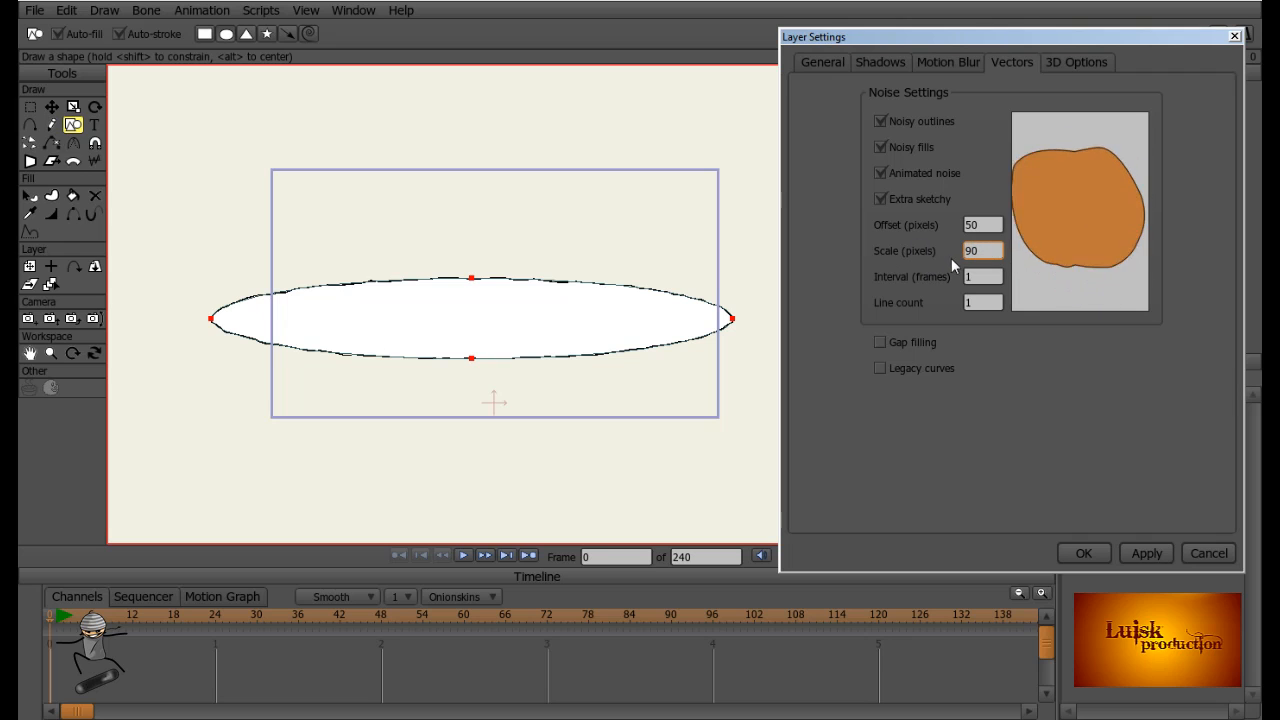
# - Set the noise scale to 1024 pixels, apply it, and scrub the timeline to check the ellipse
pyautogui.write('1')
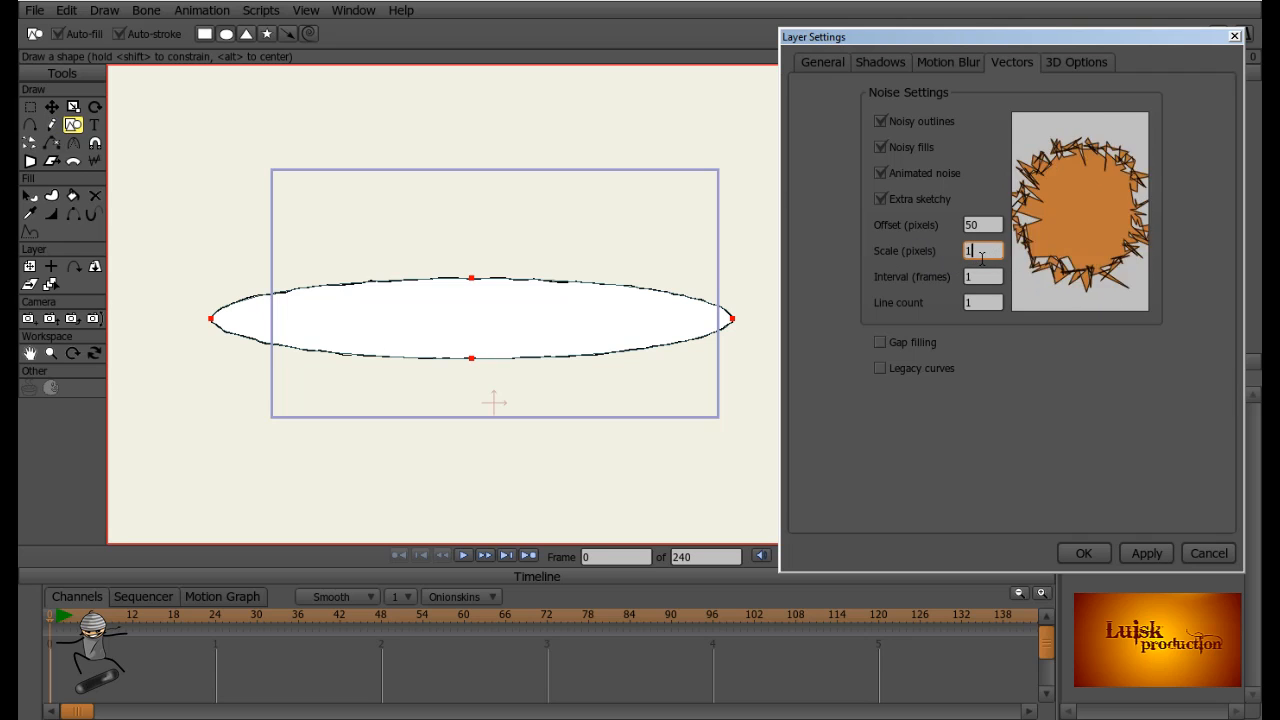
pyautogui.write('024')
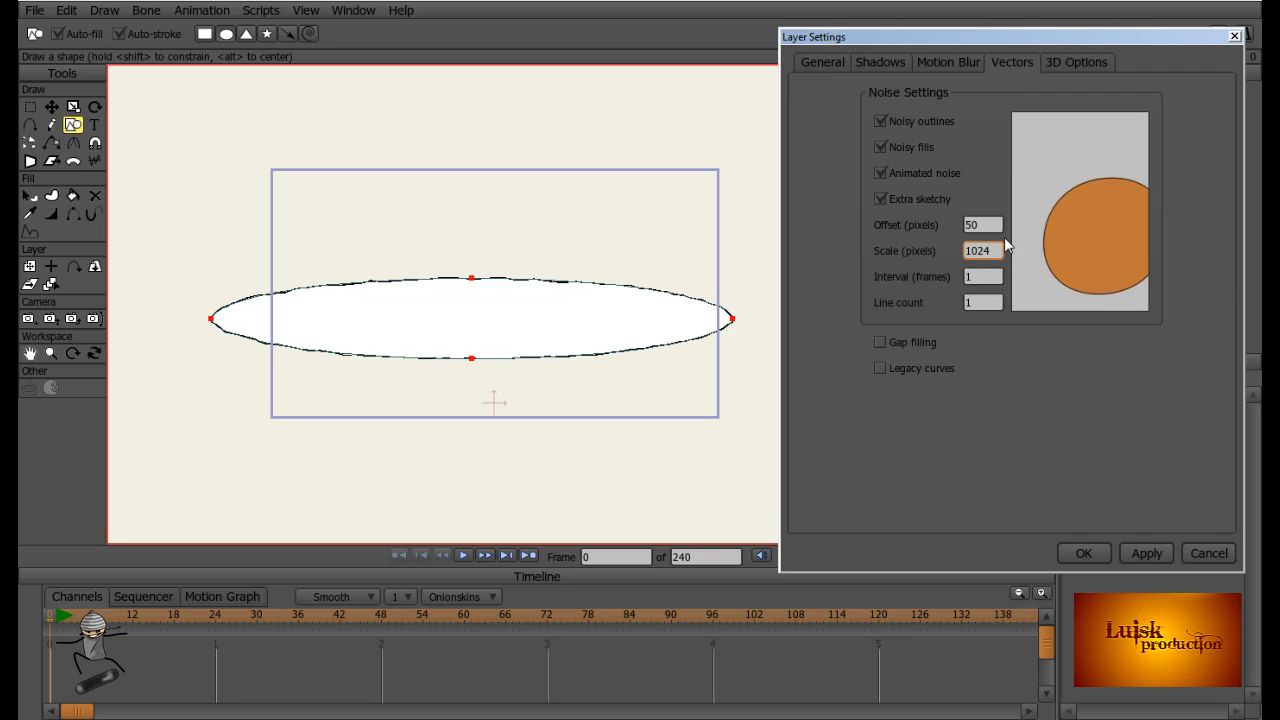
pyautogui.click(1145, 553)
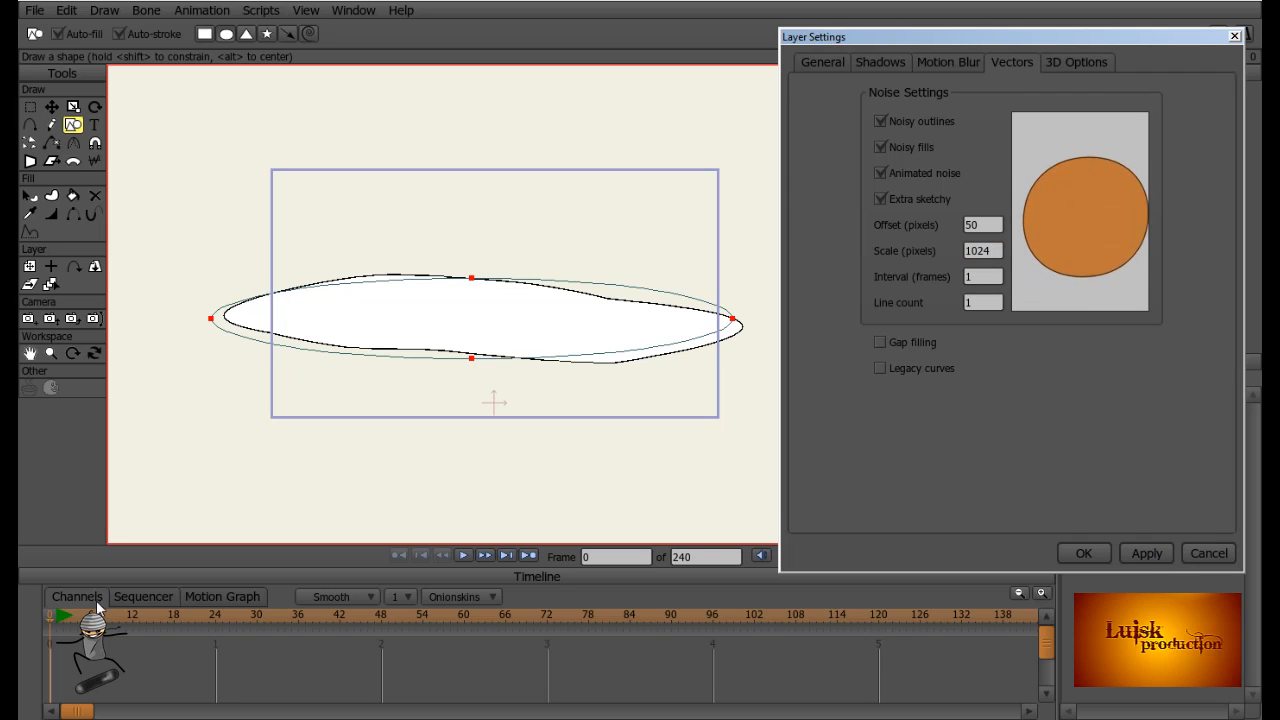
pyautogui.click(176, 620)
pyautogui.moveTo(178, 620); pyautogui.dragTo(35, 657)
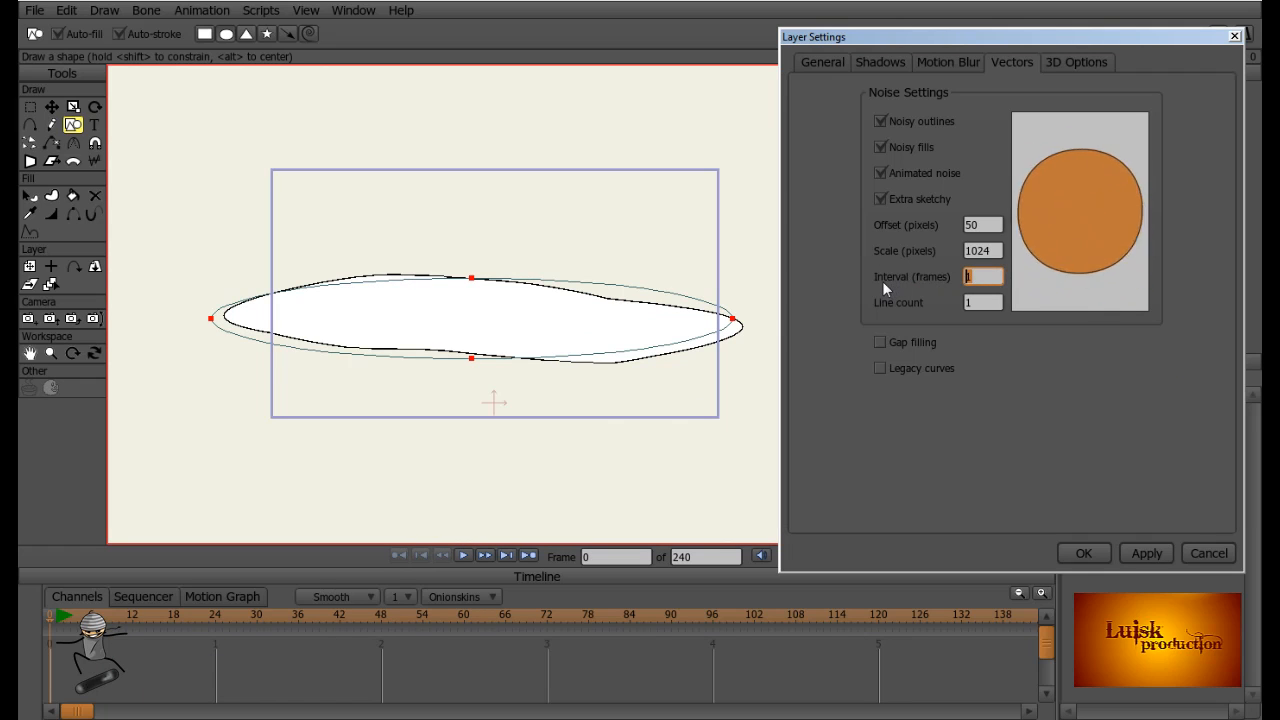
# - Scrub the first frames, try a noise interval of 5 frames, and set the interval back to 1 frame
pyautogui.click(58, 616)
pyautogui.moveTo(64, 615); pyautogui.dragTo(36, 623)
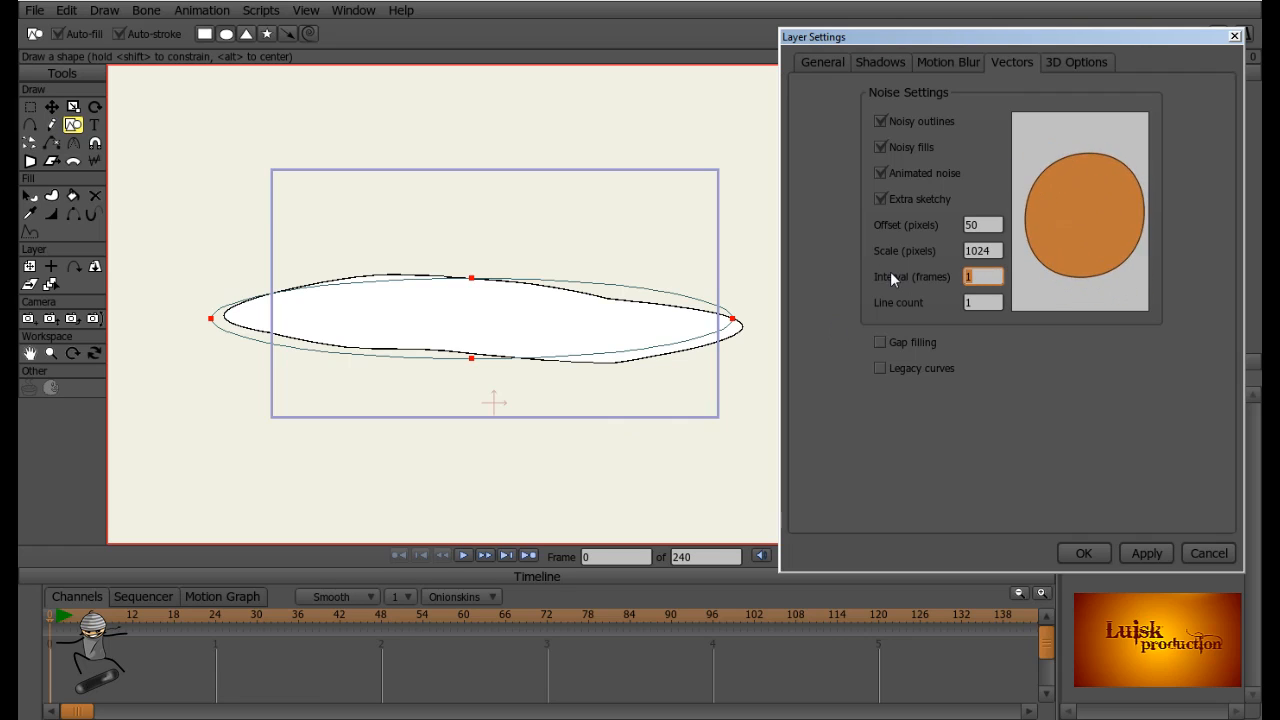
pyautogui.write('5')
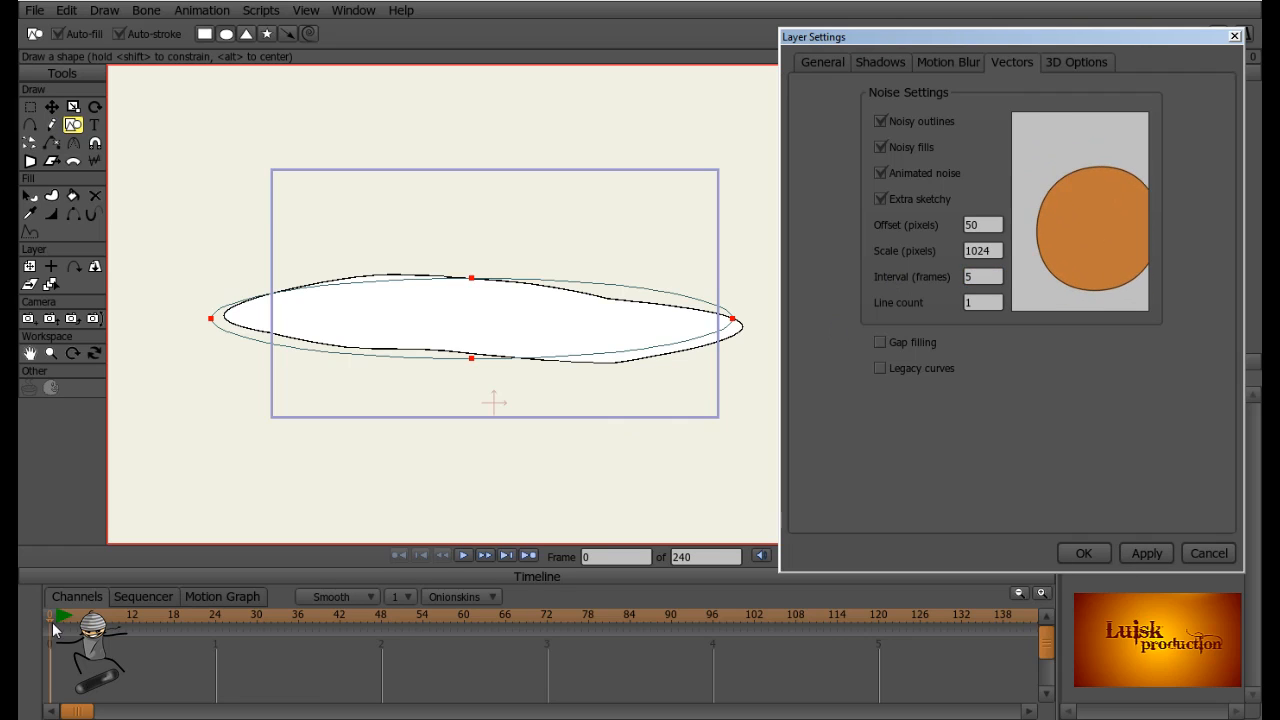
pyautogui.moveTo(55, 618); pyautogui.dragTo(19, 616)
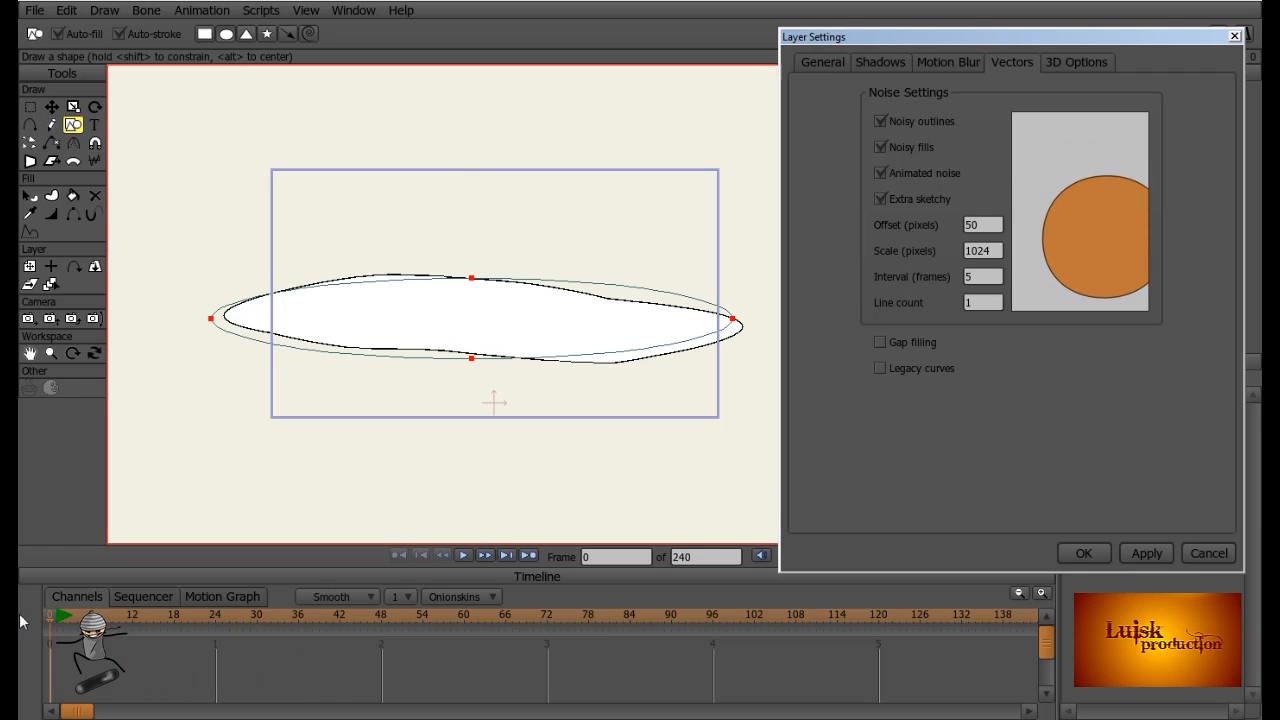
pyautogui.click(975, 302)
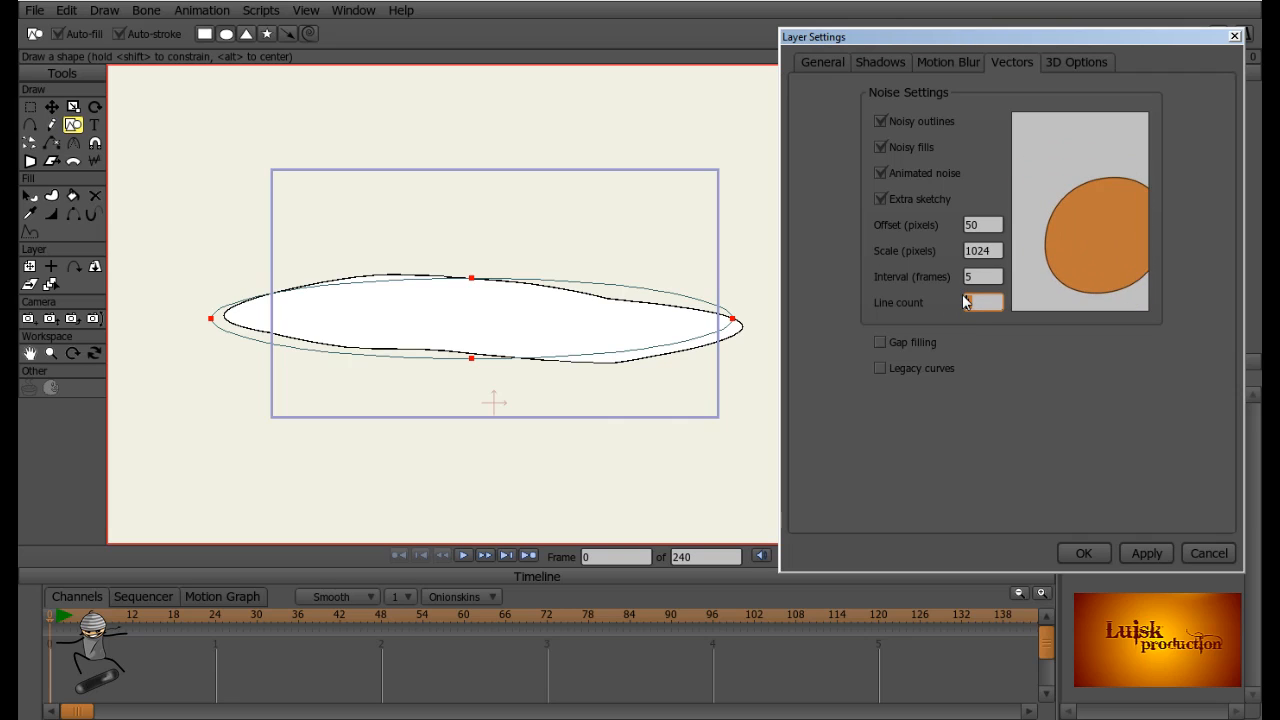
pyautogui.press('BackSpace')
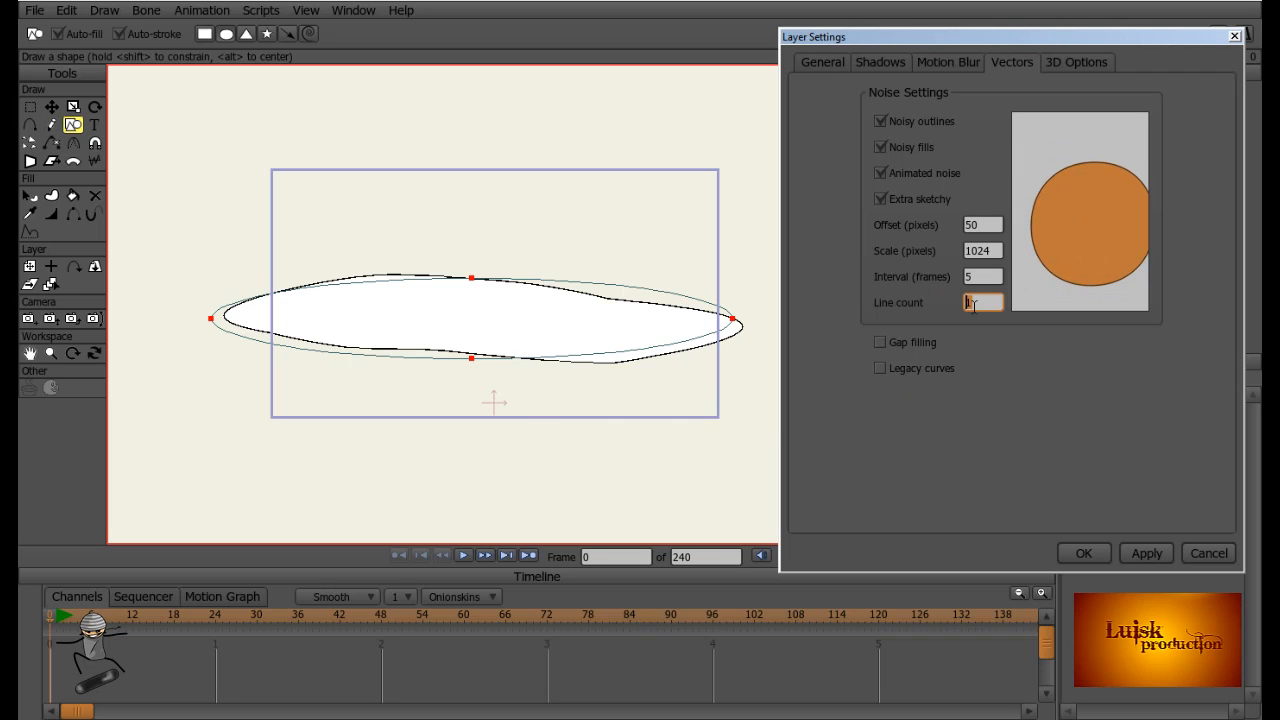
pyautogui.hotkey('shift', 'Tab')
pyautogui.write('1')
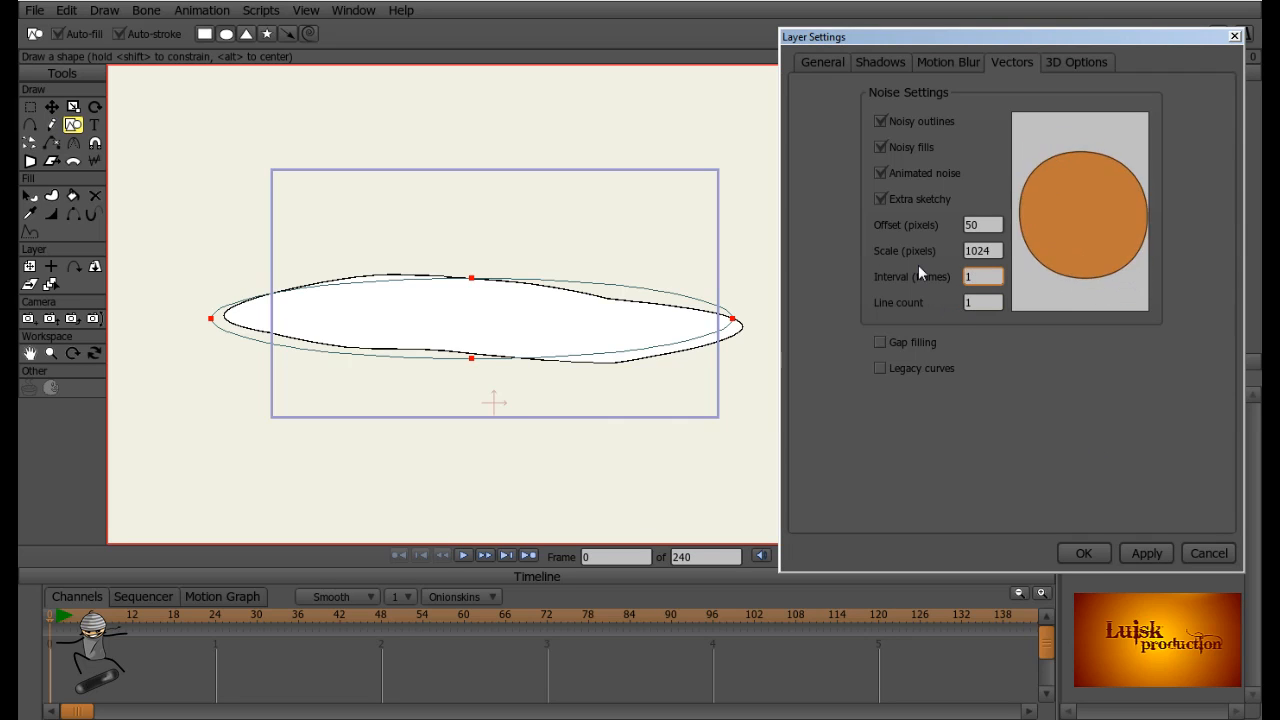
# - Set the noise line count to 4, apply it, and preview frame 16 in a test render
pyautogui.press('Tab')
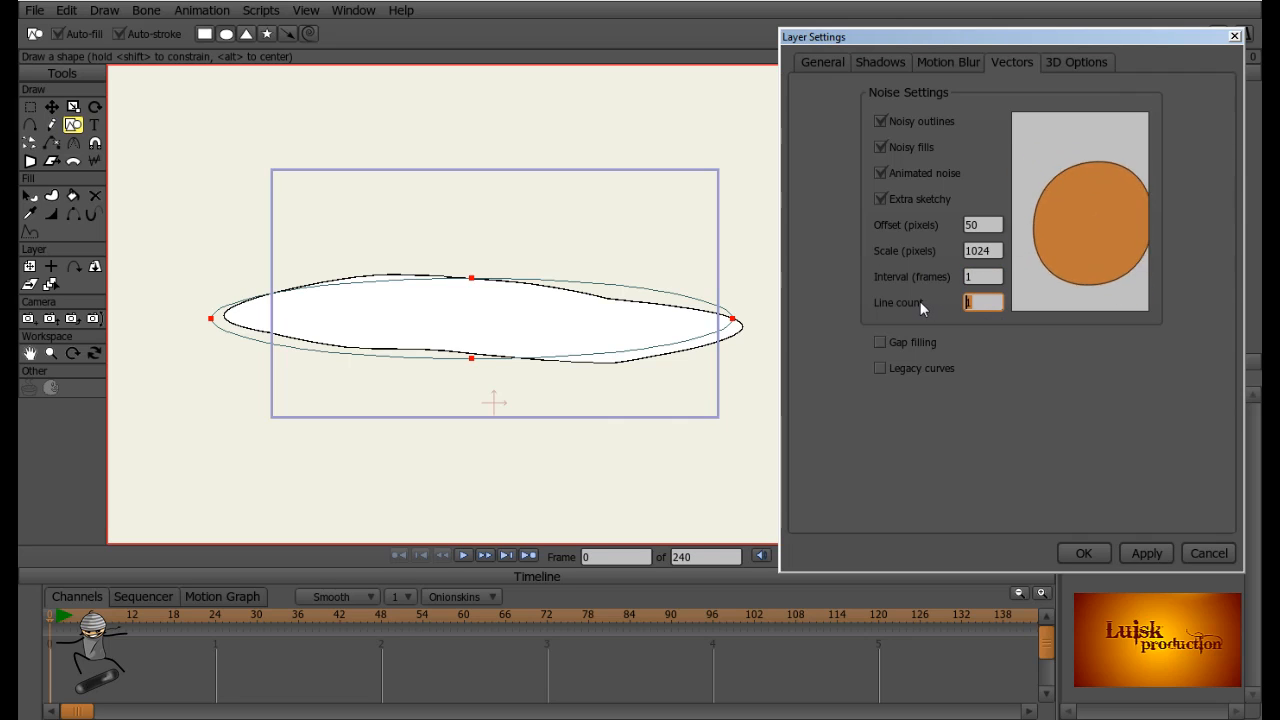
pyautogui.write('4')
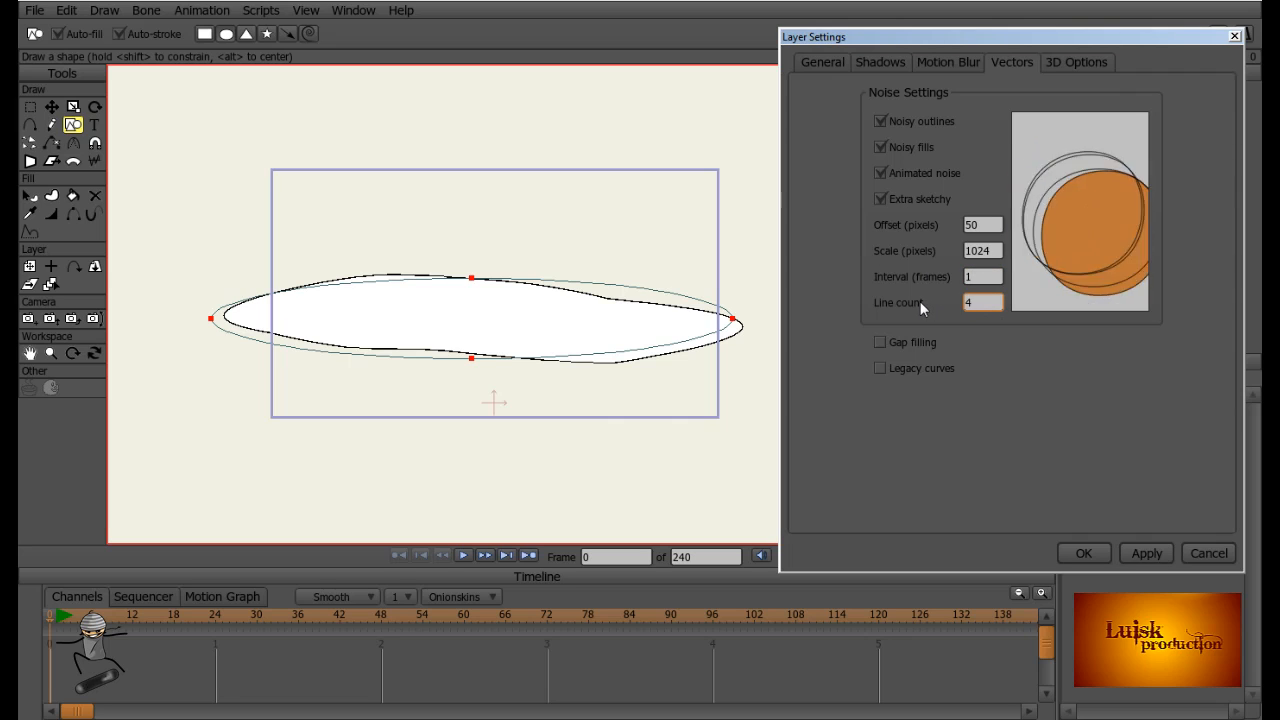
pyautogui.click(1144, 552)
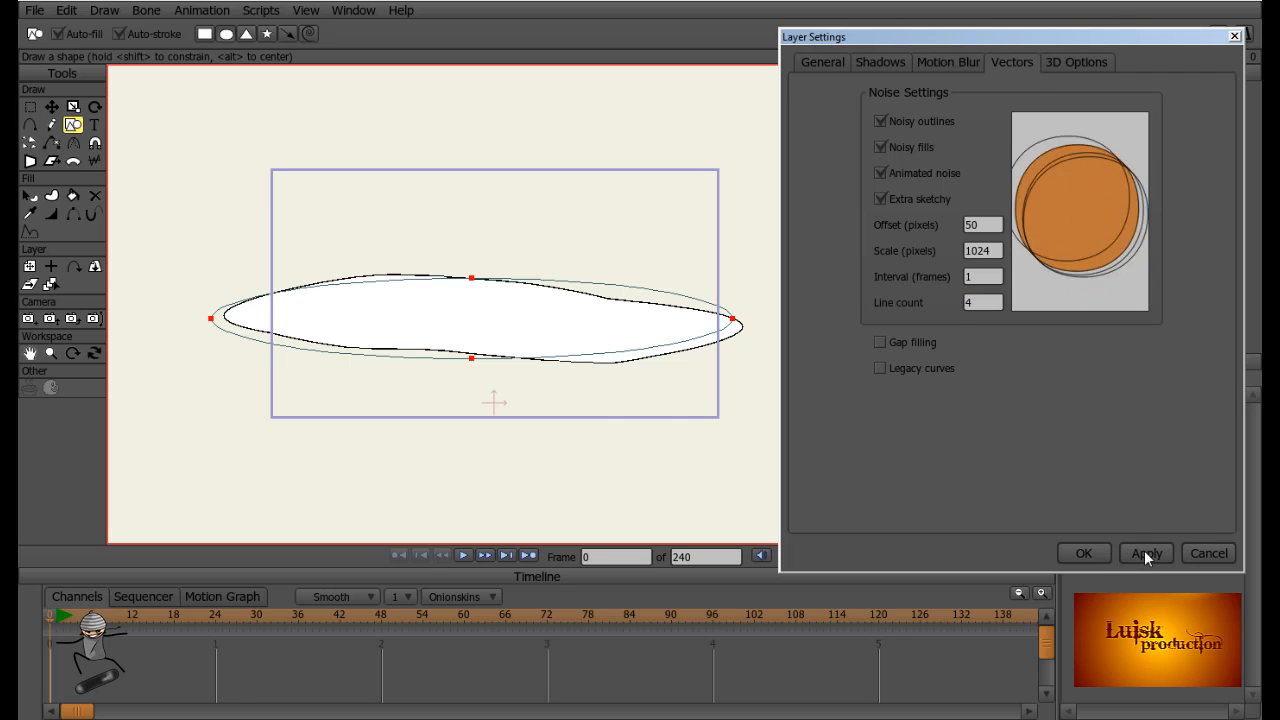
pyautogui.click(152, 619)
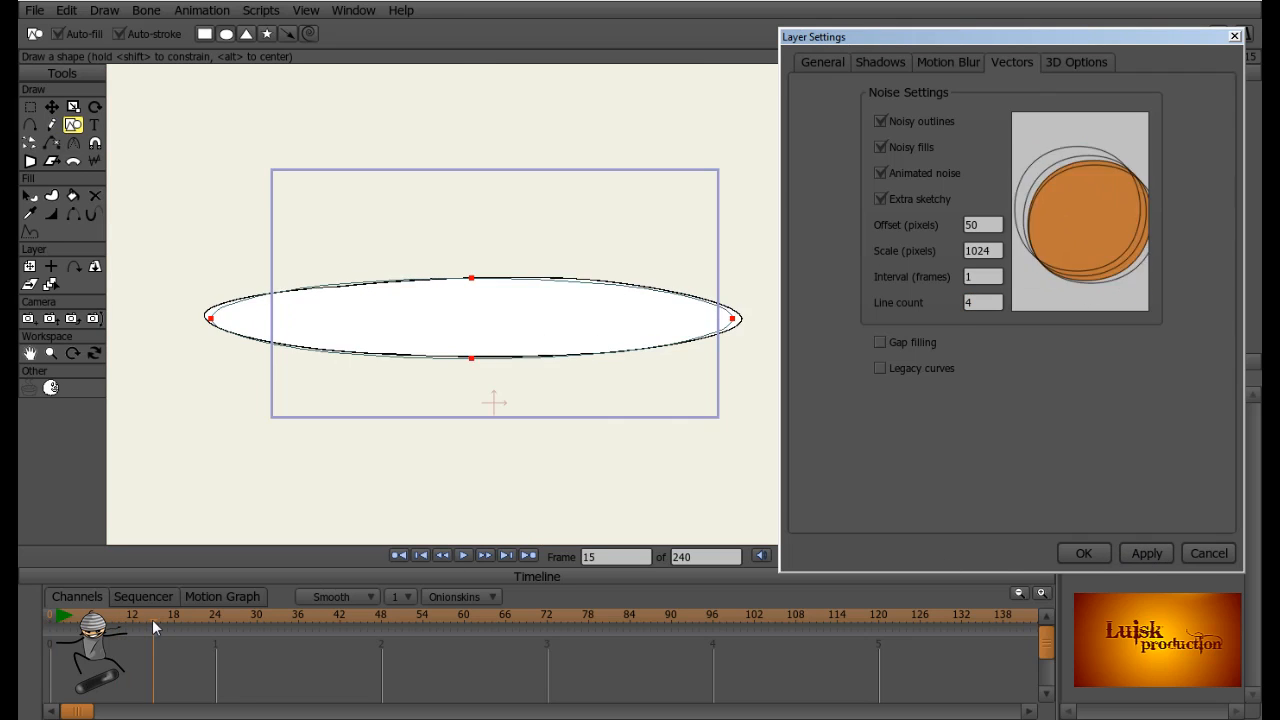
pyautogui.moveTo(152, 619); pyautogui.dragTo(158, 619)
pyautogui.hotkey('ctrl', 'r')
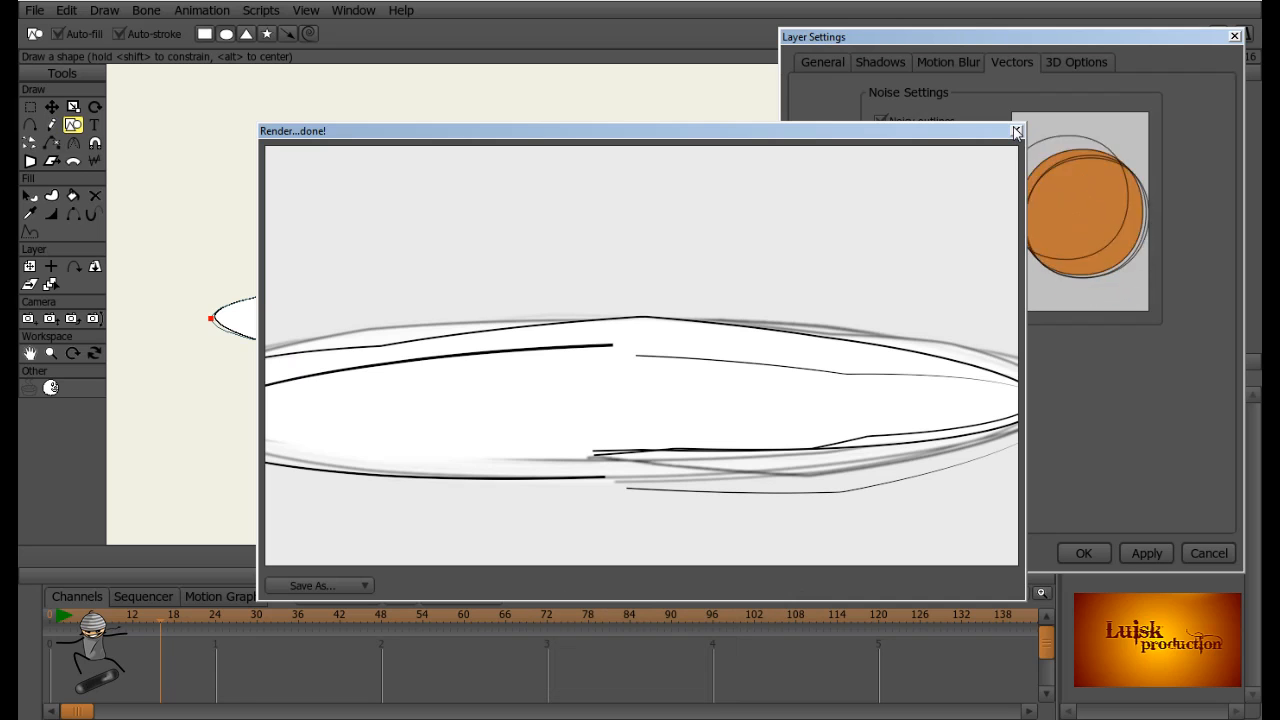
pyautogui.click(1015, 132)
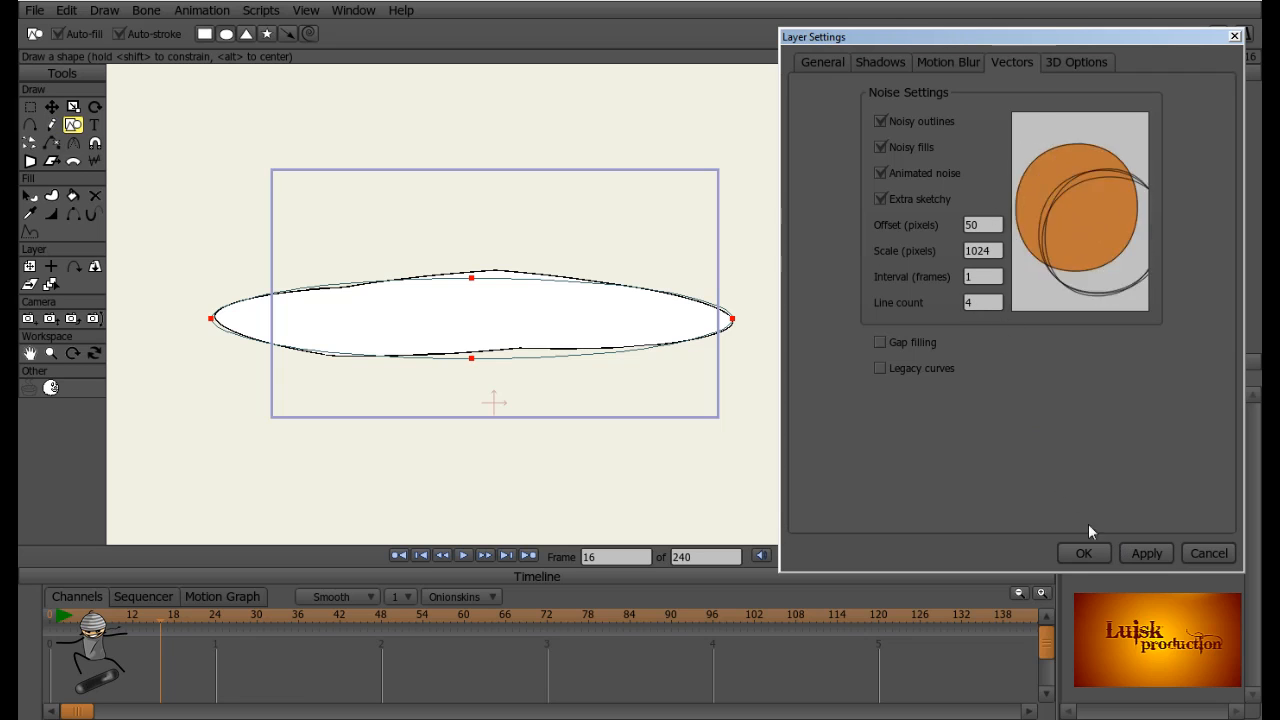
# - Turn off noisy outlines and noisy fills for the ellipse layer and apply the change
pyautogui.moveTo(984, 303); pyautogui.dragTo(951, 301)
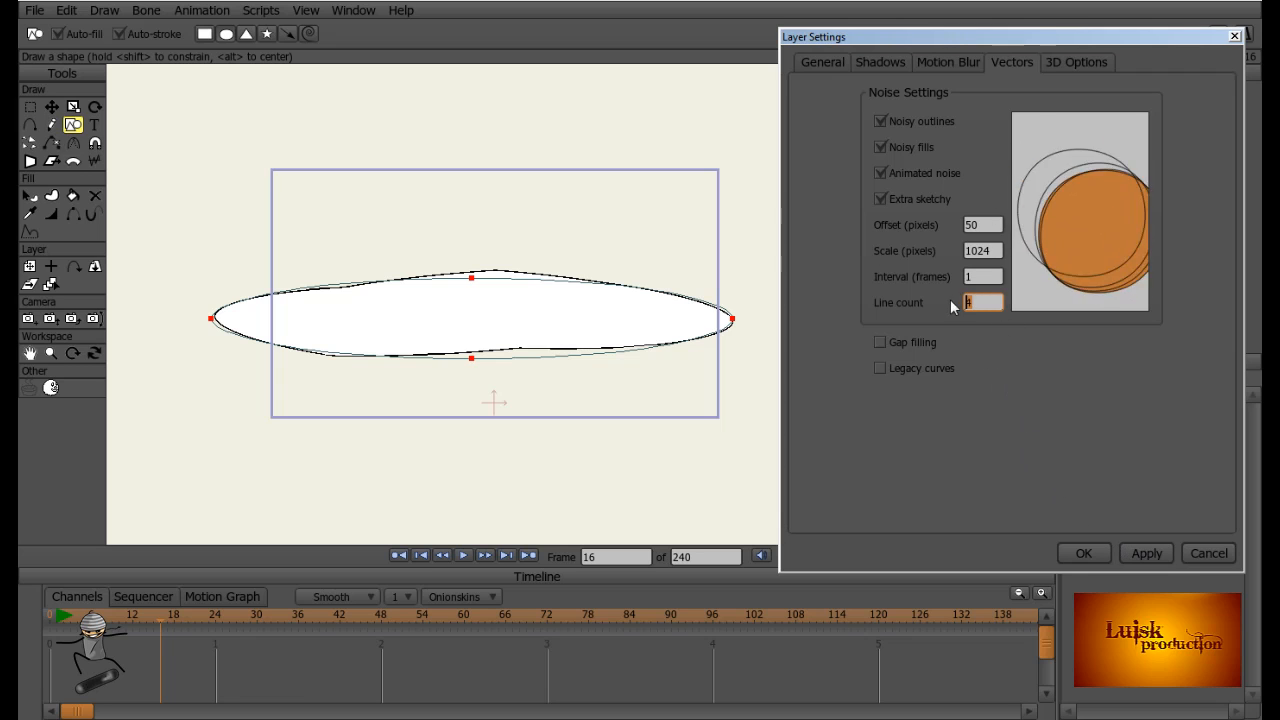
pyautogui.click(879, 121)
pyautogui.click(893, 148)
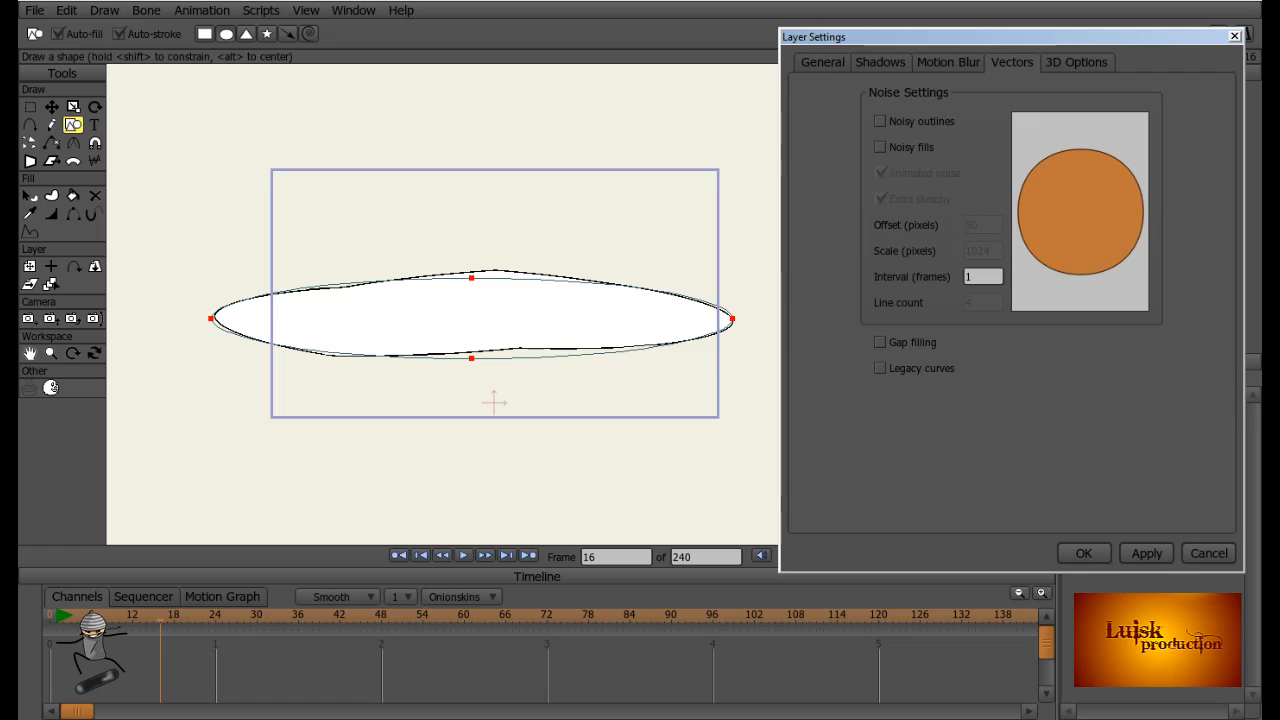
pyautogui.click(1147, 555)
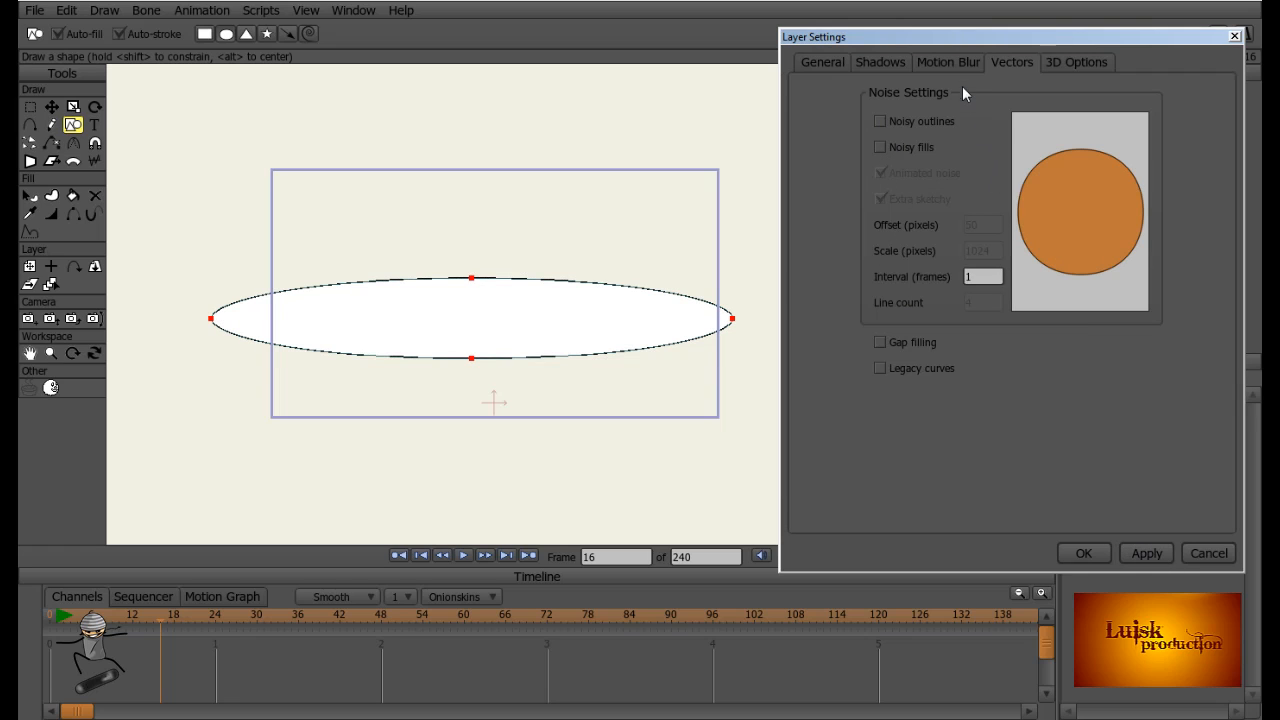
# - Show the layer's 3D conversion, edge and shading options in Layer Settings
pyautogui.click(1080, 64)
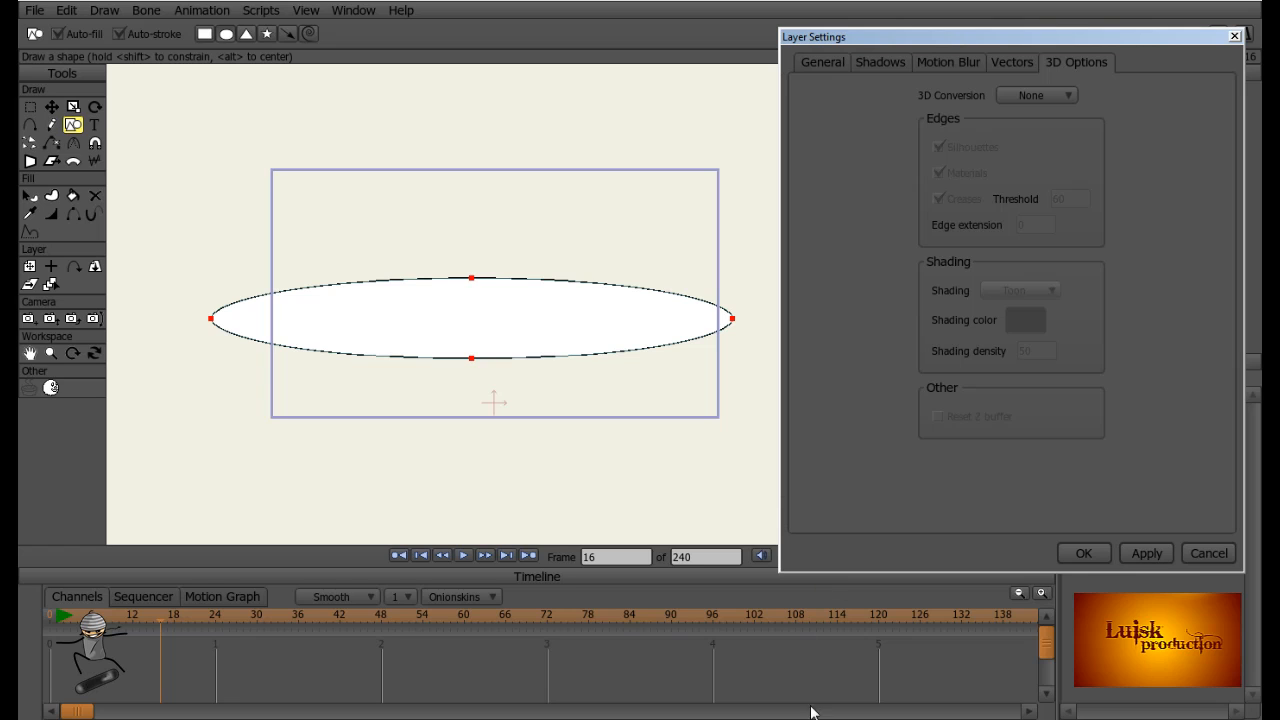
pyautogui.click(1030, 719)
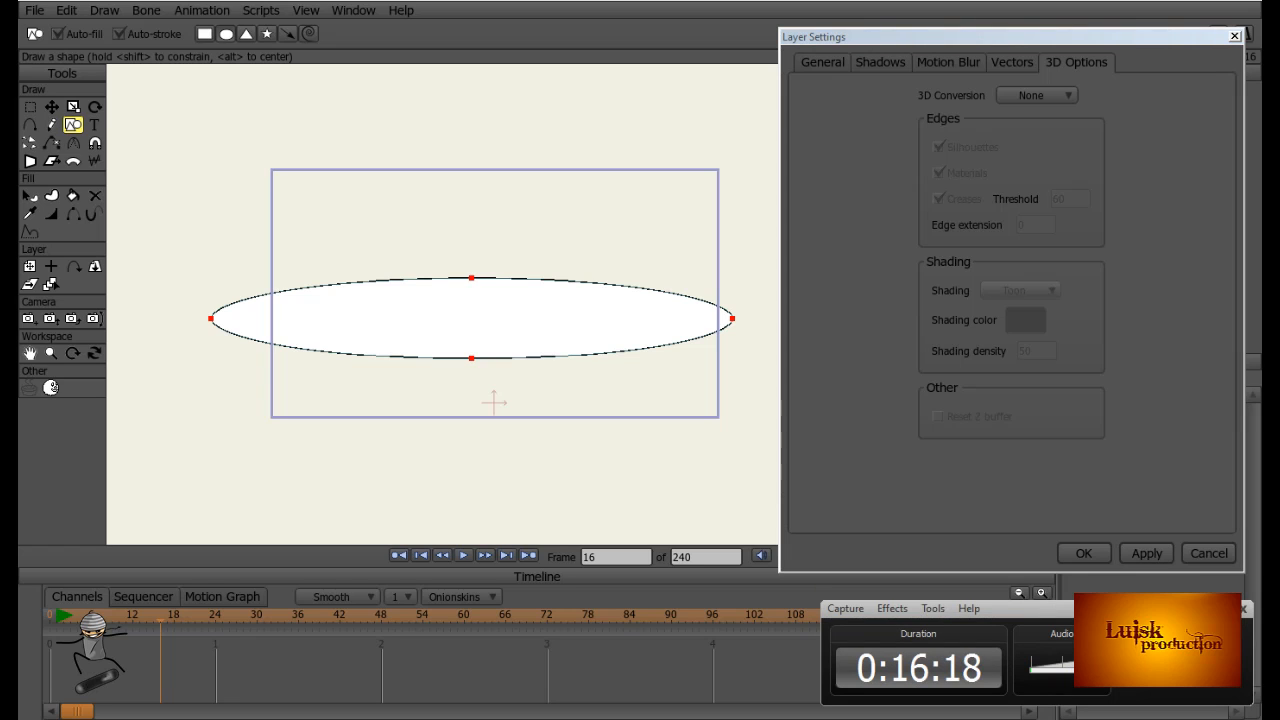